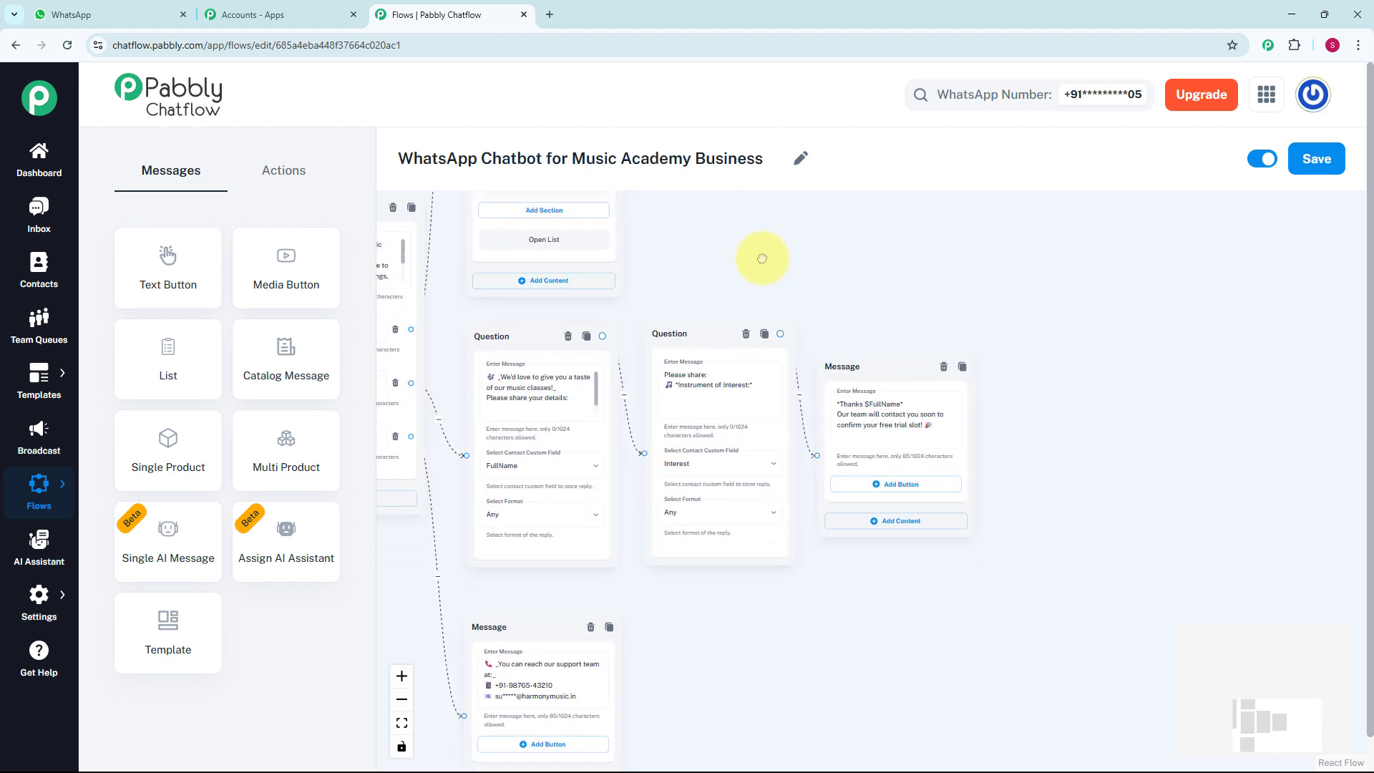
# Examine the question, message and course list blocks of the WhatsApp Chatbot for Music Academy Business flow
pyautogui.scroll(1, 779, 287)
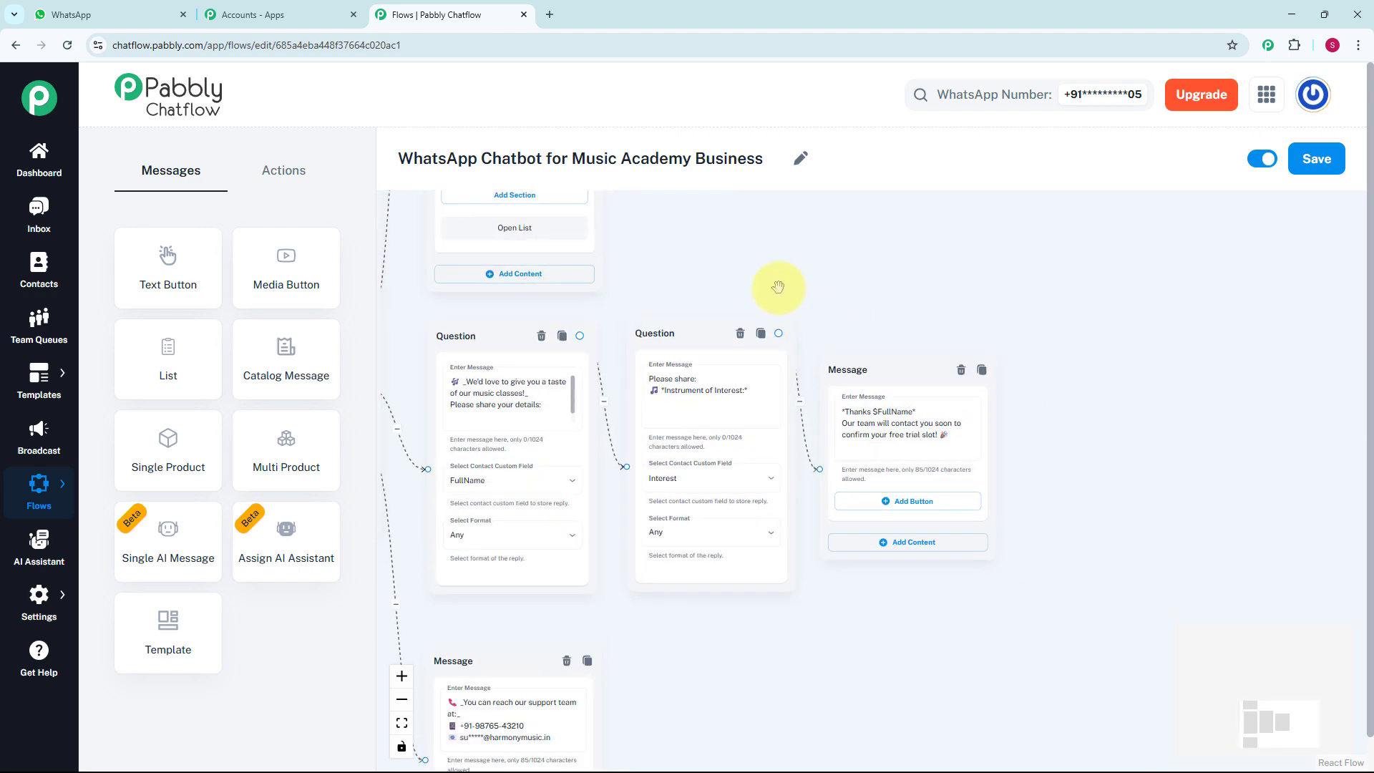
pyautogui.moveTo(778, 283); pyautogui.dragTo(754, 250)
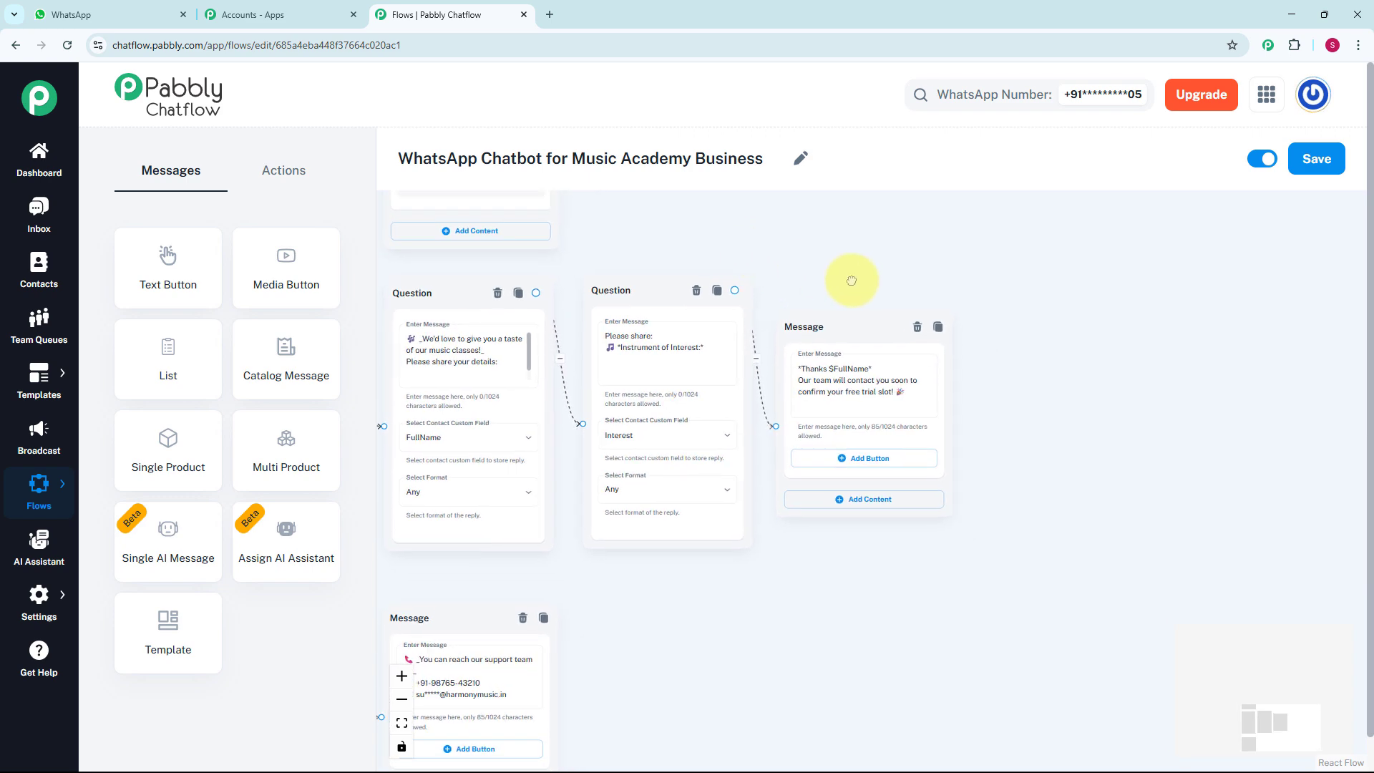
pyautogui.moveTo(852, 277); pyautogui.dragTo(834, 227)
pyautogui.moveTo(1043, 386); pyautogui.dragTo(1083, 318)
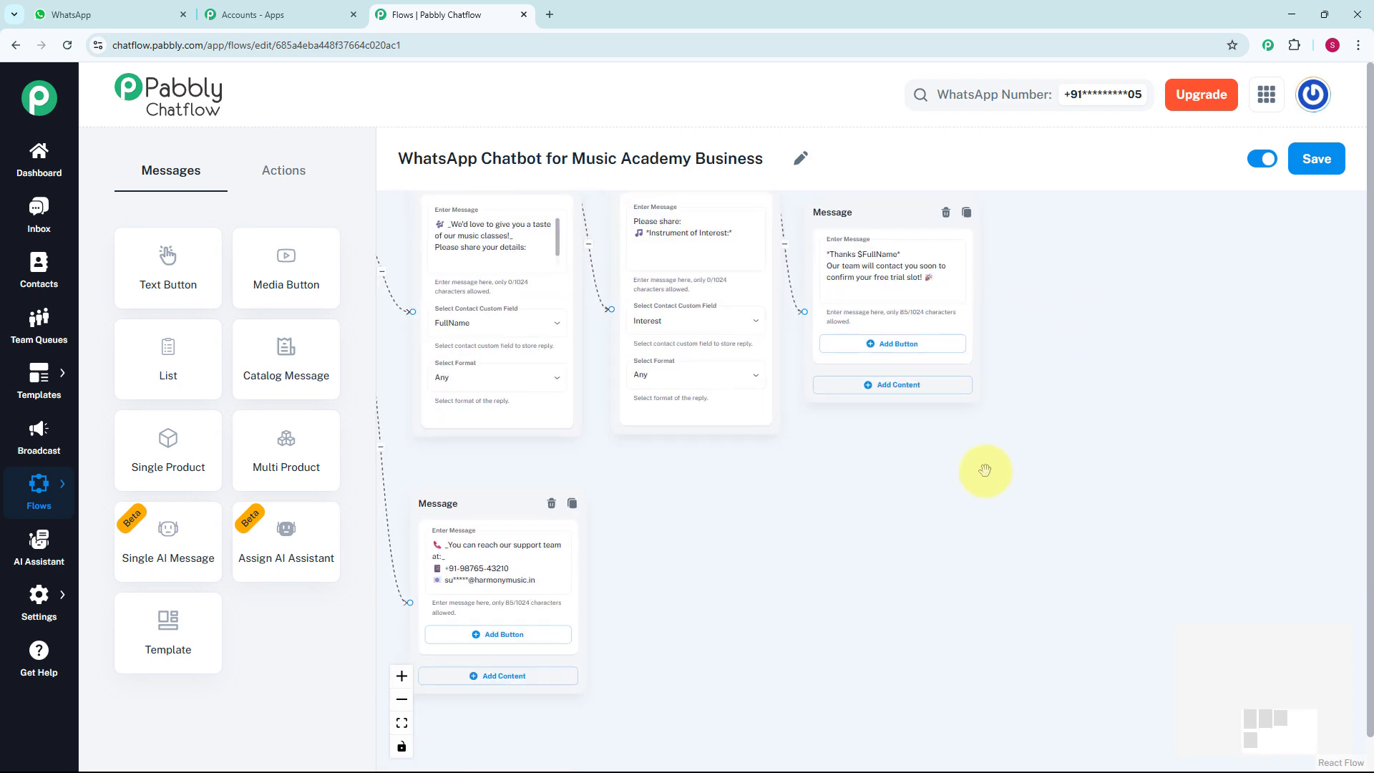
pyautogui.moveTo(935, 492); pyautogui.dragTo(980, 454)
pyautogui.scroll(1, 900, 473)
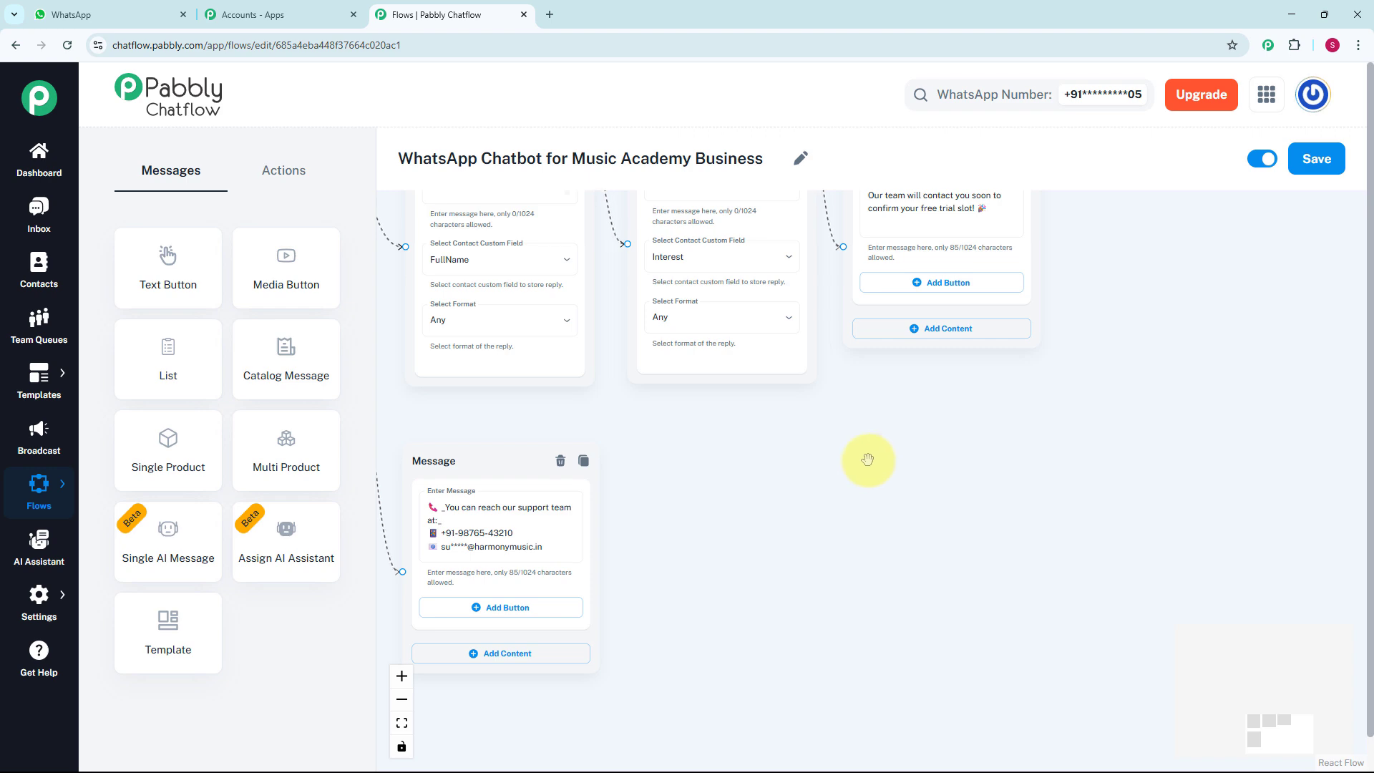
pyautogui.scroll(1, 861, 457)
pyautogui.moveTo(861, 457); pyautogui.dragTo(908, 675)
pyautogui.scroll(-1, 978, 229)
pyautogui.moveTo(978, 229); pyautogui.dragTo(1008, 660)
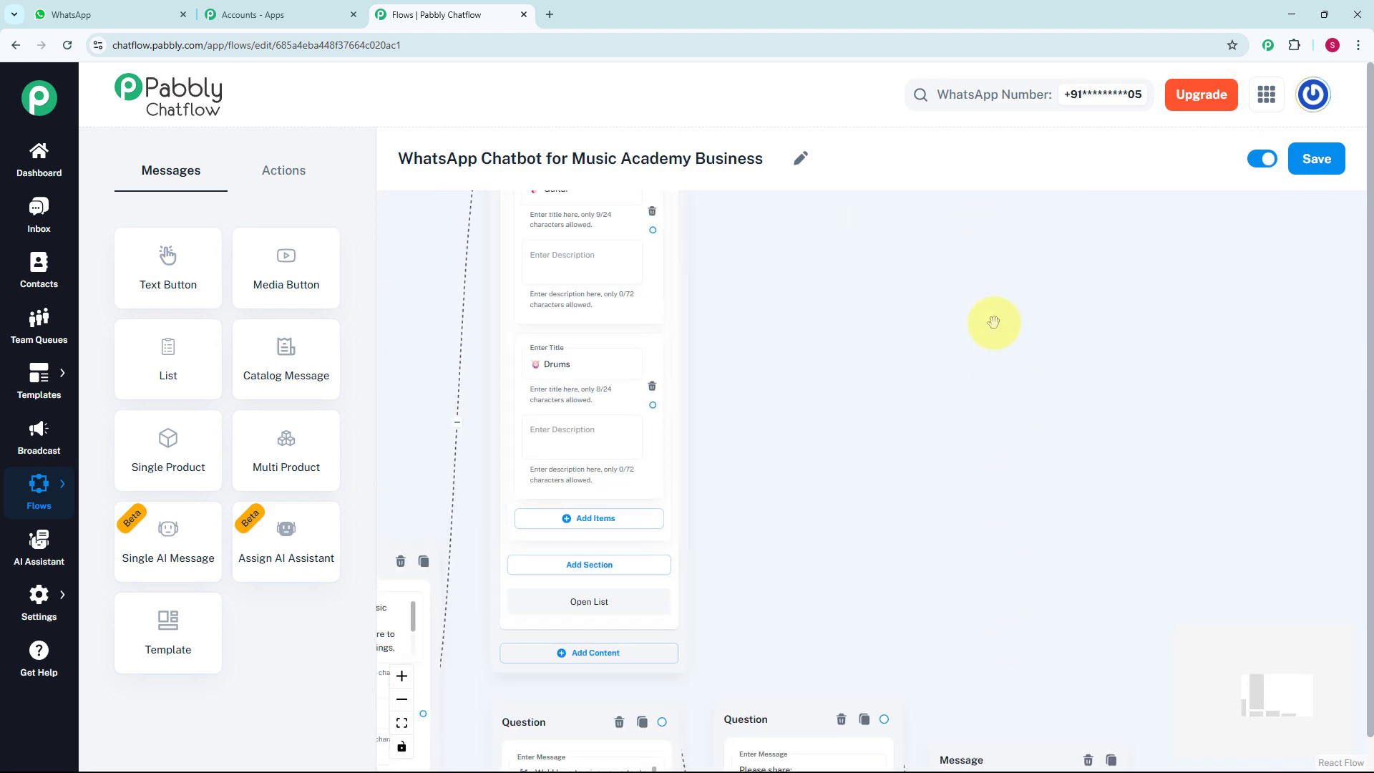
pyautogui.scroll(-3, 994, 319)
pyautogui.moveTo(994, 493); pyautogui.dragTo(1000, 420)
# Switch to WhatsApp and answer the chatbot's welcome message with See Music Courses, choosing Piano / Keyboard from the course list
pyautogui.hotkey('ctrl', '1')
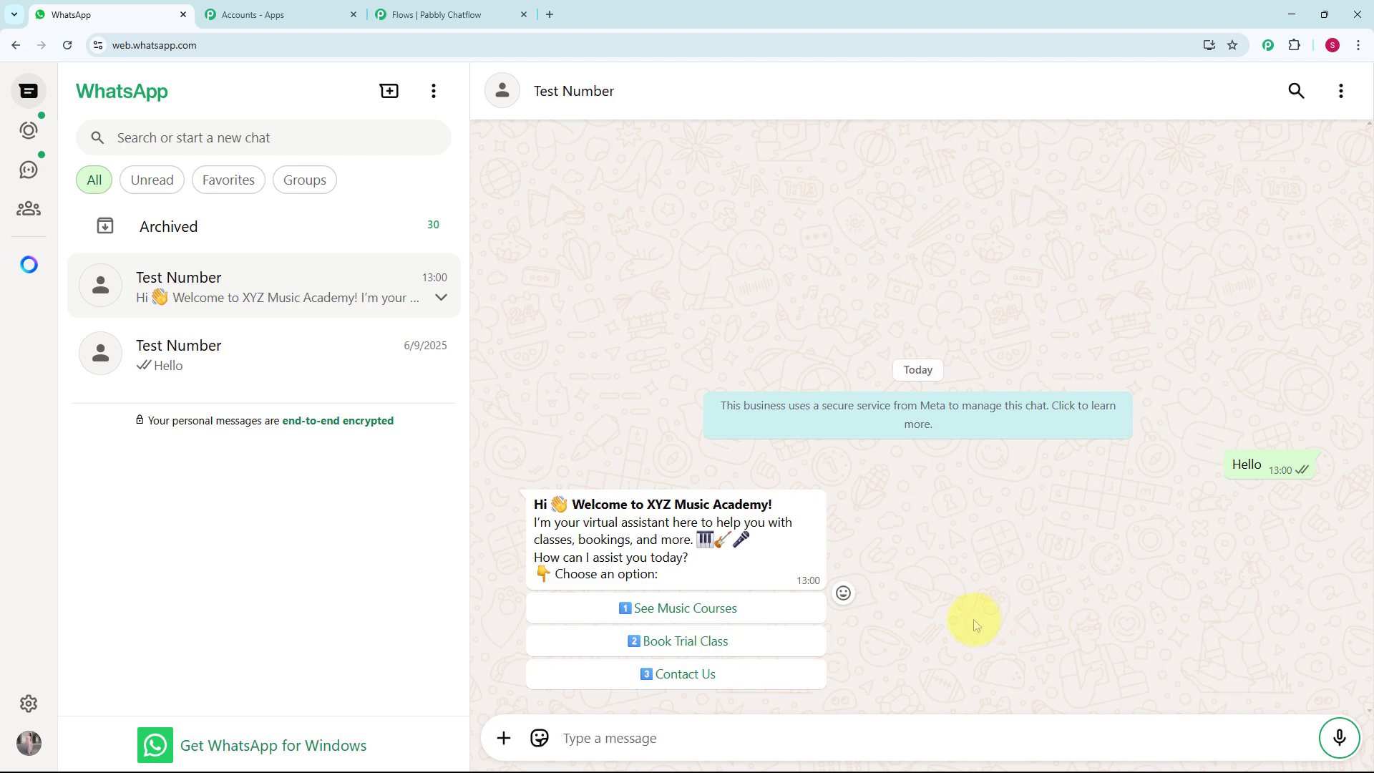
pyautogui.click(751, 609)
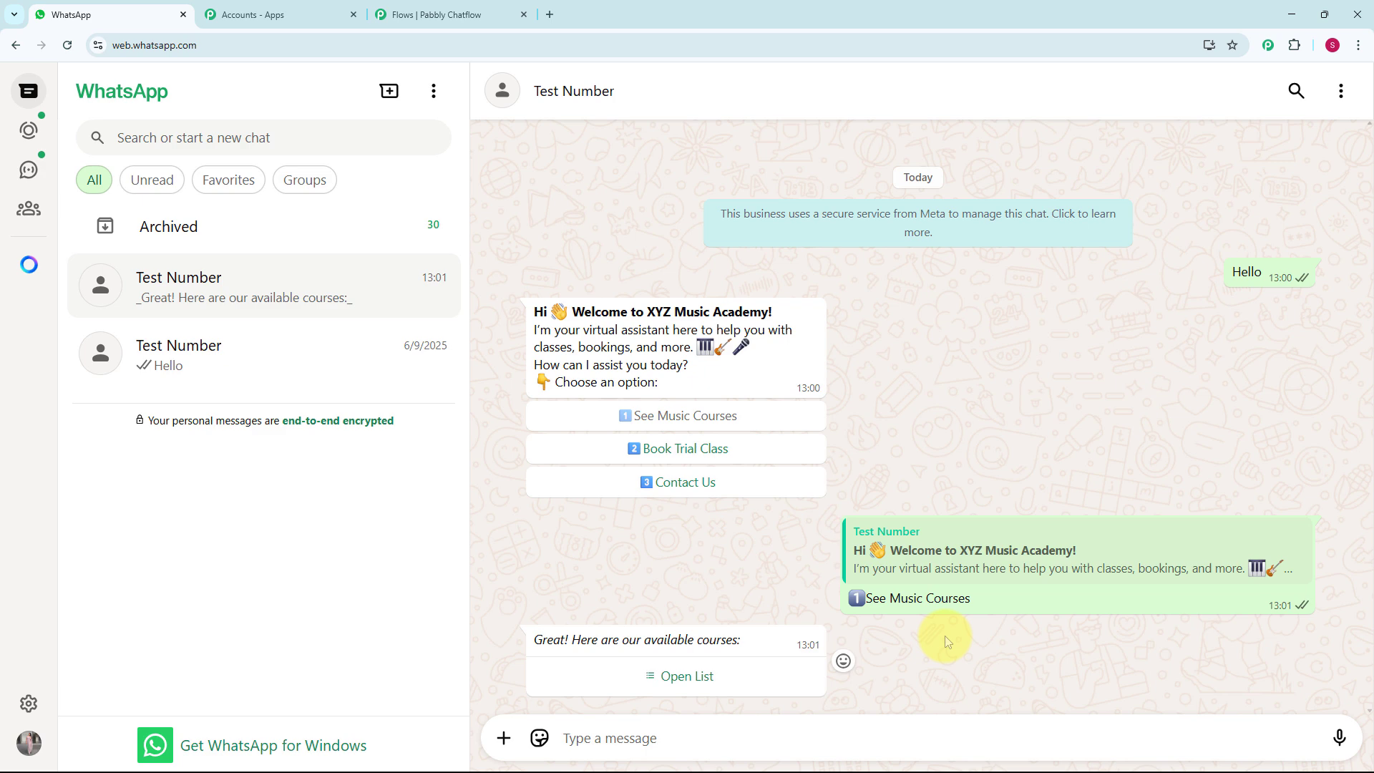
pyautogui.click(692, 678)
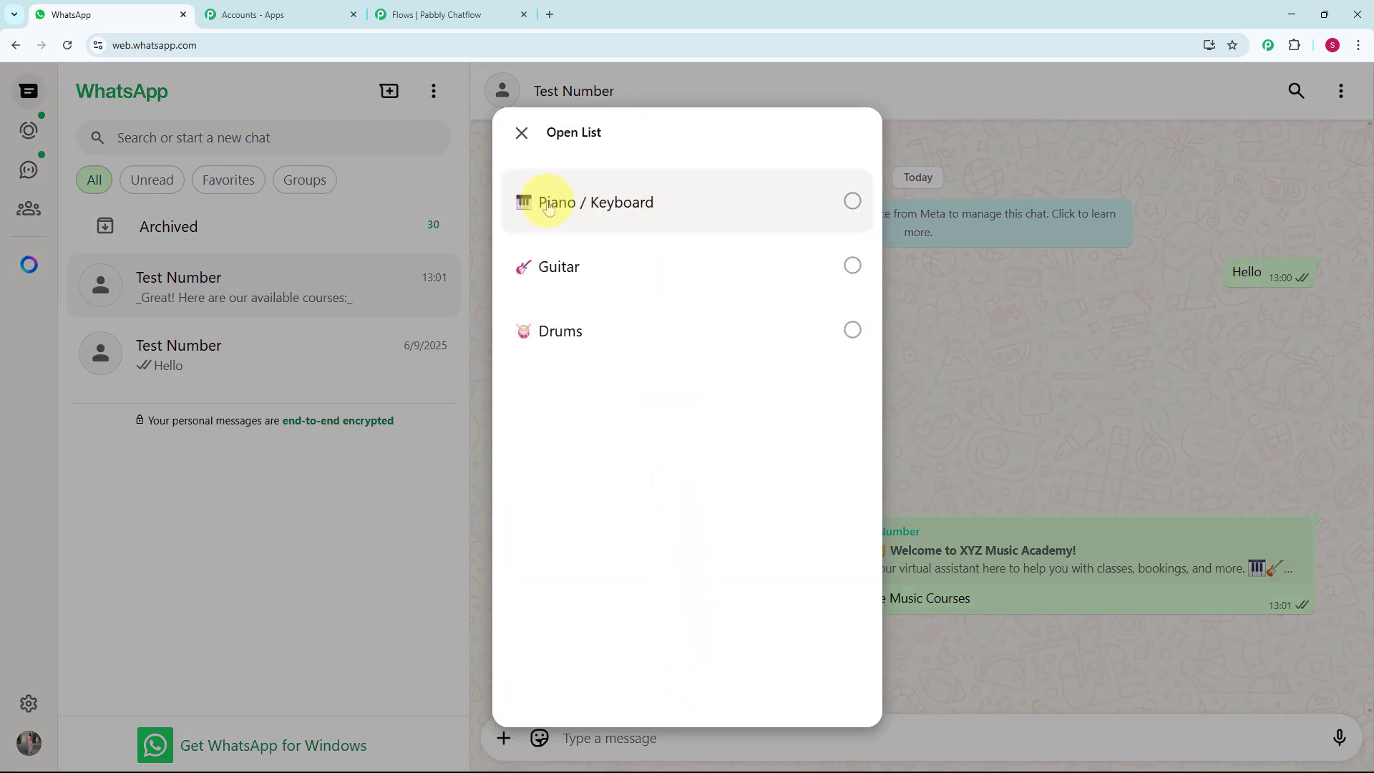
pyautogui.click(664, 212)
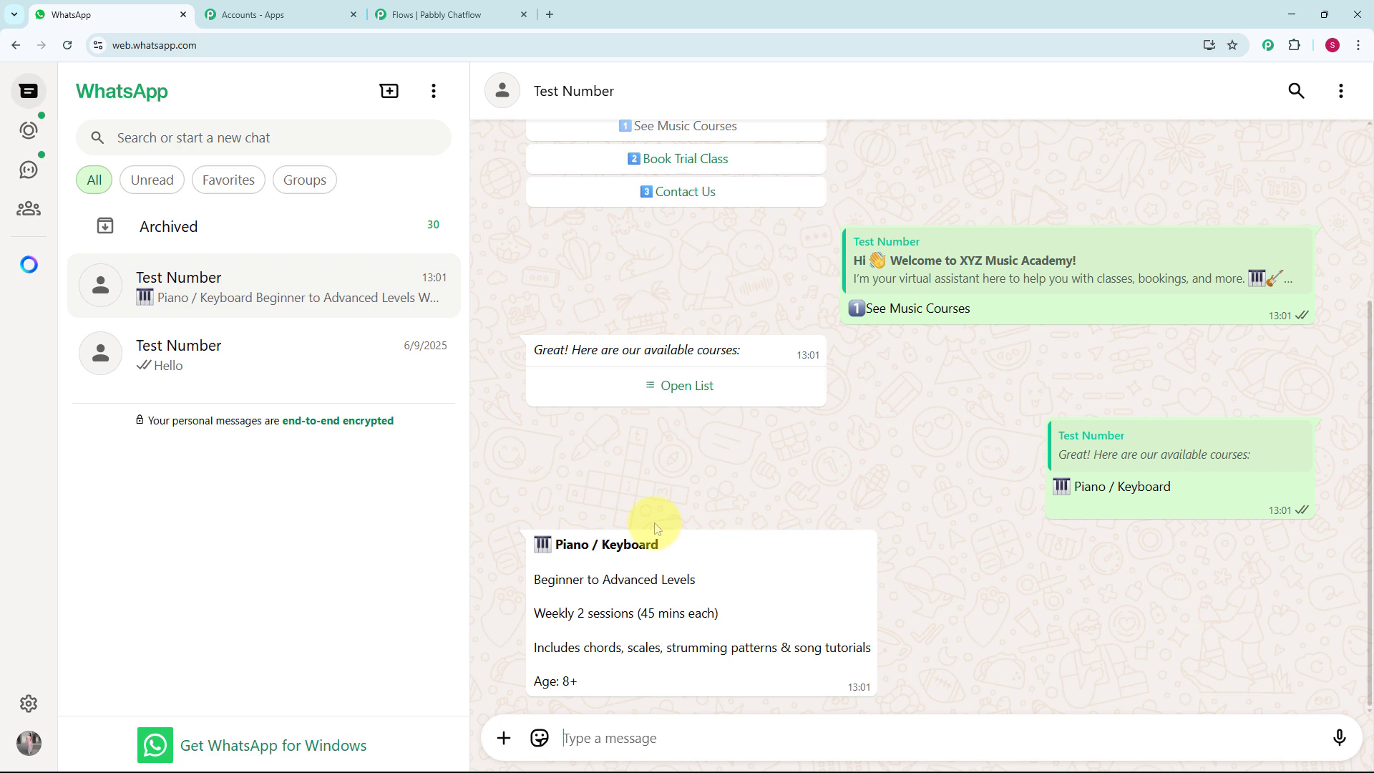
# Book a trial class in the chat with the customer's full name and Guitar as instrument, and request the Contact Us details
pyautogui.scroll(3, 654, 526)
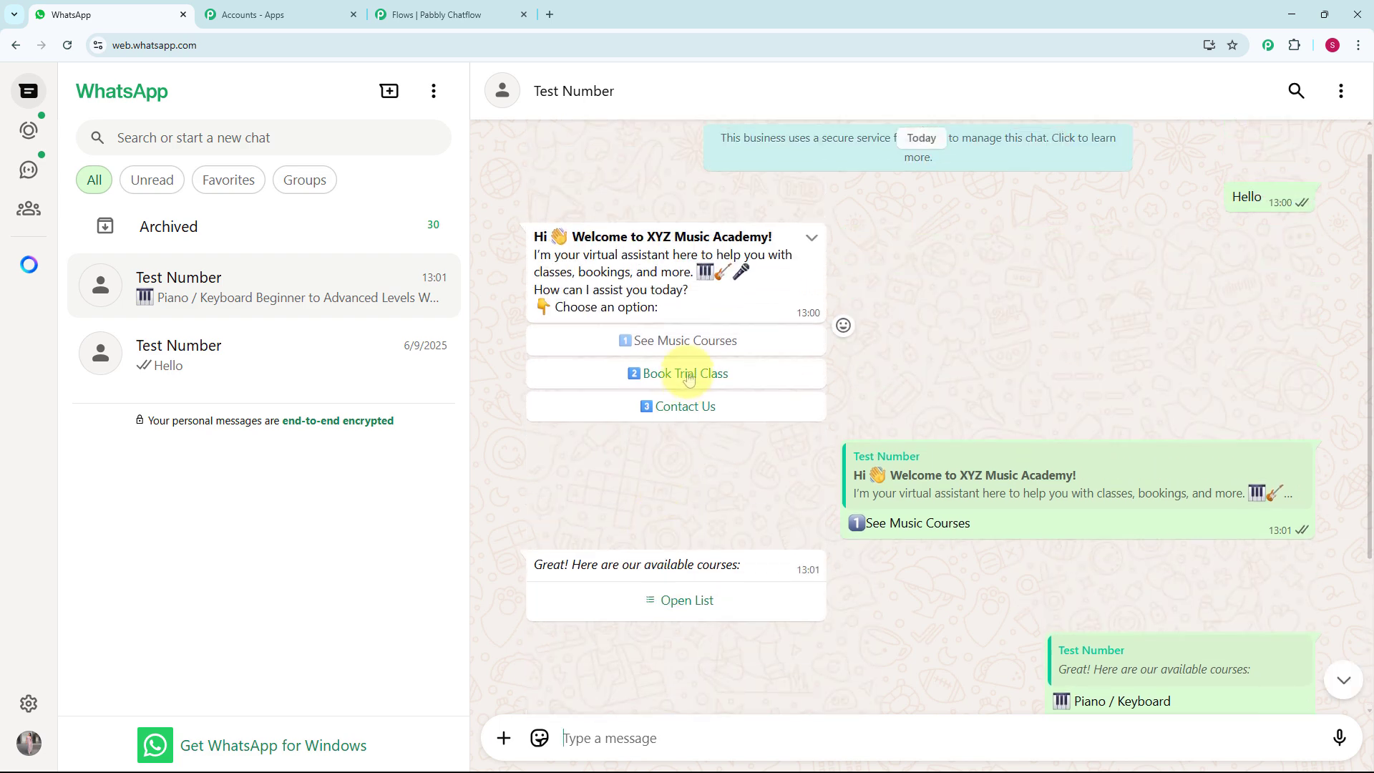
pyautogui.click(689, 374)
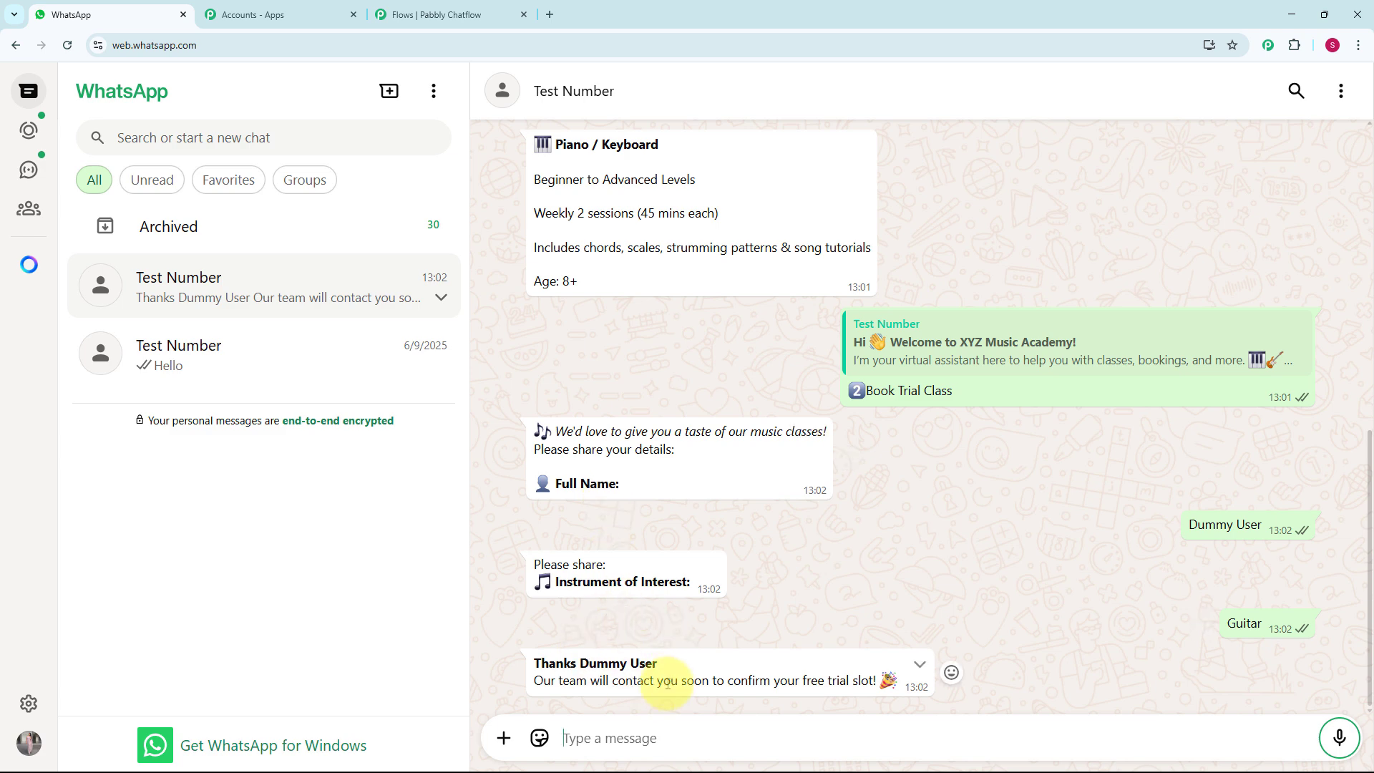
pyautogui.scroll(8, 666, 680)
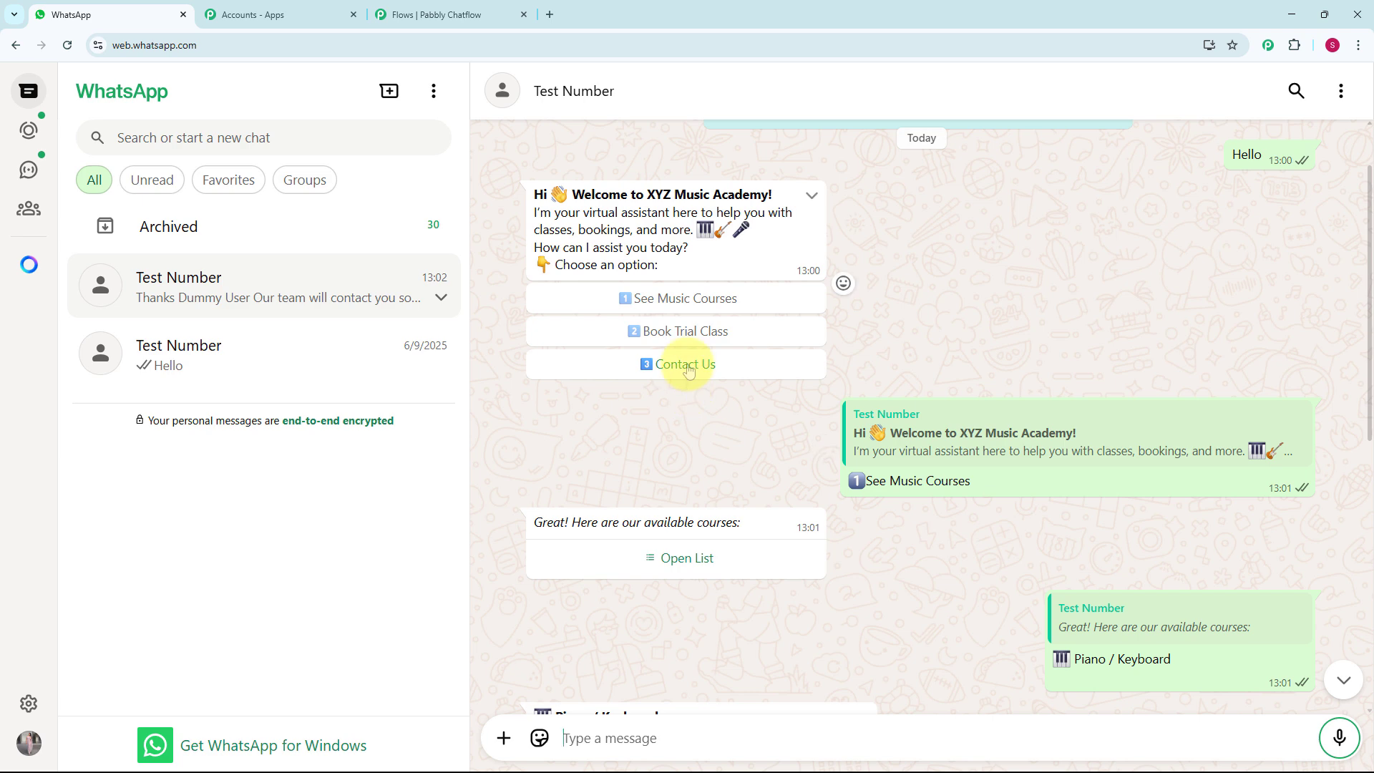
pyautogui.click(685, 365)
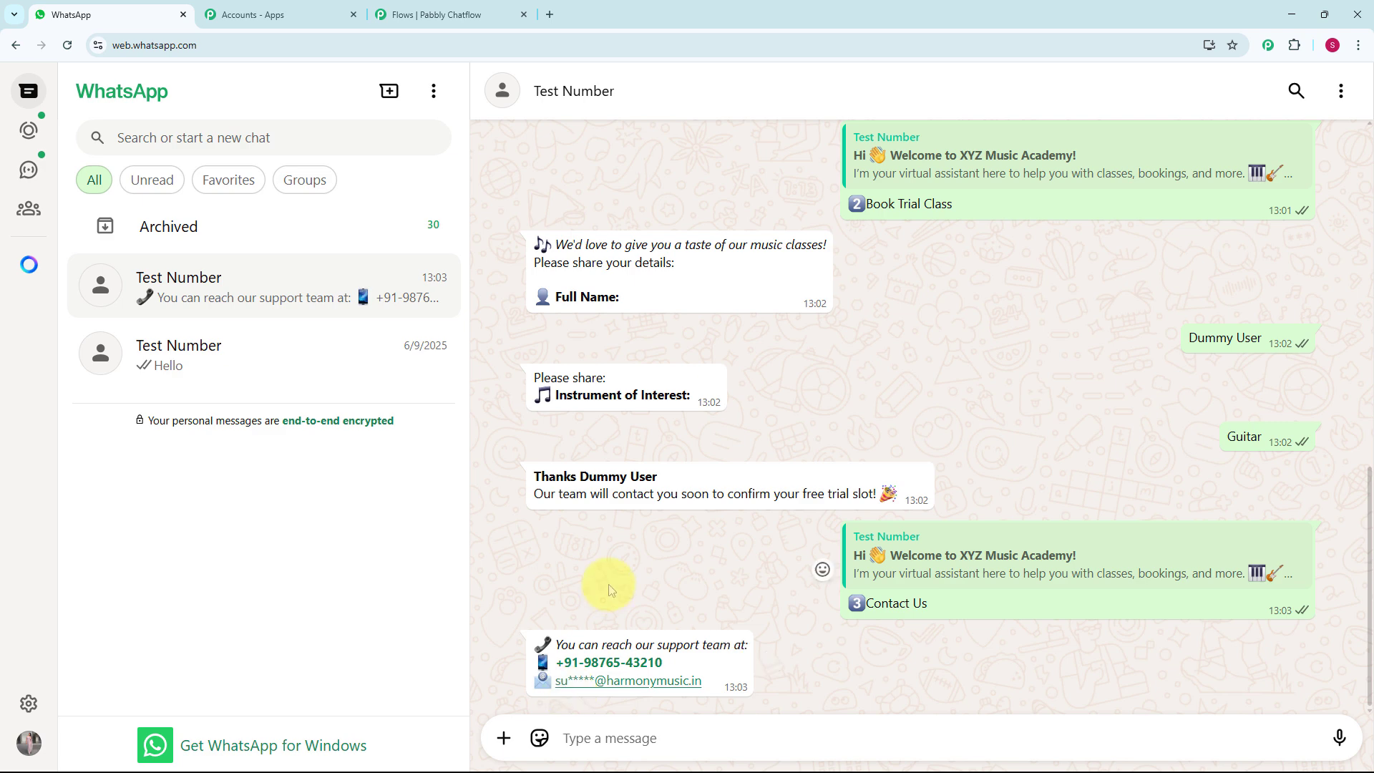
# Review the chatbot conversation from the contact reply back to the course selection
pyautogui.scroll(2, 611, 588)
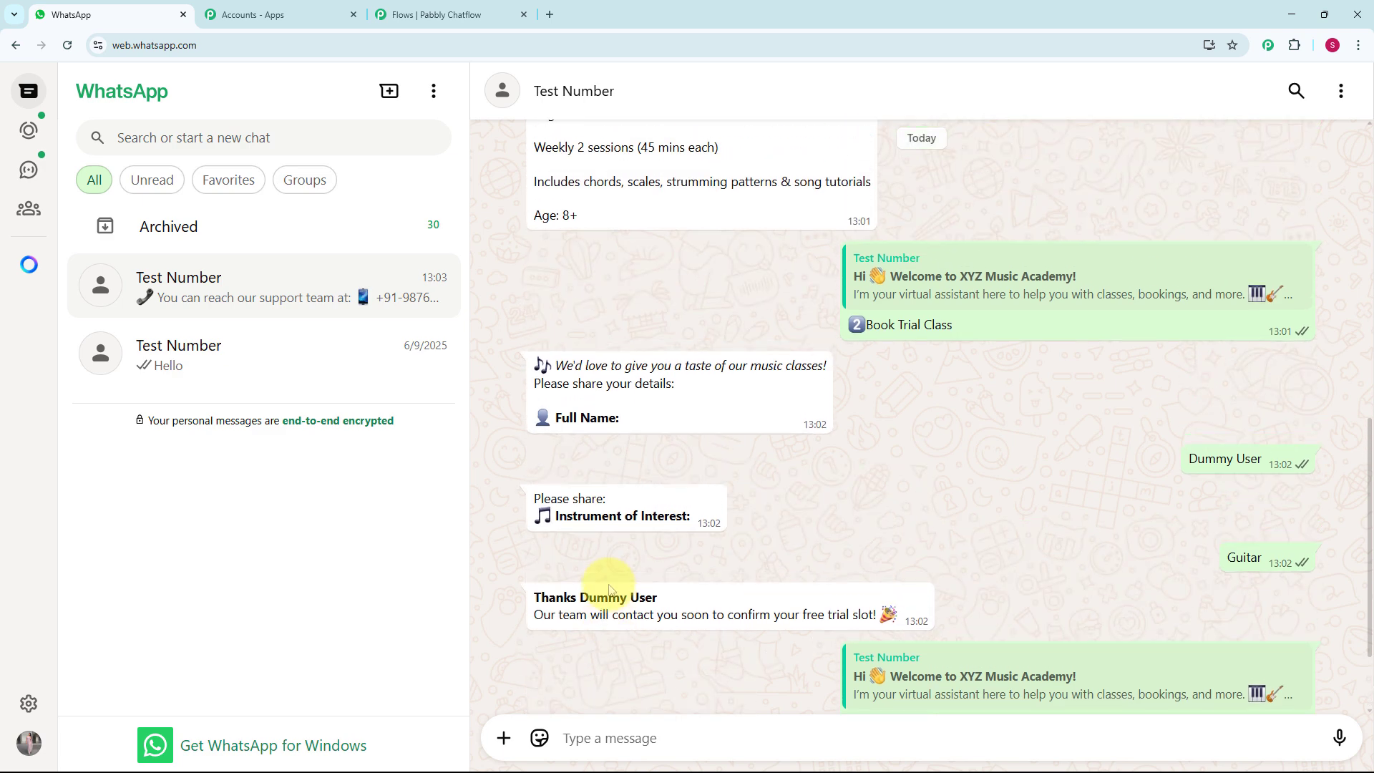
pyautogui.scroll(3, 608, 584)
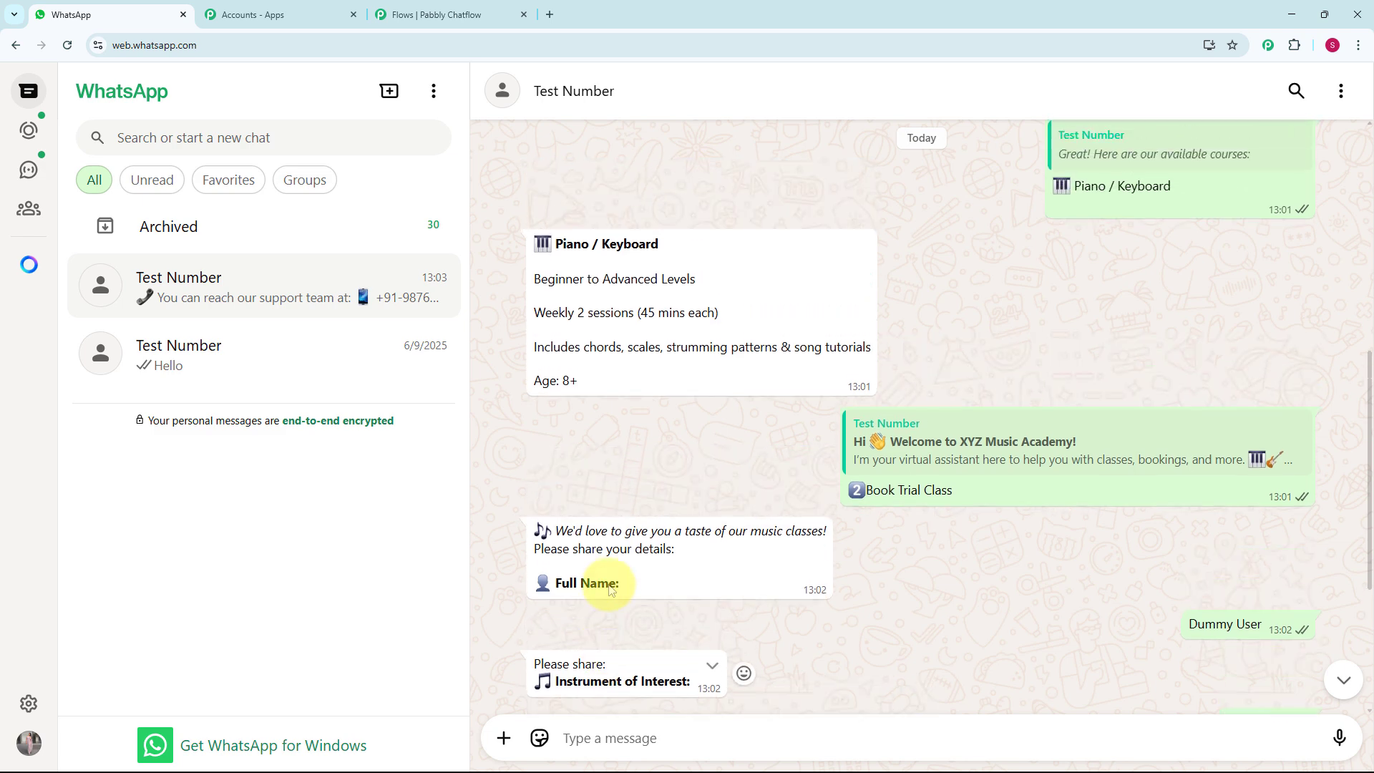
pyautogui.scroll(2, 609, 584)
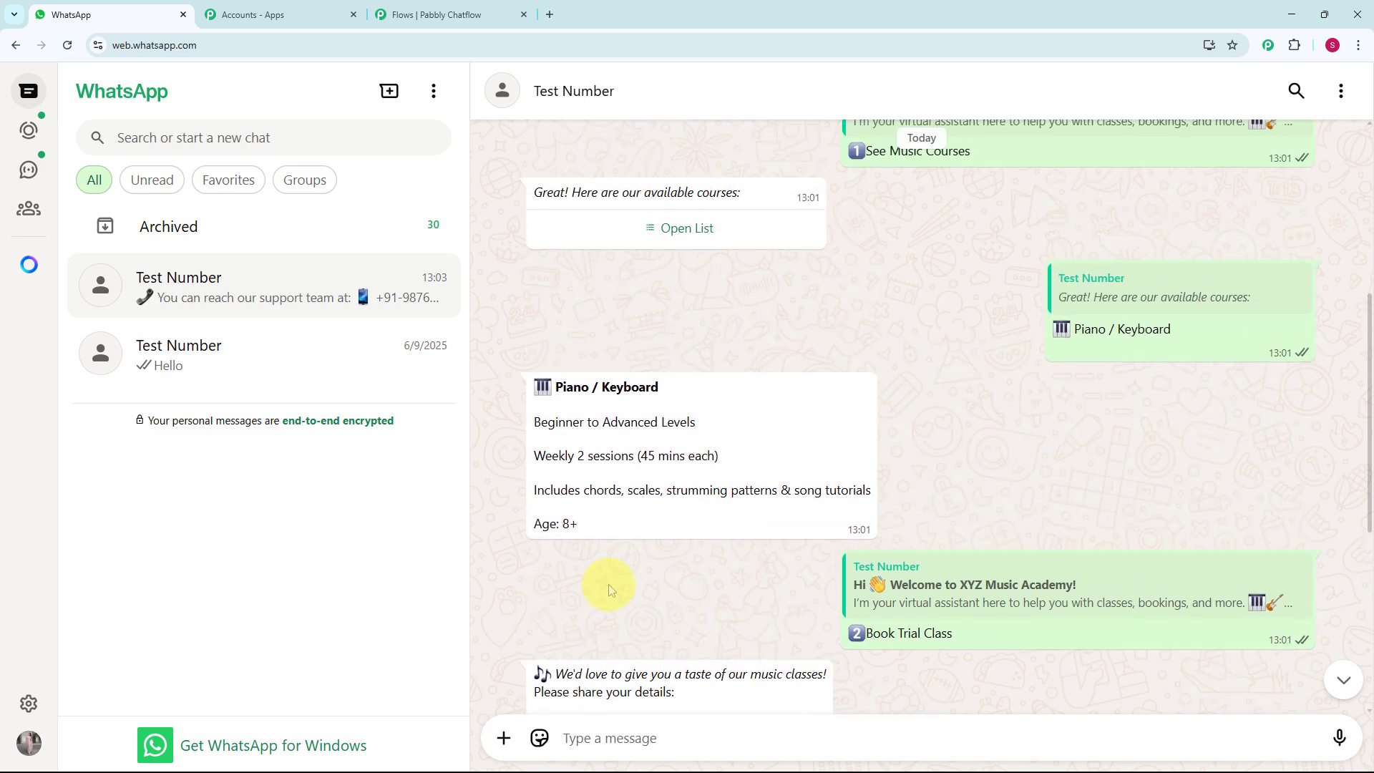
pyautogui.scroll(1, 608, 584)
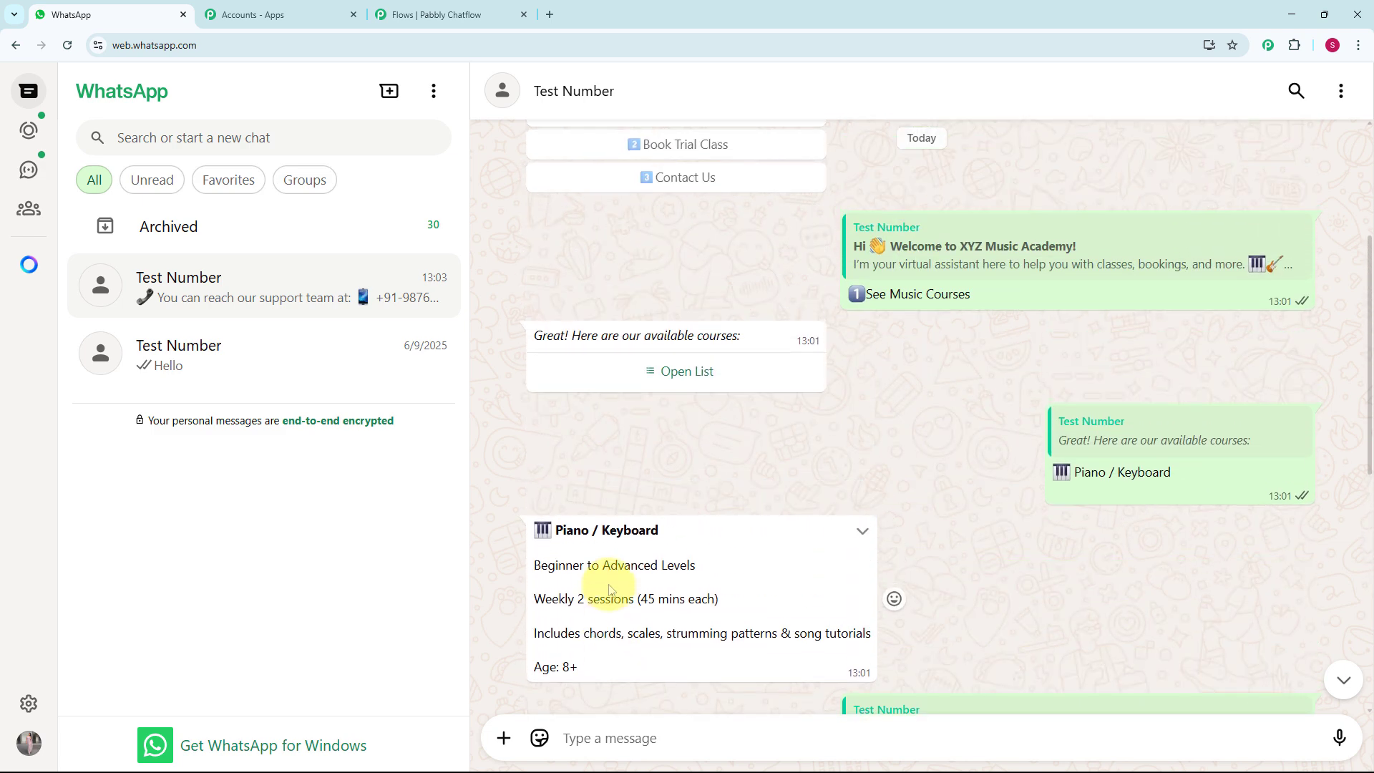
pyautogui.scroll(4, 610, 588)
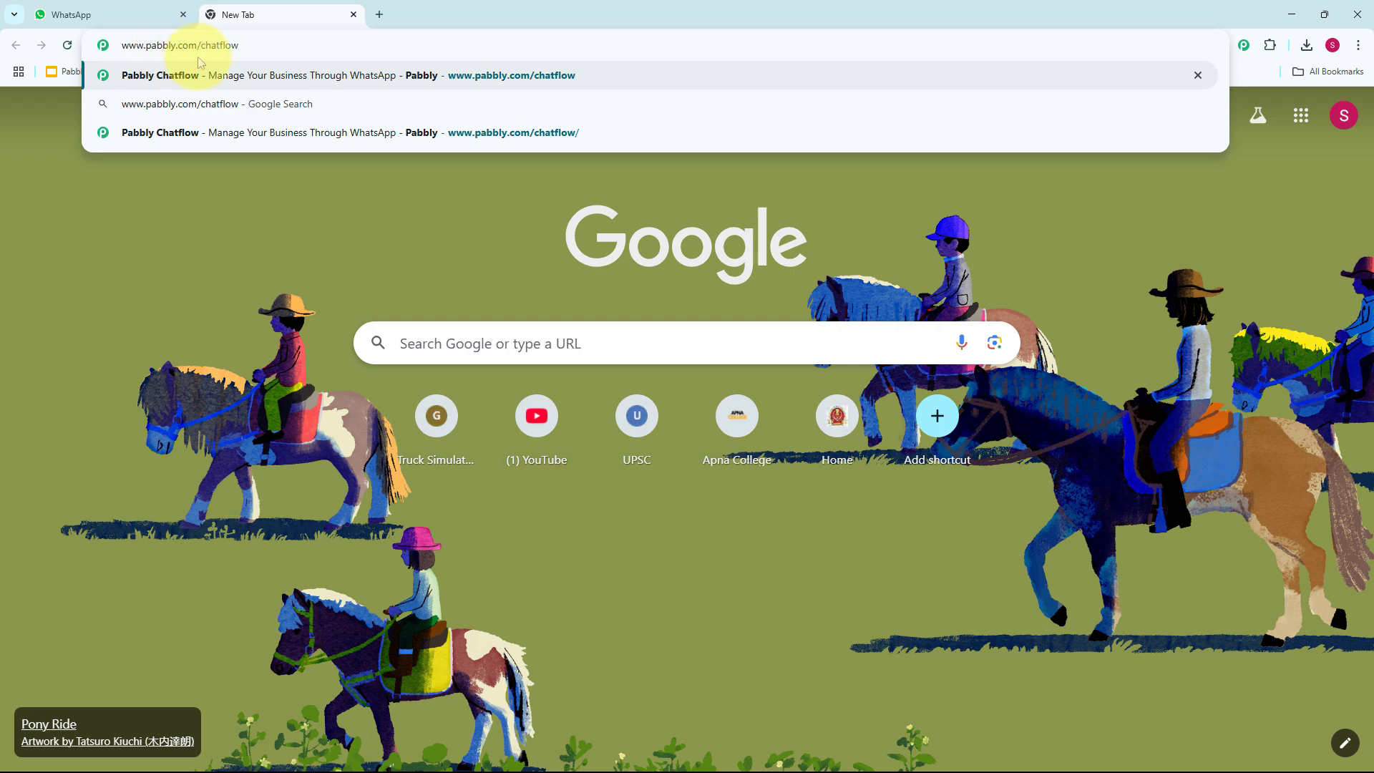
pyautogui.press('Return')
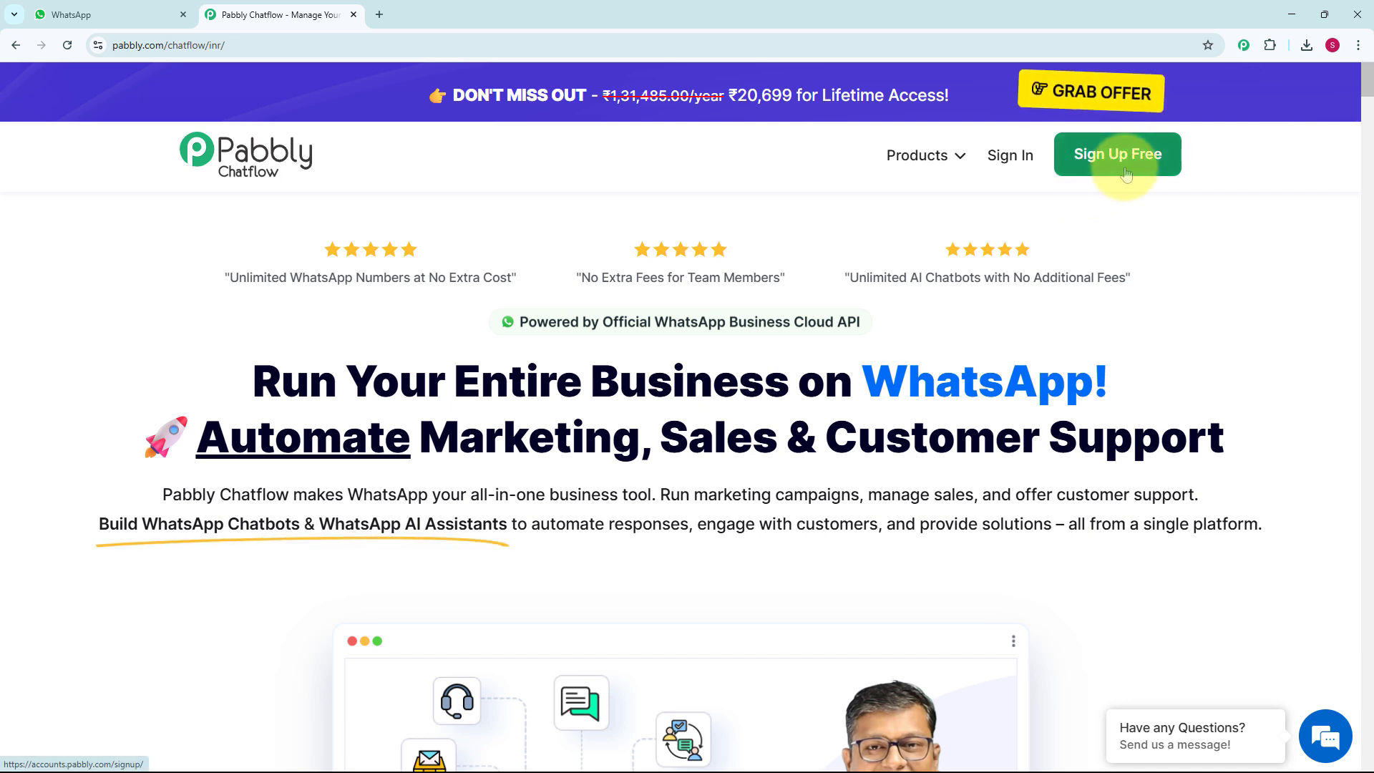
pyautogui.click(1007, 176)
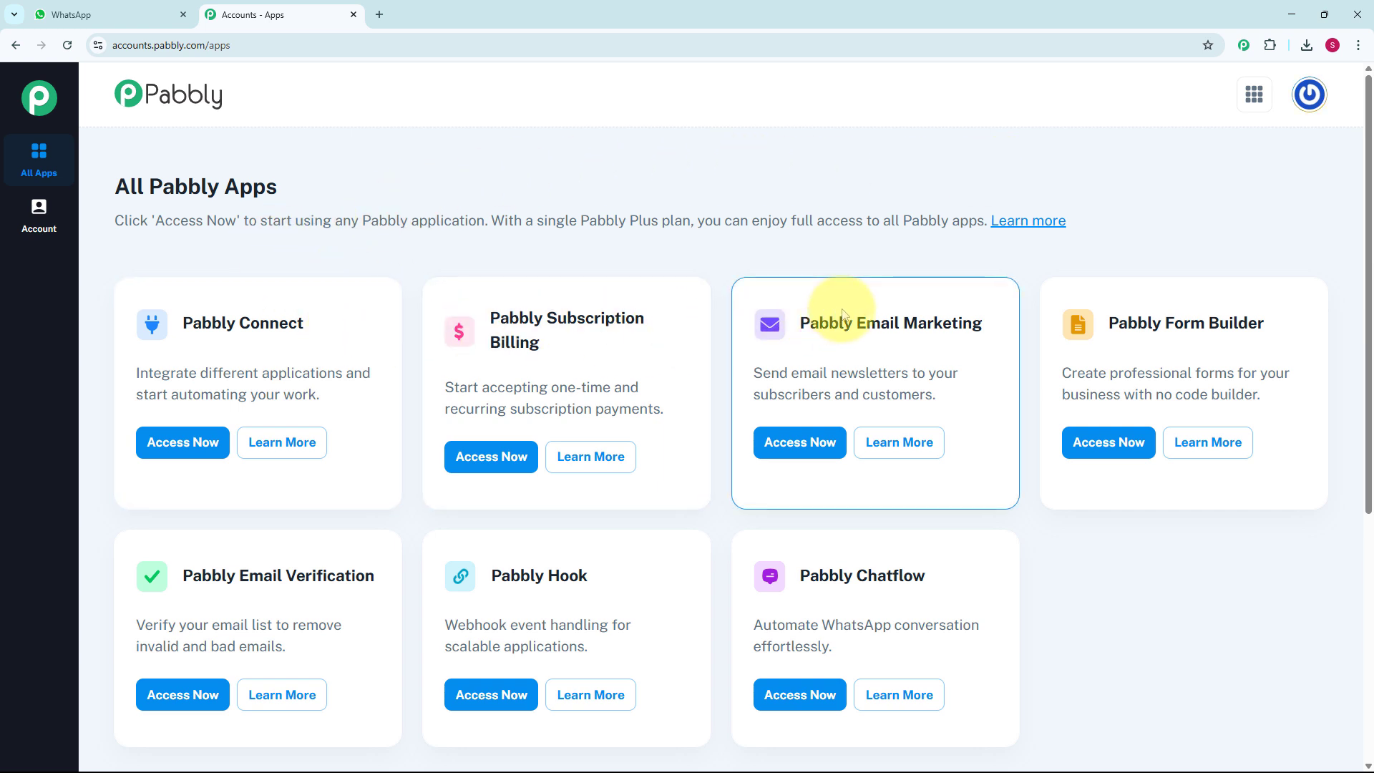
pyautogui.scroll(-2, 843, 315)
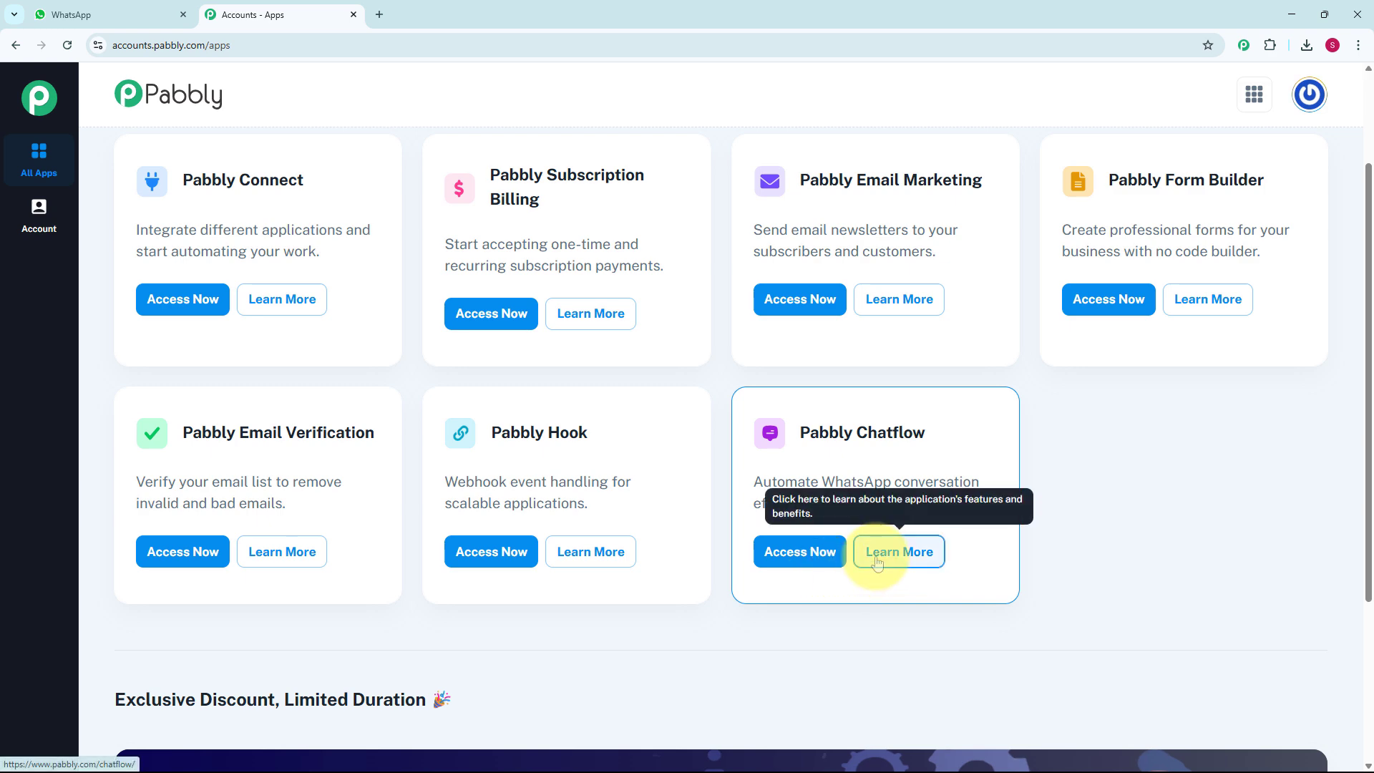
pyautogui.click(809, 564)
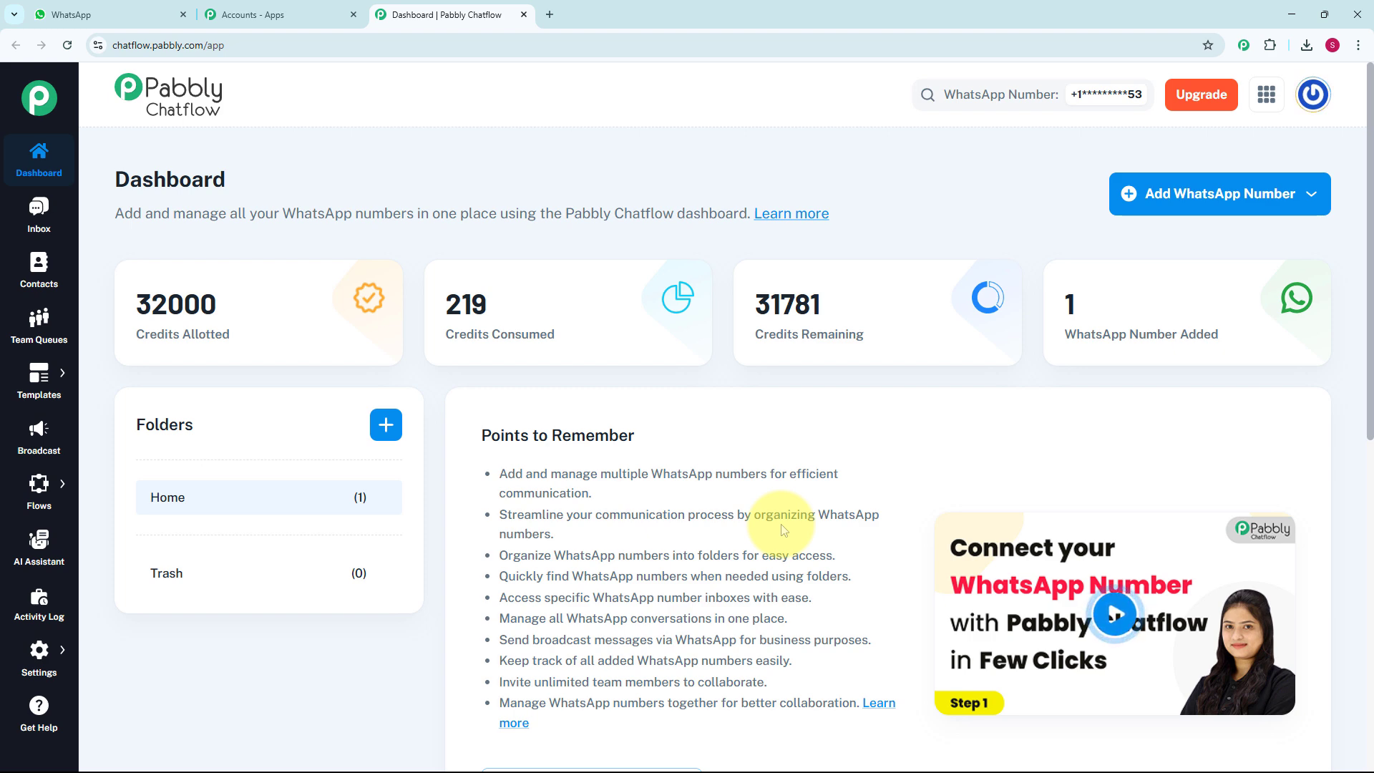
# Examine the dashboard's WhatsApp number list and the option for adding a WhatsApp number
pyautogui.scroll(-1, 787, 529)
pyautogui.scroll(-8, 789, 529)
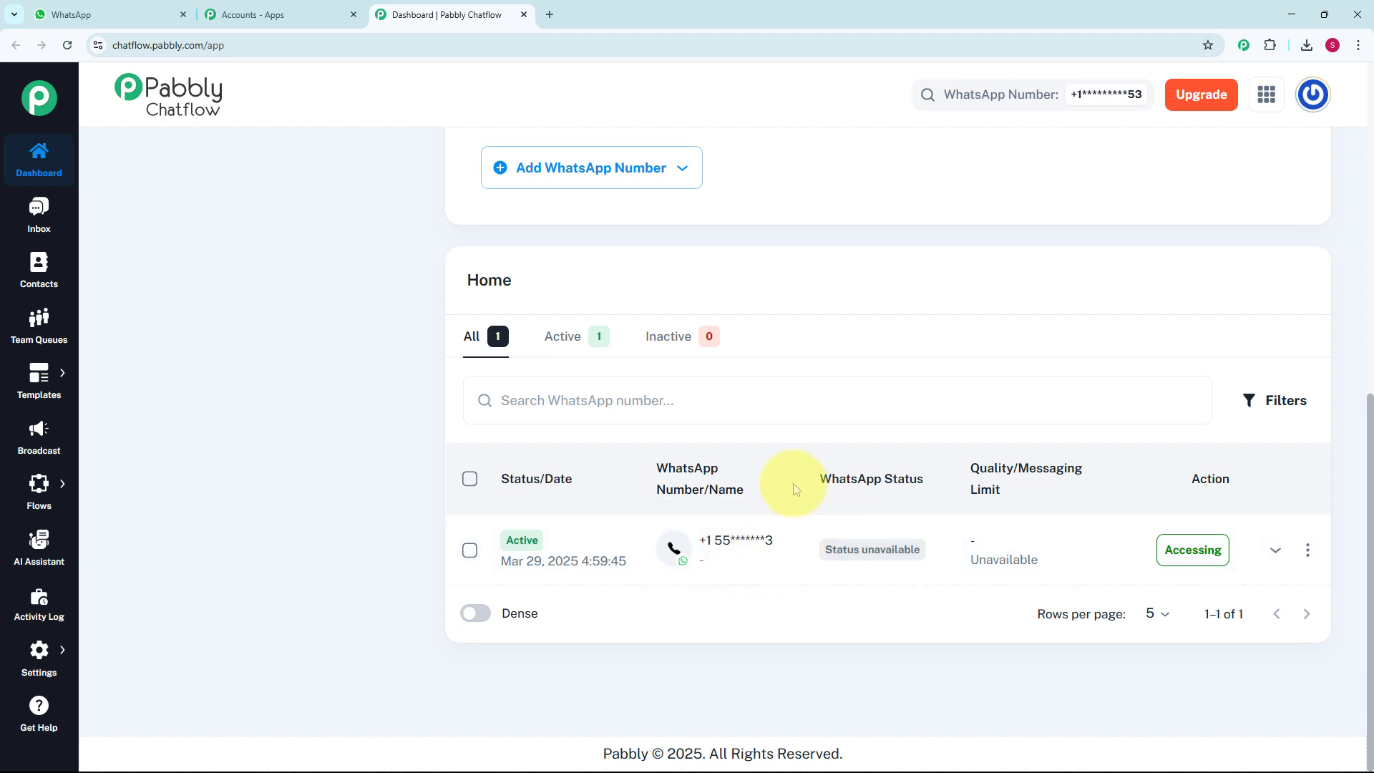
pyautogui.scroll(9, 794, 489)
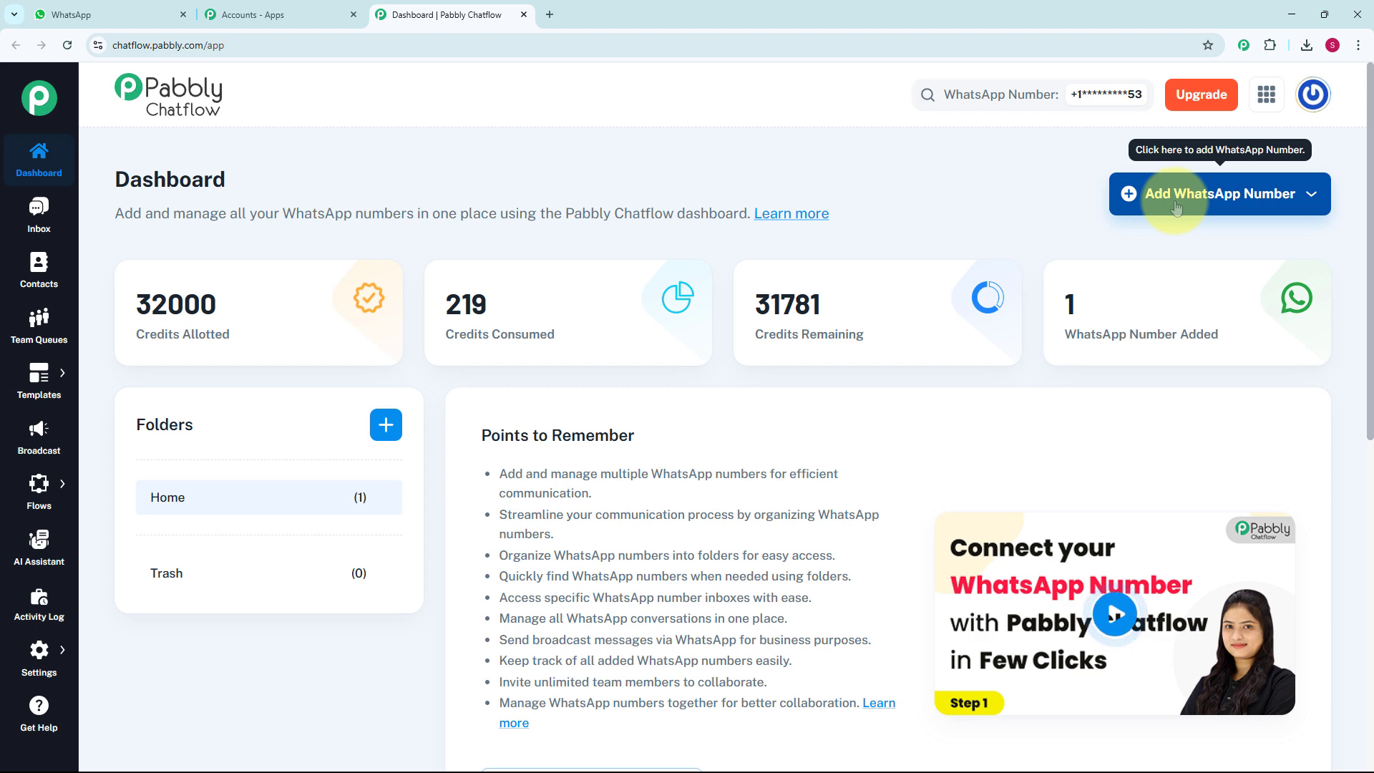
pyautogui.click(1229, 205)
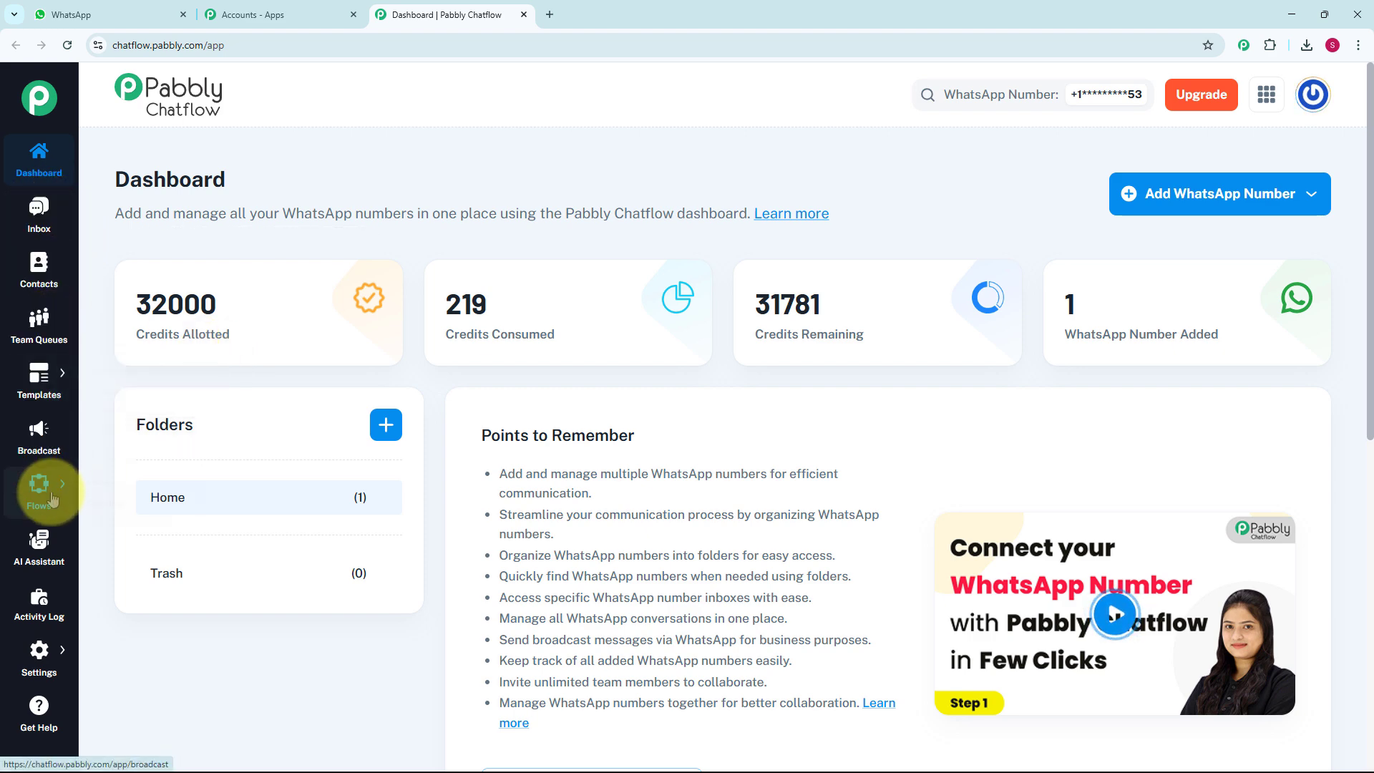
# Open the Flow Builder and add a new flow named WhatsApp Chatbot for Music Academy Business
pyautogui.moveTo(34, 496)
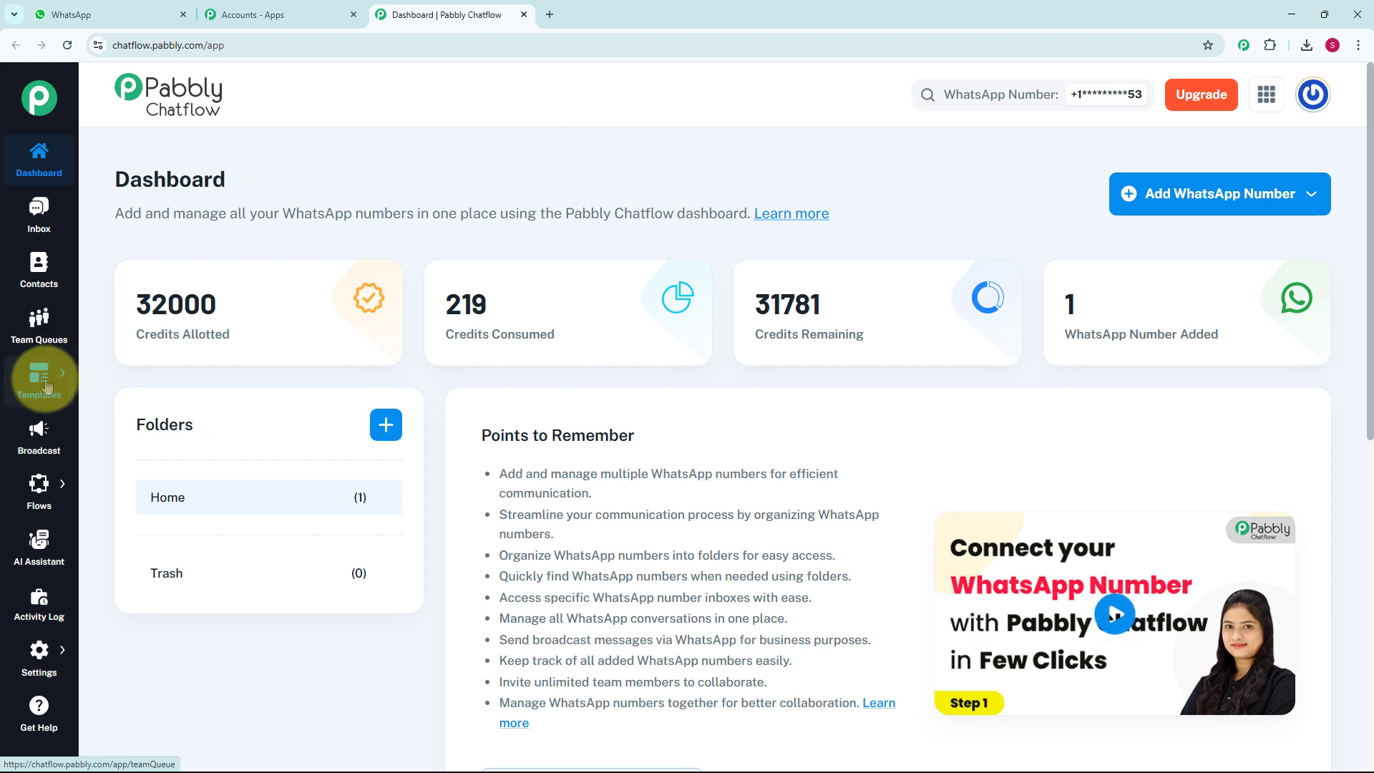
pyautogui.moveTo(45, 395)
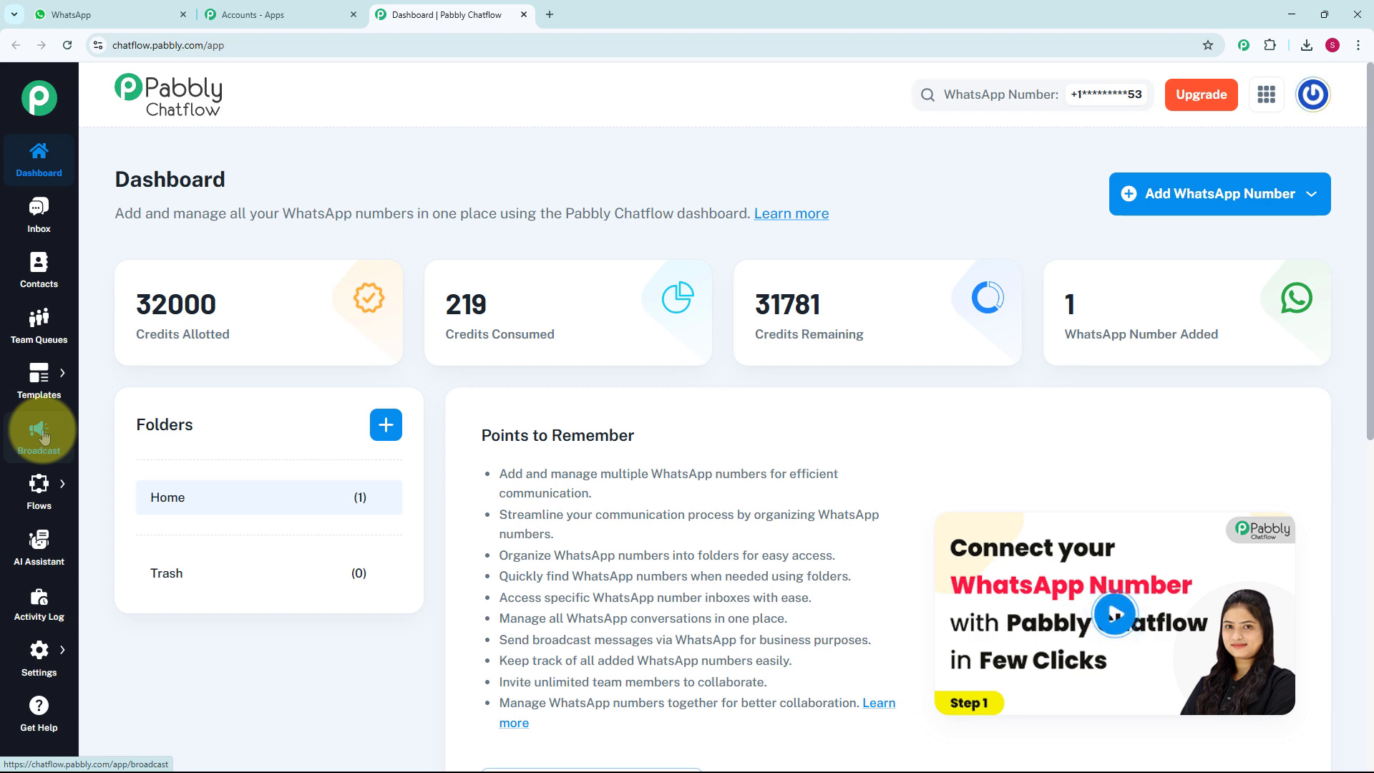
pyautogui.moveTo(42, 490)
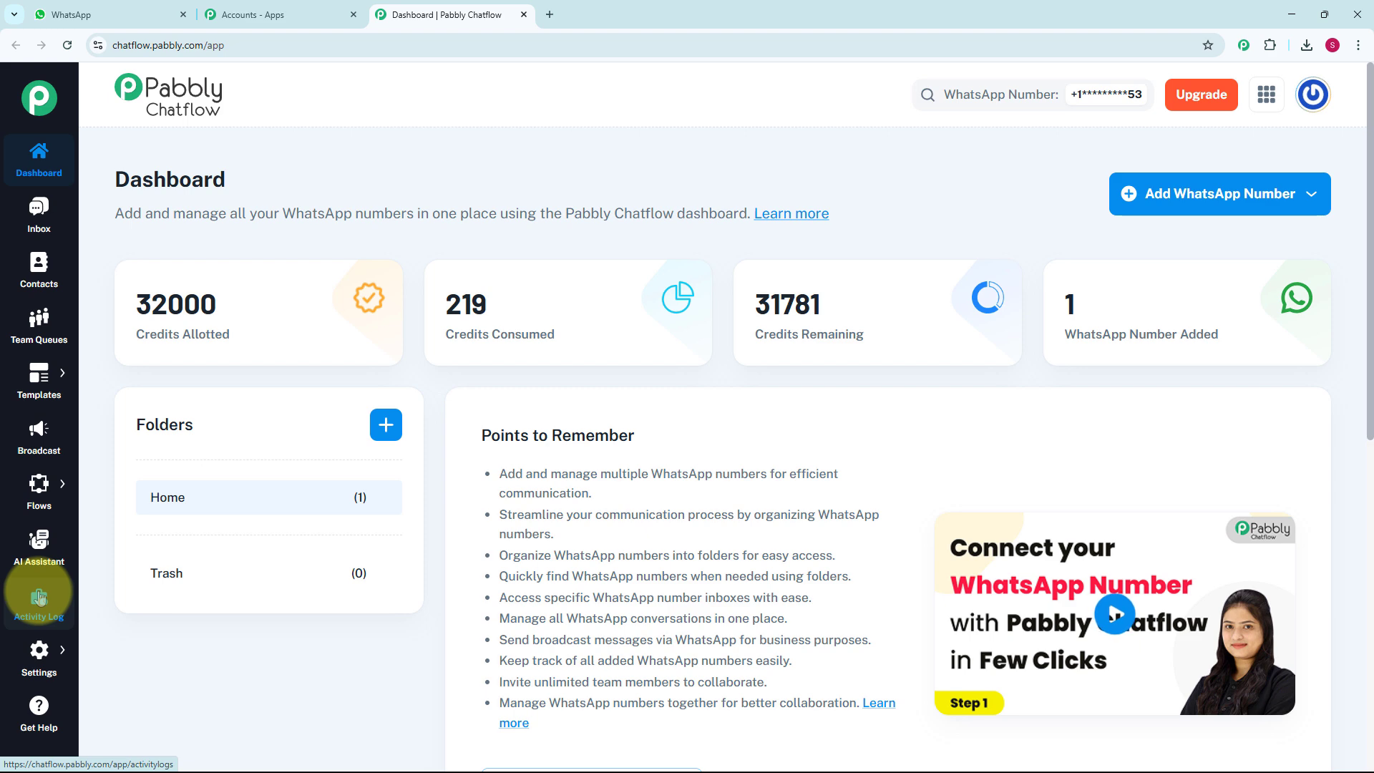
pyautogui.moveTo(43, 660)
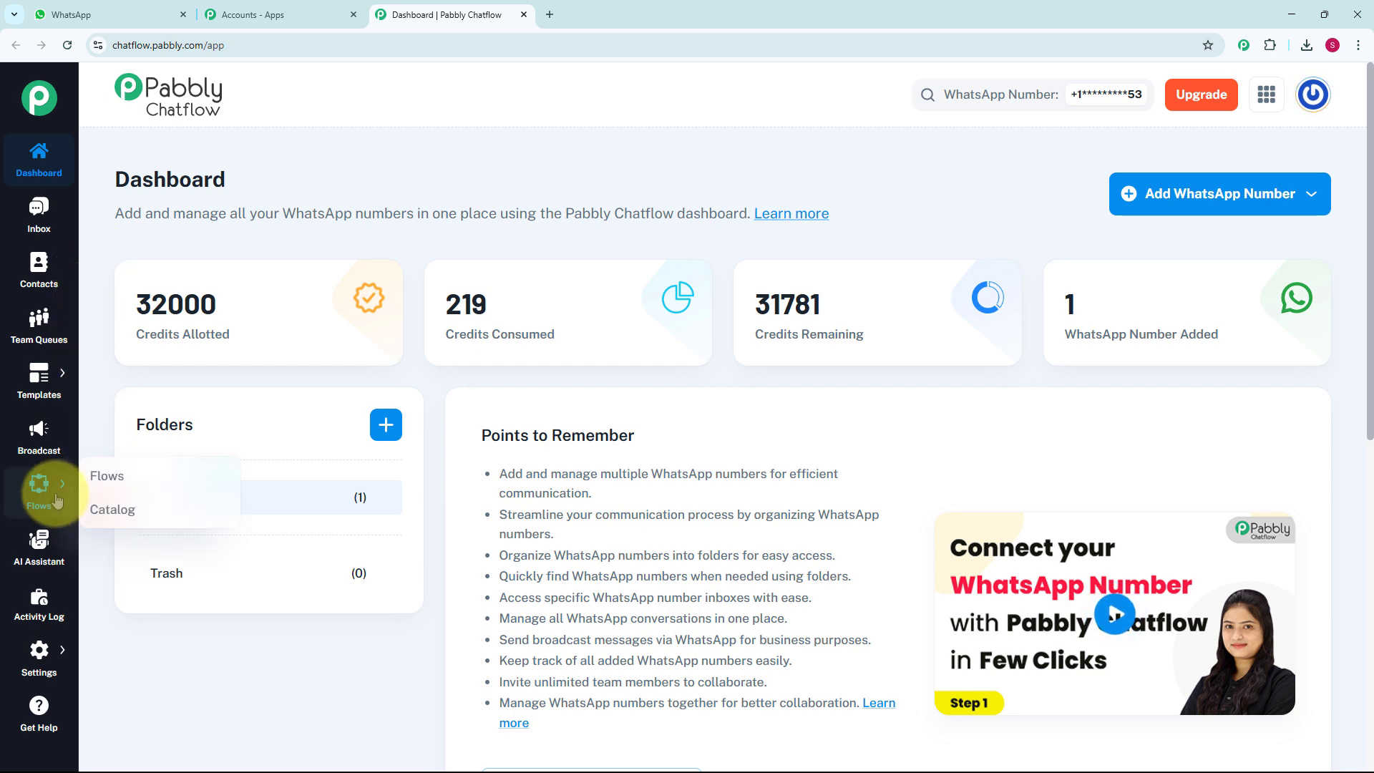
pyautogui.click(125, 474)
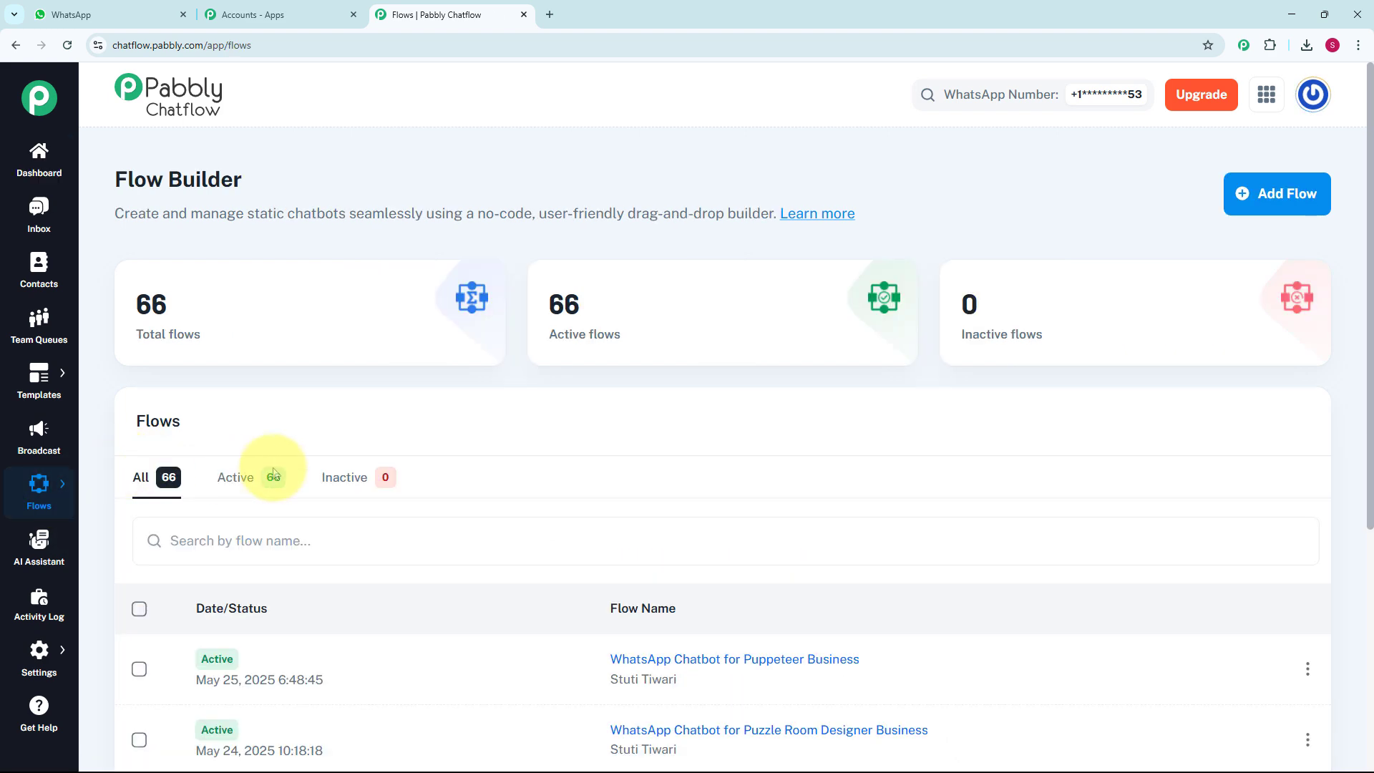
pyautogui.scroll(-5, 603, 575)
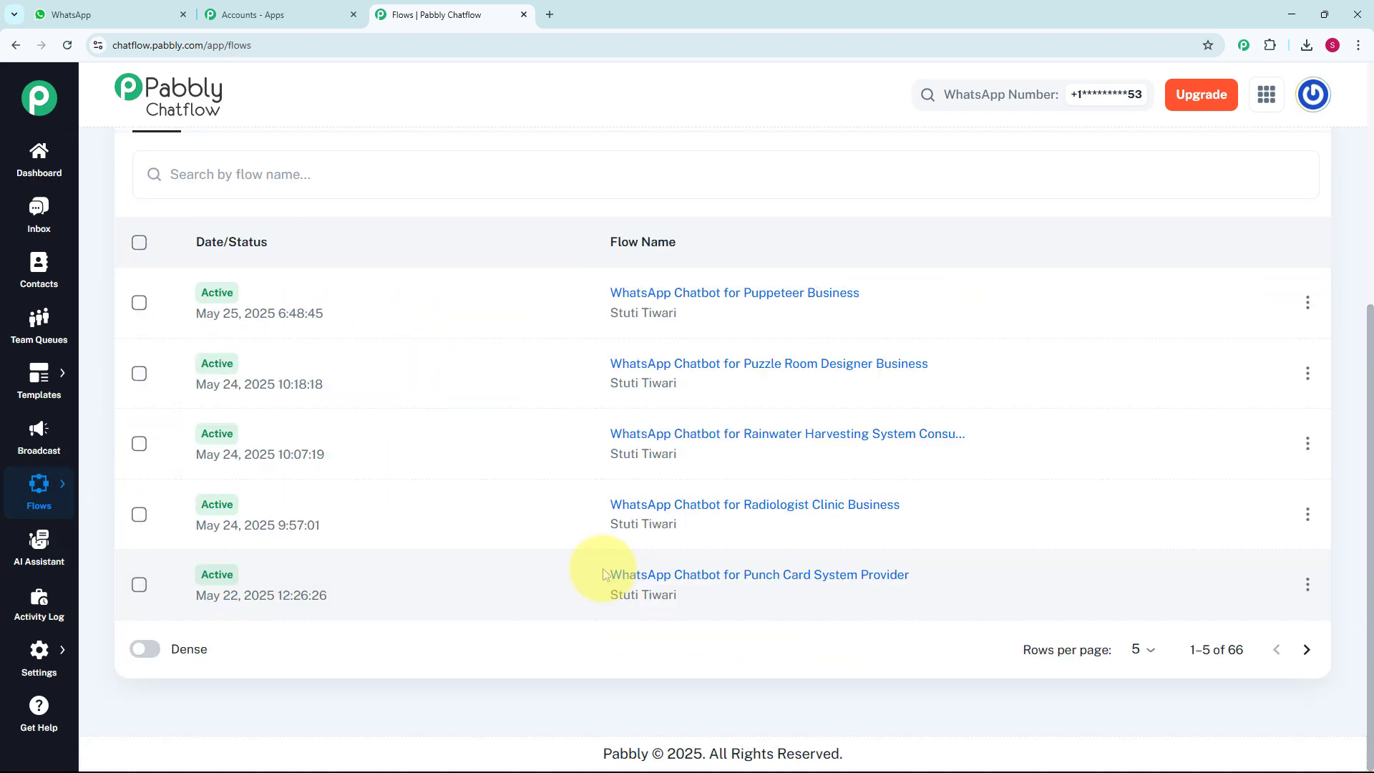
pyautogui.scroll(3, 603, 574)
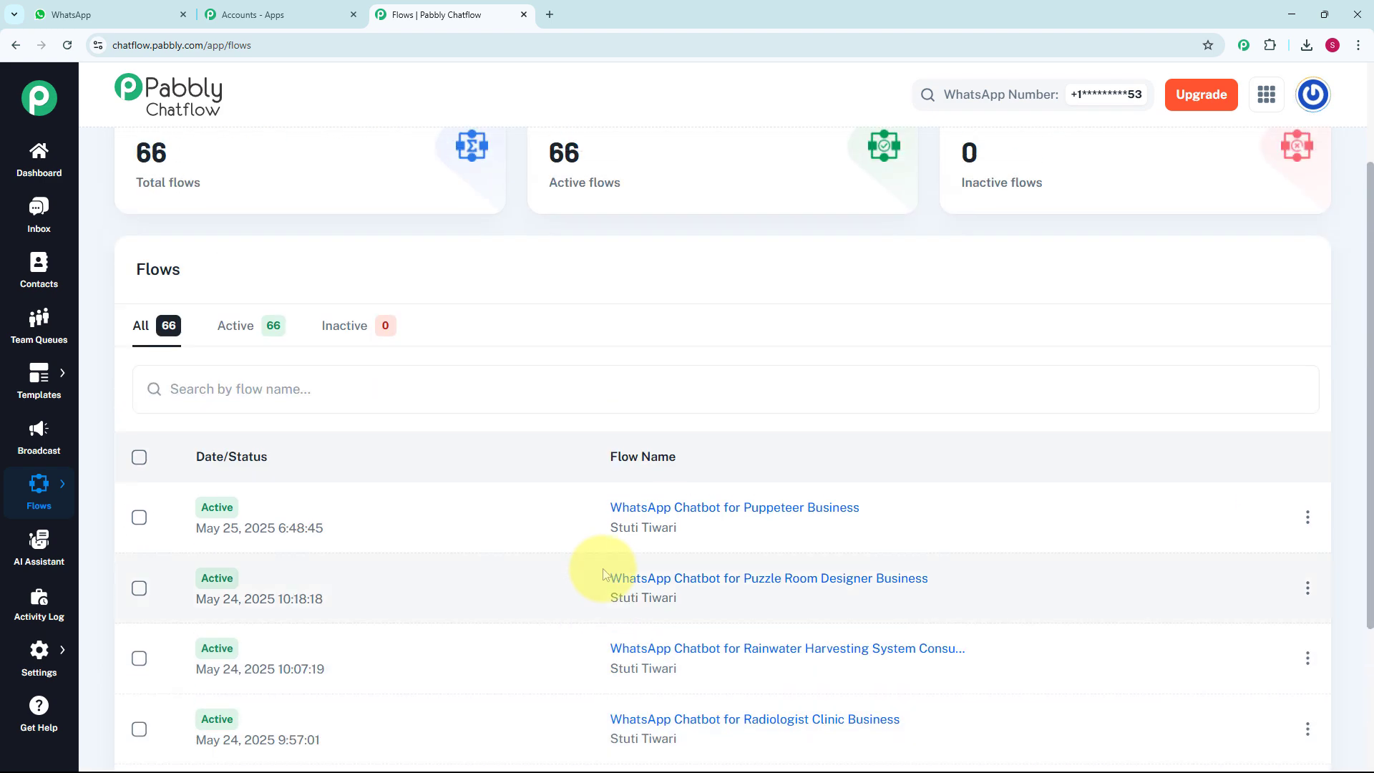
pyautogui.scroll(2, 603, 573)
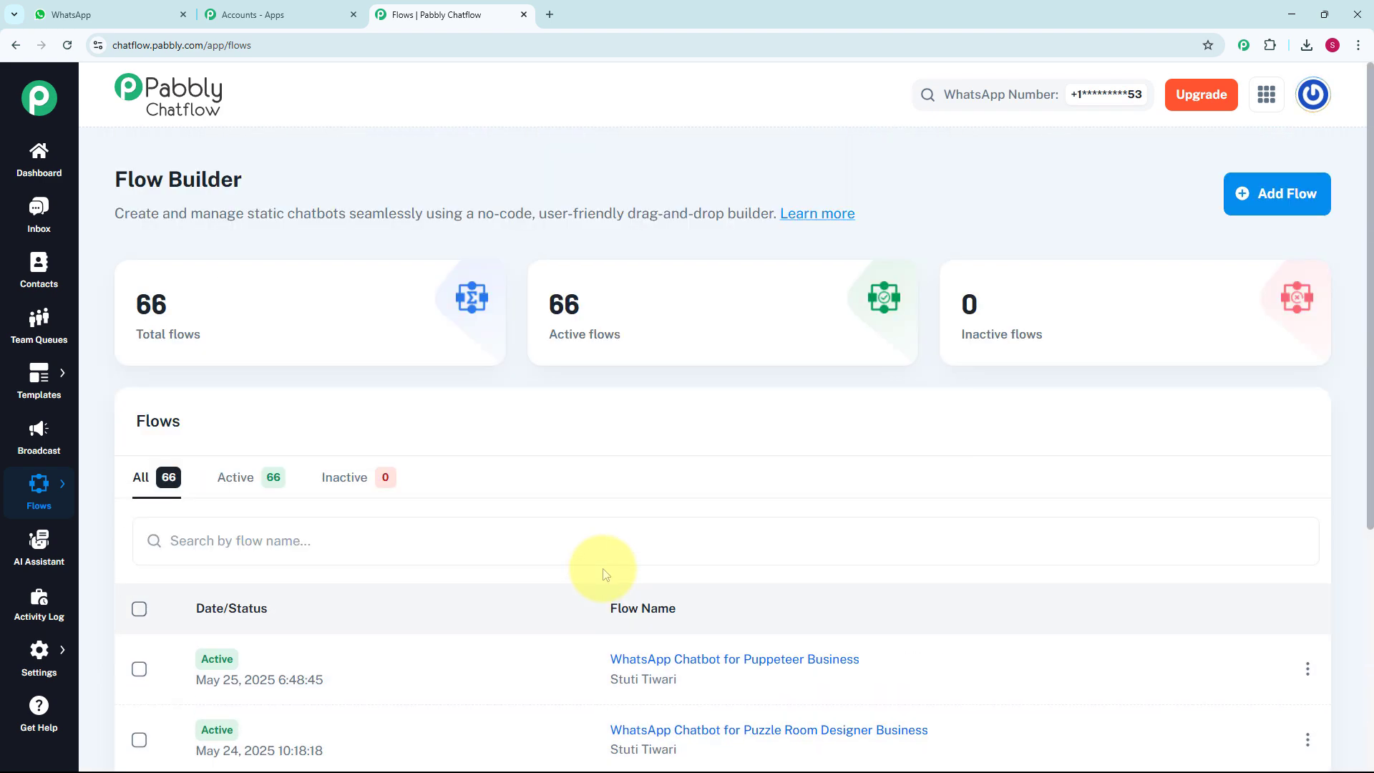
pyautogui.click(1281, 195)
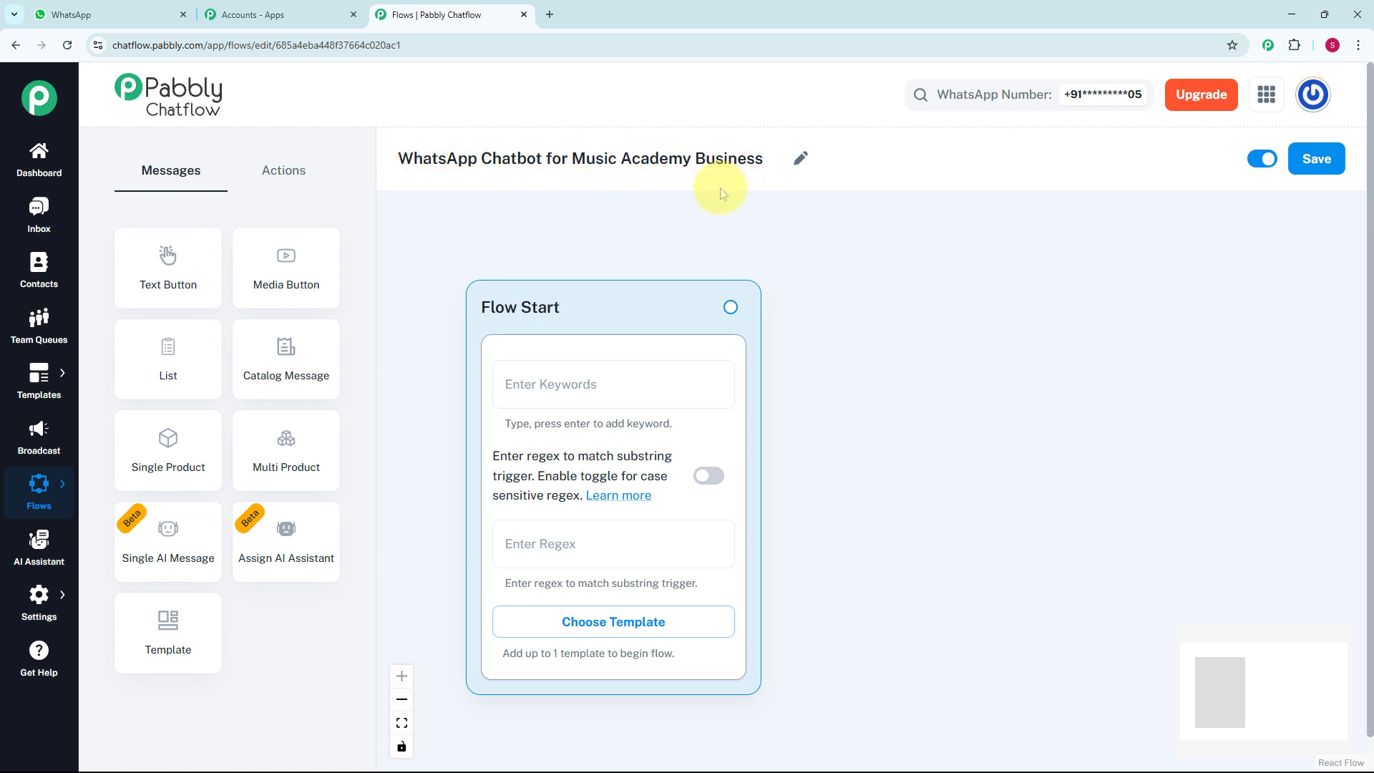
# Set the Flow Start trigger's regex to [\s\S]+ so that any incoming message starts the flow
pyautogui.click(583, 373)
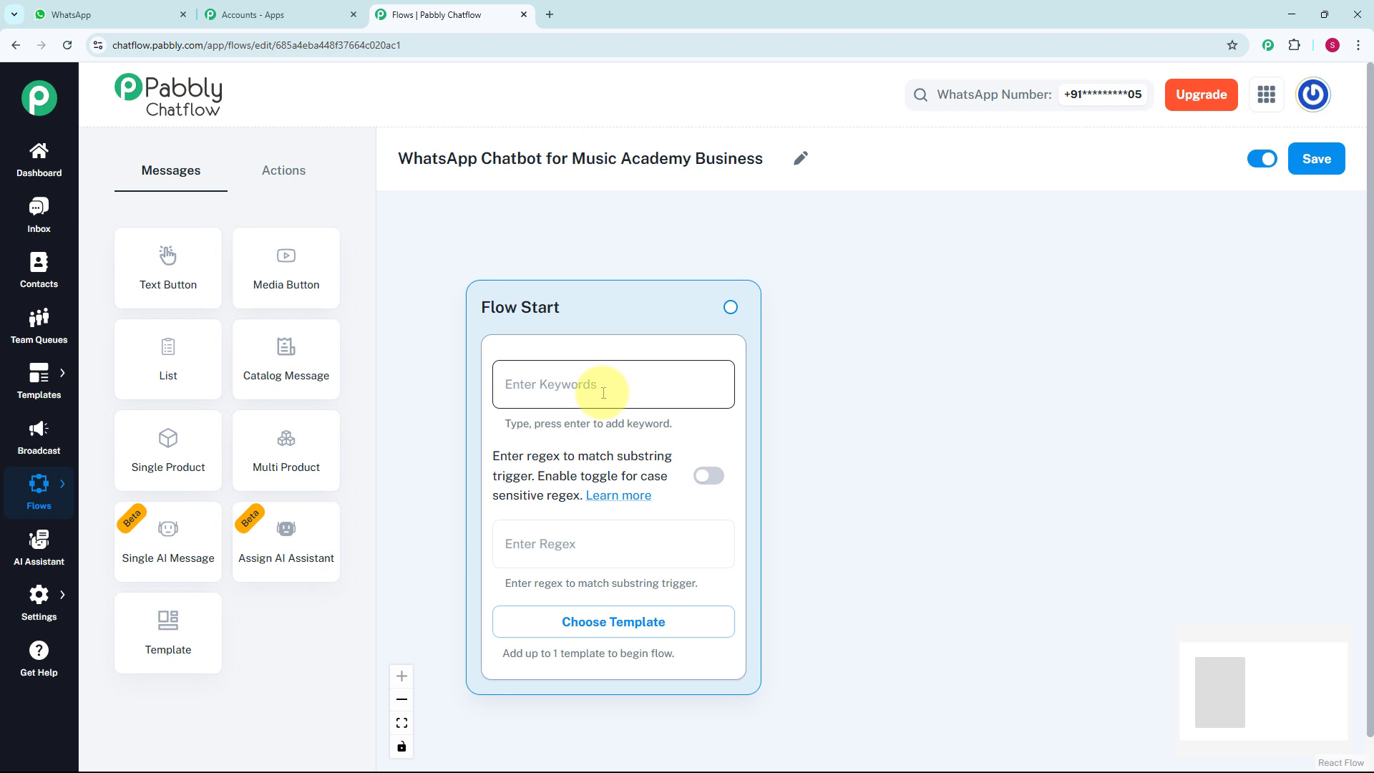
pyautogui.click(608, 552)
pyautogui.write('[\\s\\S]+')
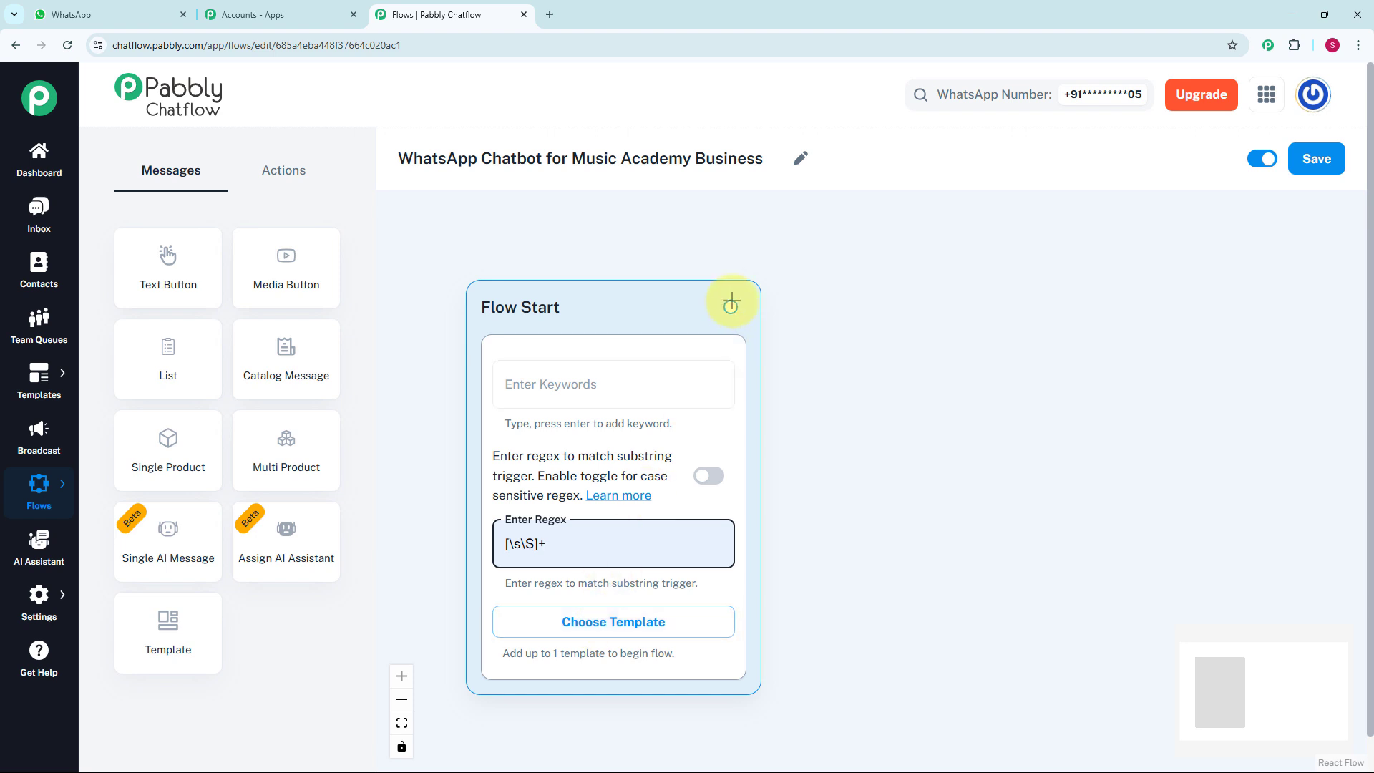
# Connect a Text + Button message to Flow Start and enter the greeting beginning "*Hi 👋 Welcome to XYZ Music Academy!*"
pyautogui.moveTo(730, 306); pyautogui.dragTo(817, 361)
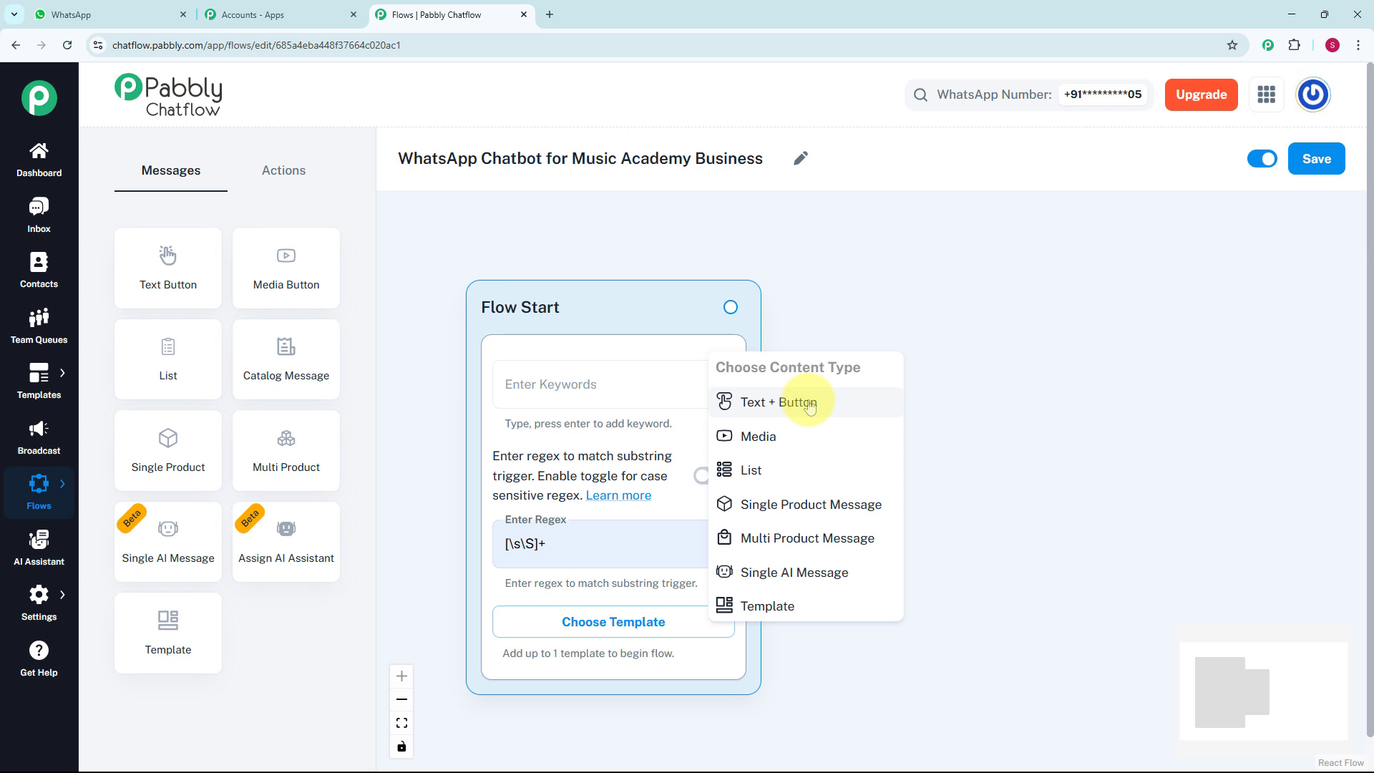
pyautogui.click(810, 405)
pyautogui.moveTo(837, 393); pyautogui.dragTo(905, 368)
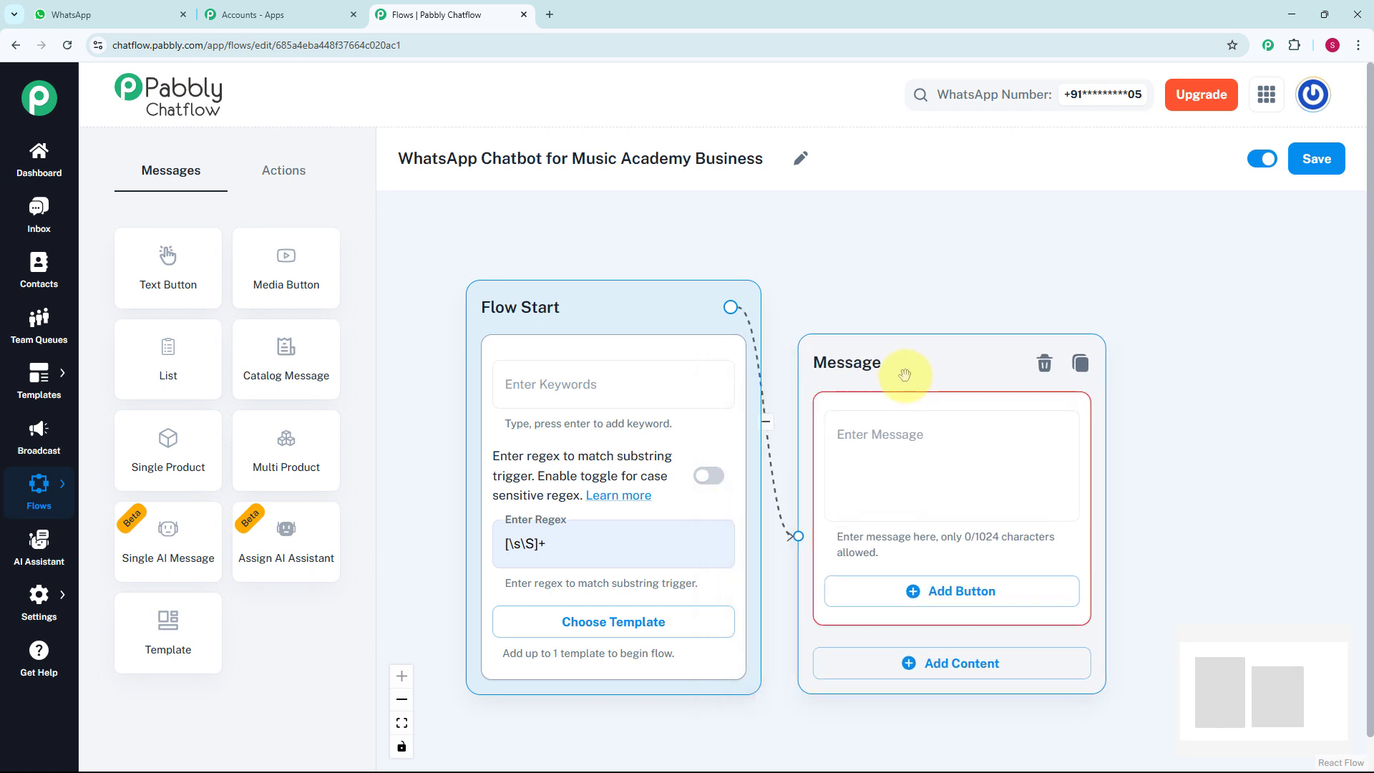
pyautogui.scroll(-2, 910, 365)
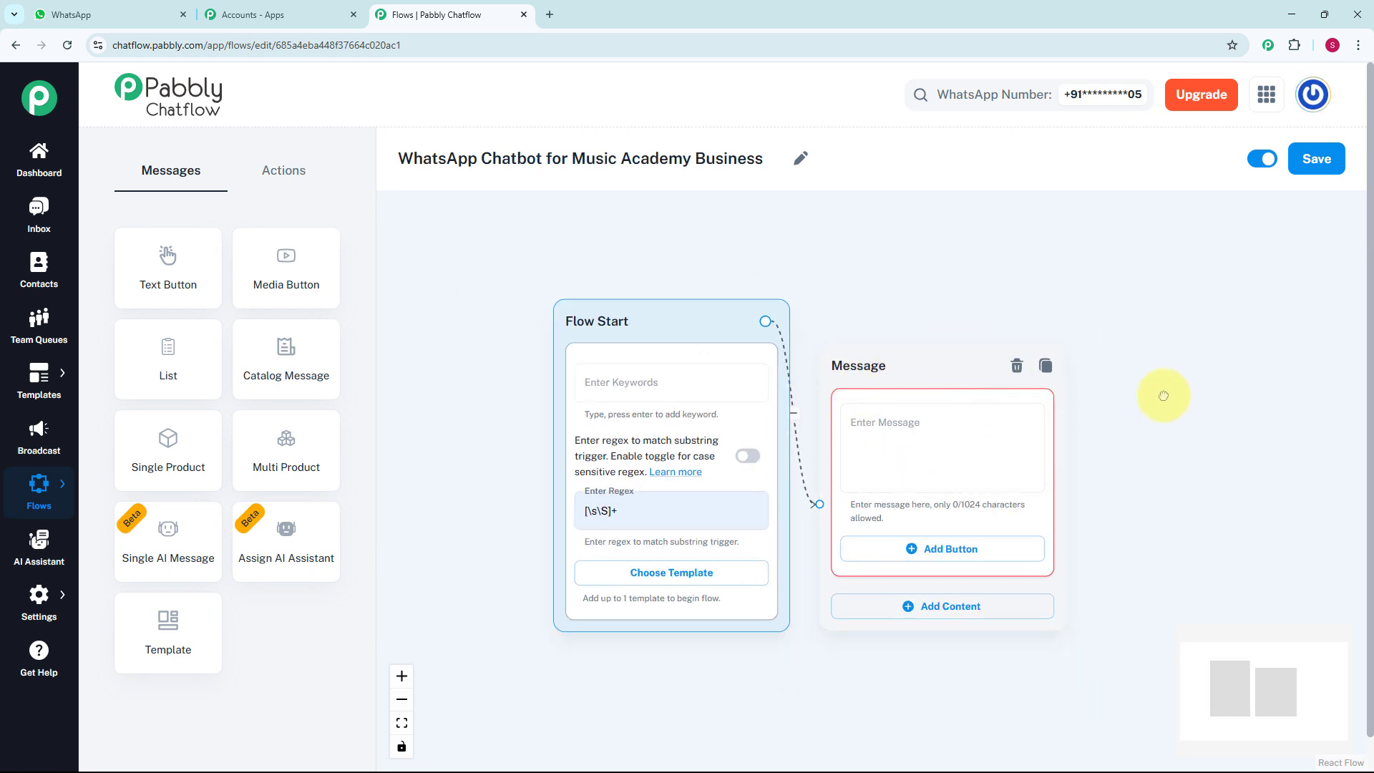
pyautogui.moveTo(1159, 393); pyautogui.dragTo(996, 367)
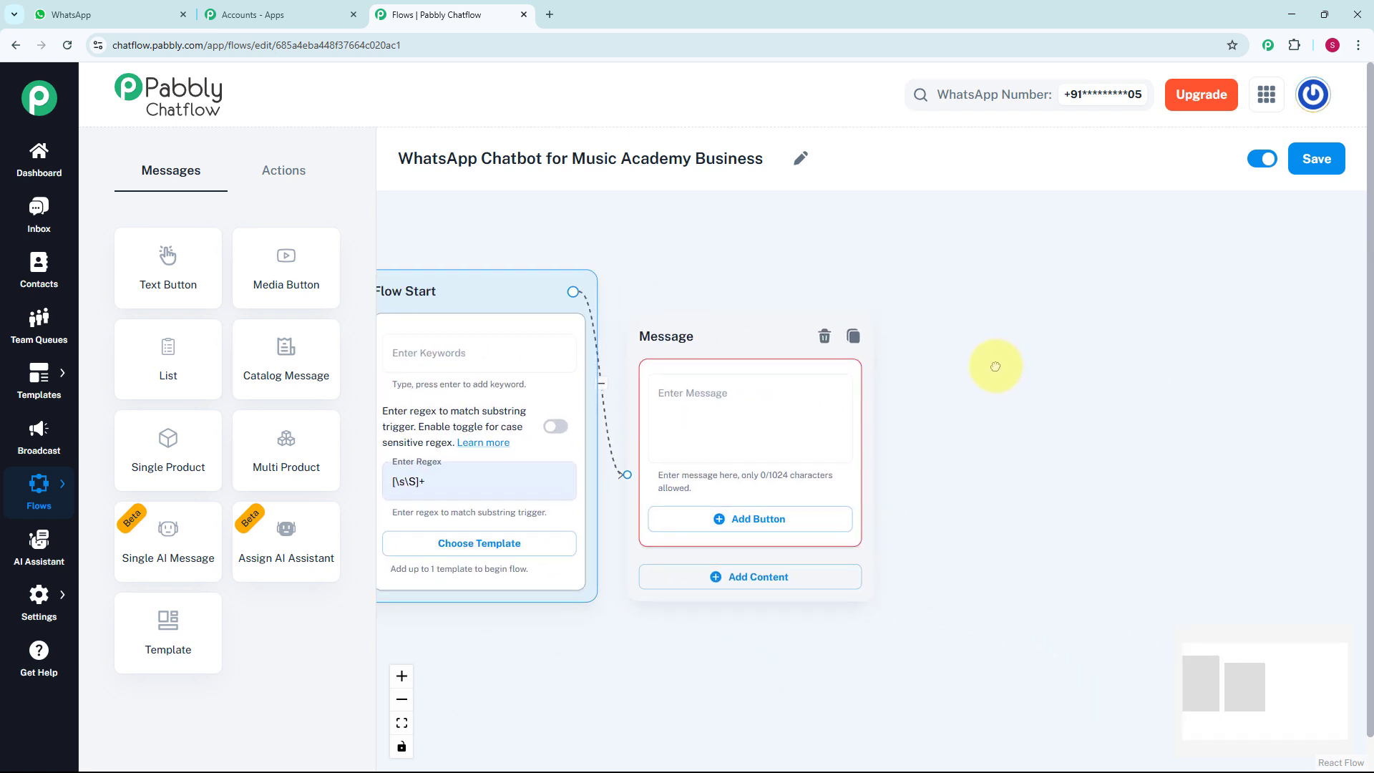
pyautogui.click(778, 408)
pyautogui.hotkey('ctrl', 'v')
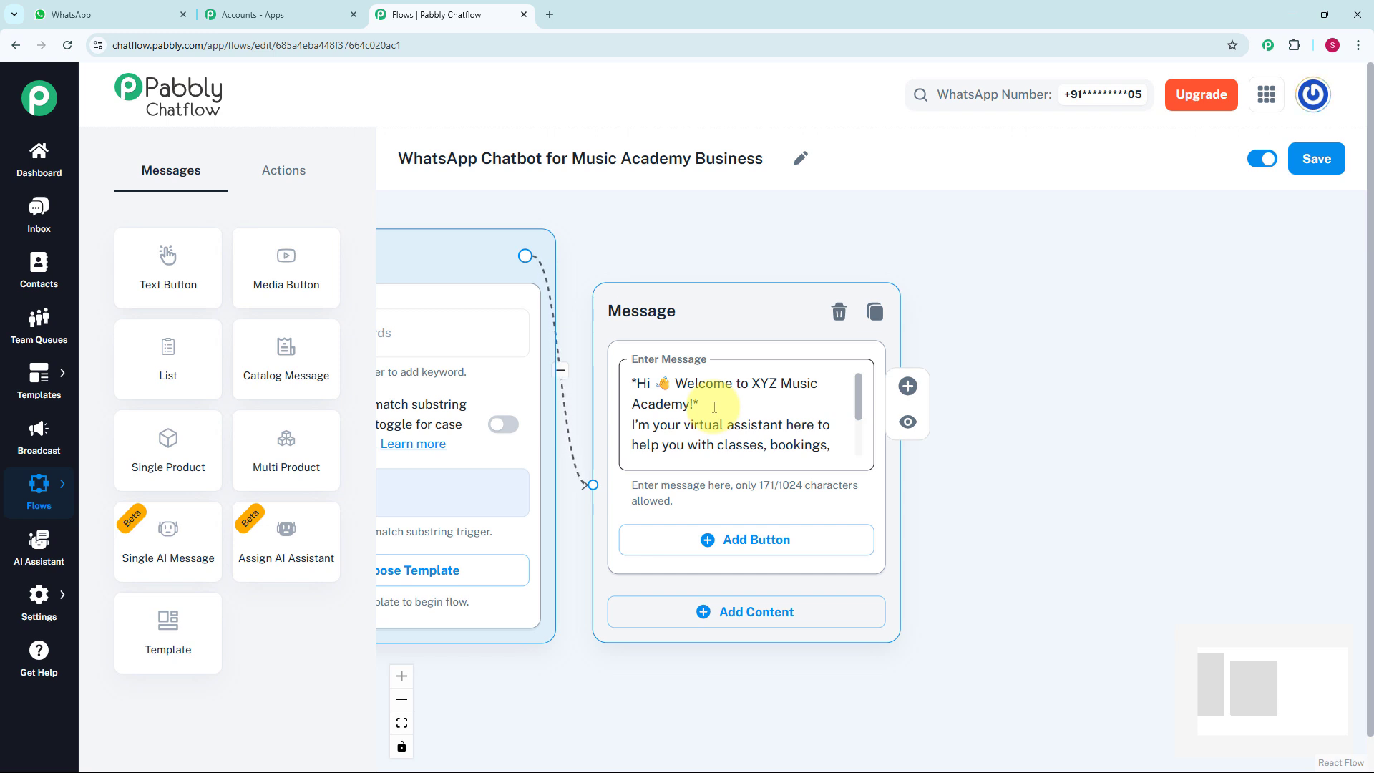
# Add three buttons to the welcome message: "1️⃣ See Music Courses", "2️⃣ Book Trial Class" and "3️⃣ Contact Us"
pyautogui.click(711, 547)
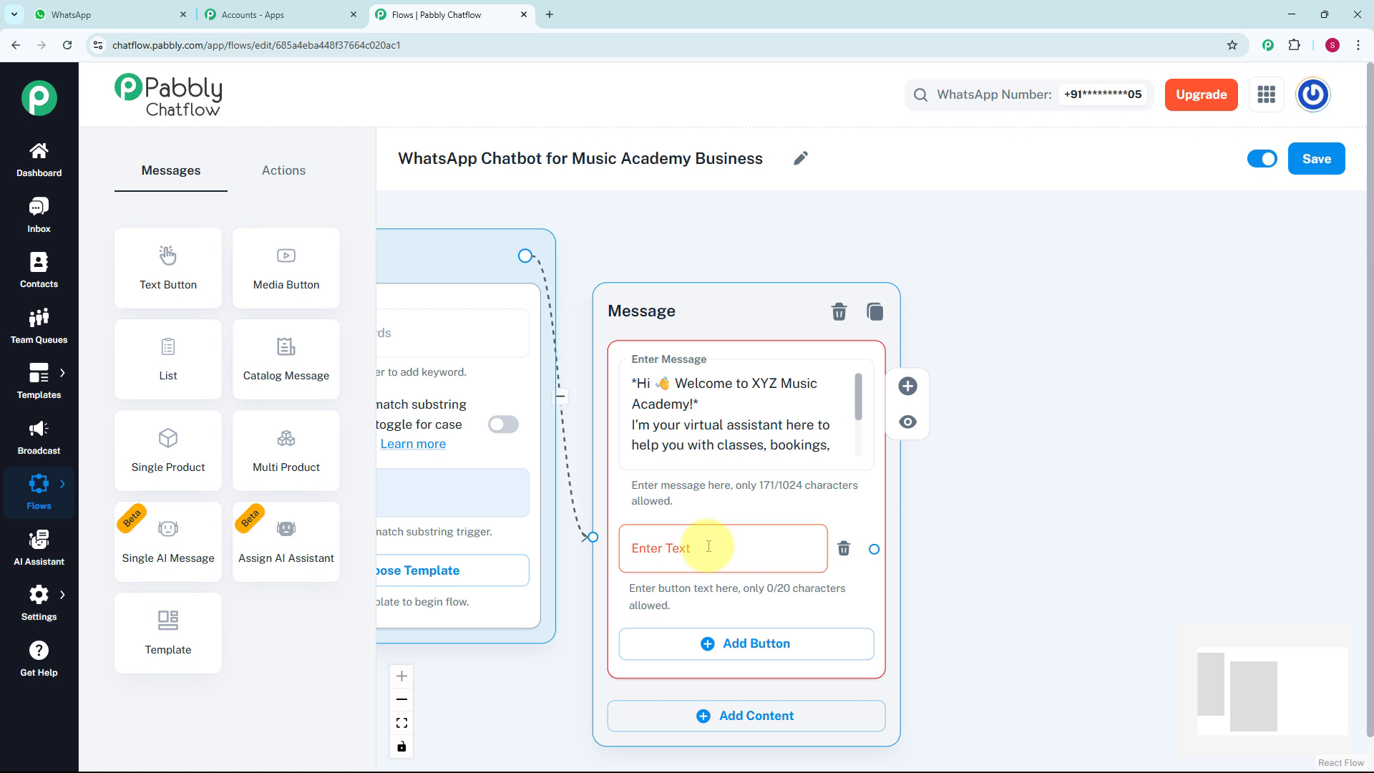
pyautogui.click(709, 546)
pyautogui.write('1️⃣ See Music Courses')
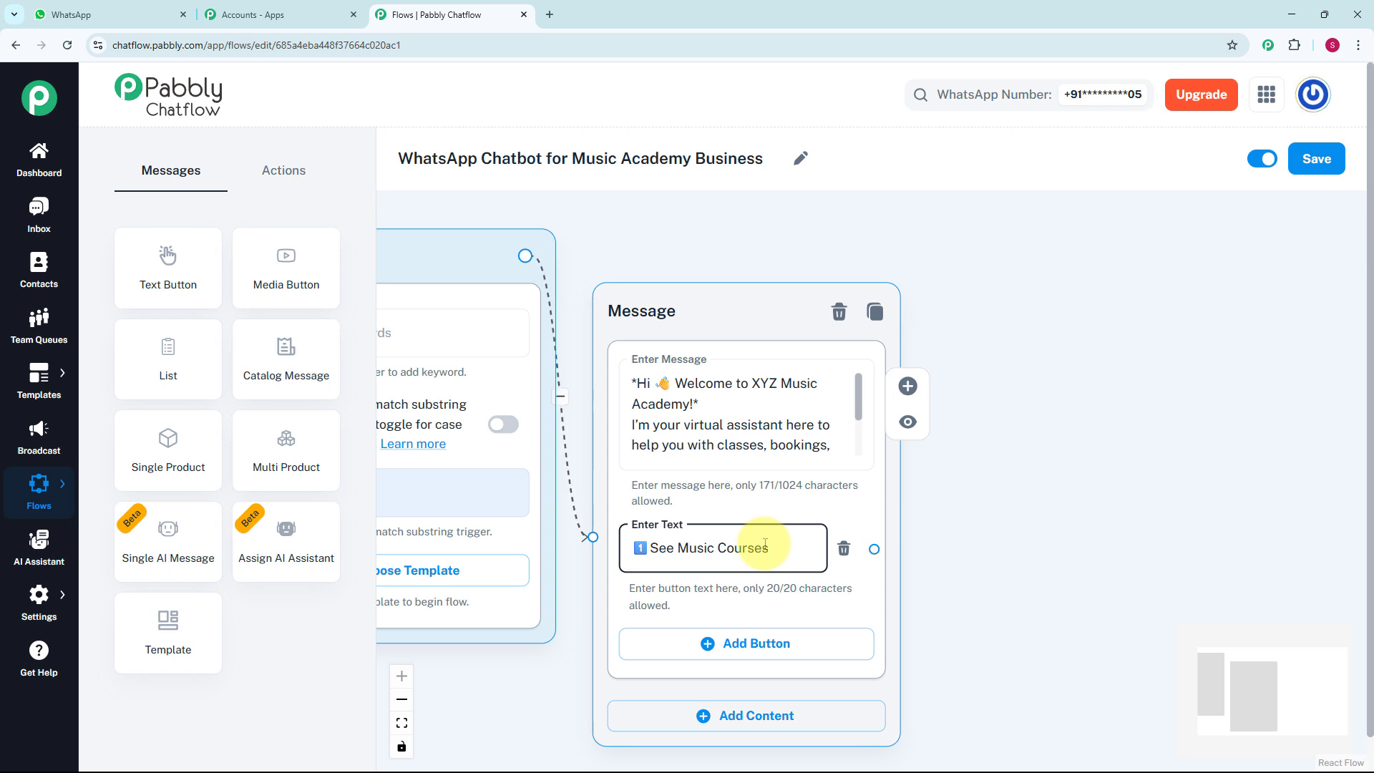
pyautogui.click(729, 643)
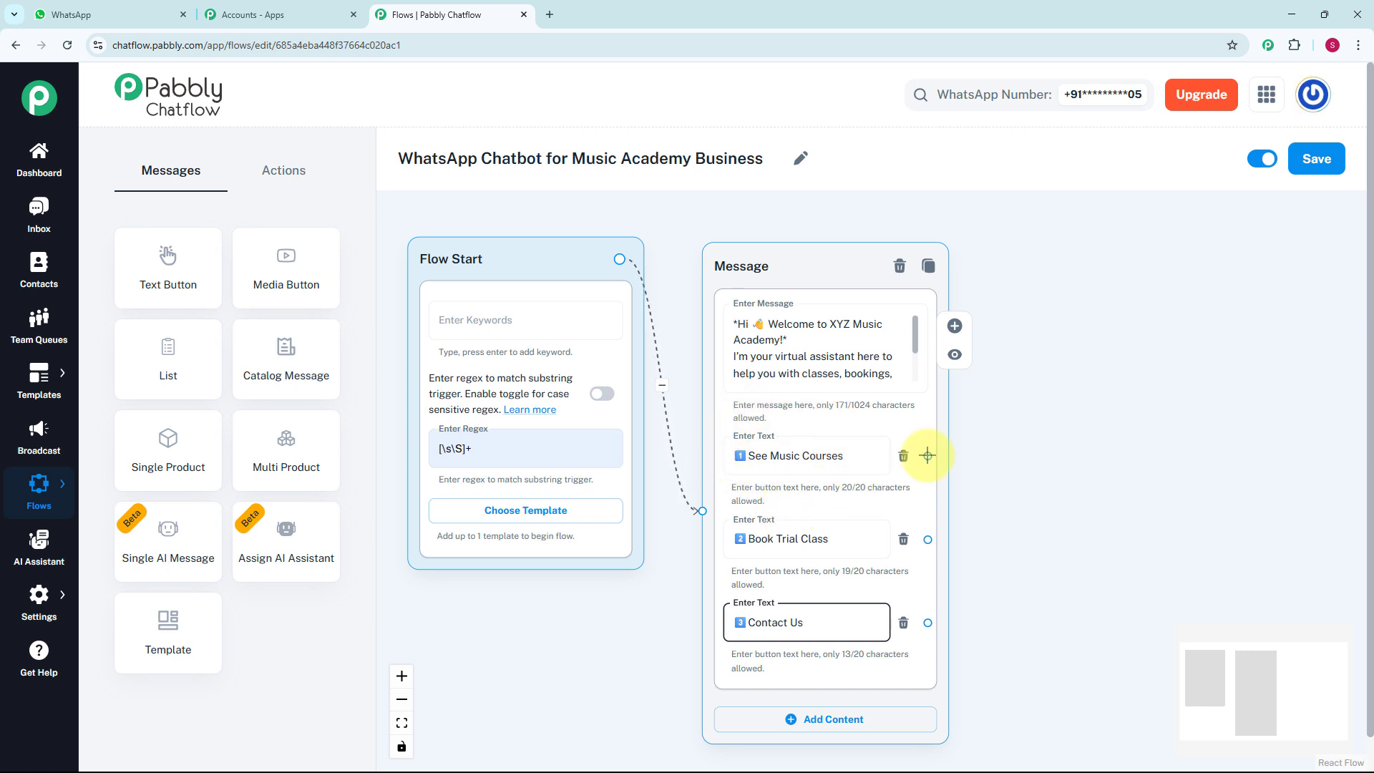
# Connect a List message to the See Music Courses button and place it beside the welcome message
pyautogui.moveTo(928, 455); pyautogui.dragTo(1009, 371)
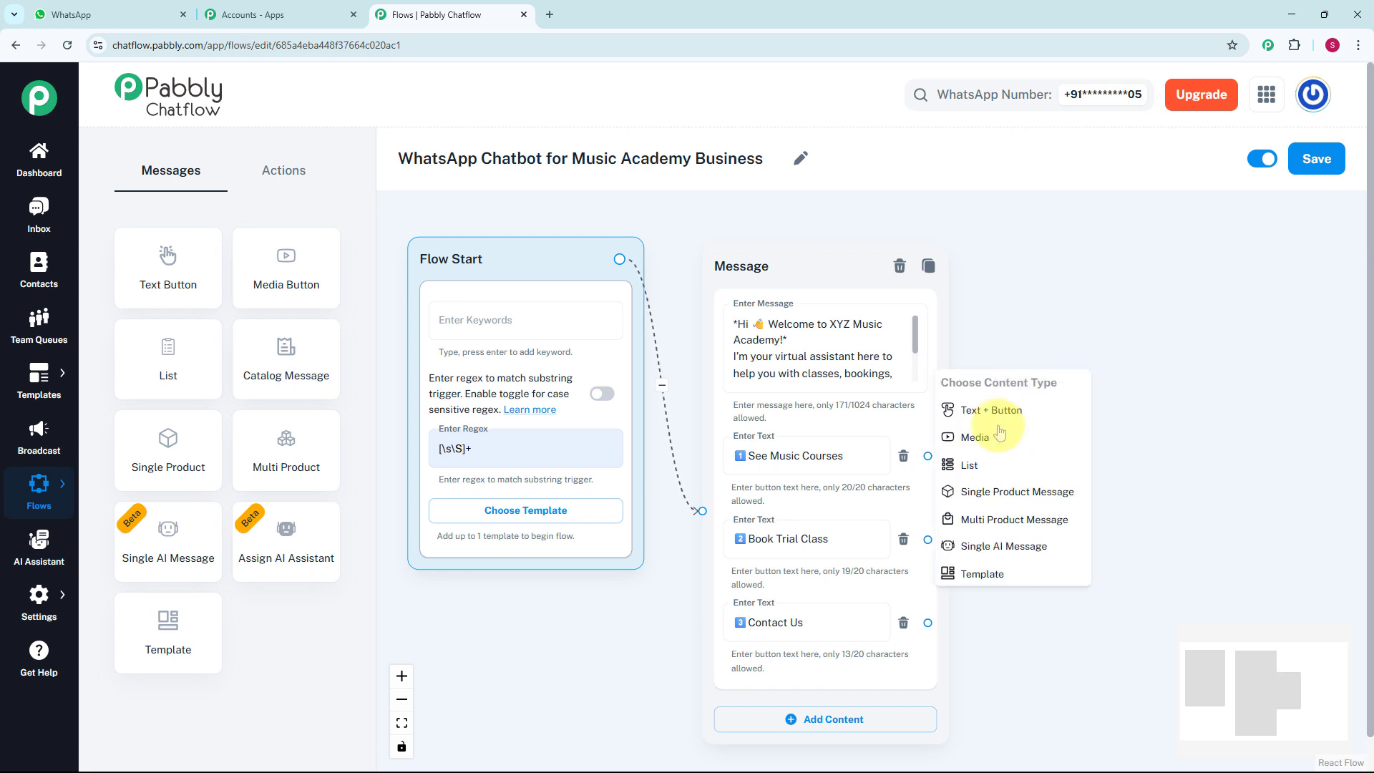
pyautogui.click(990, 465)
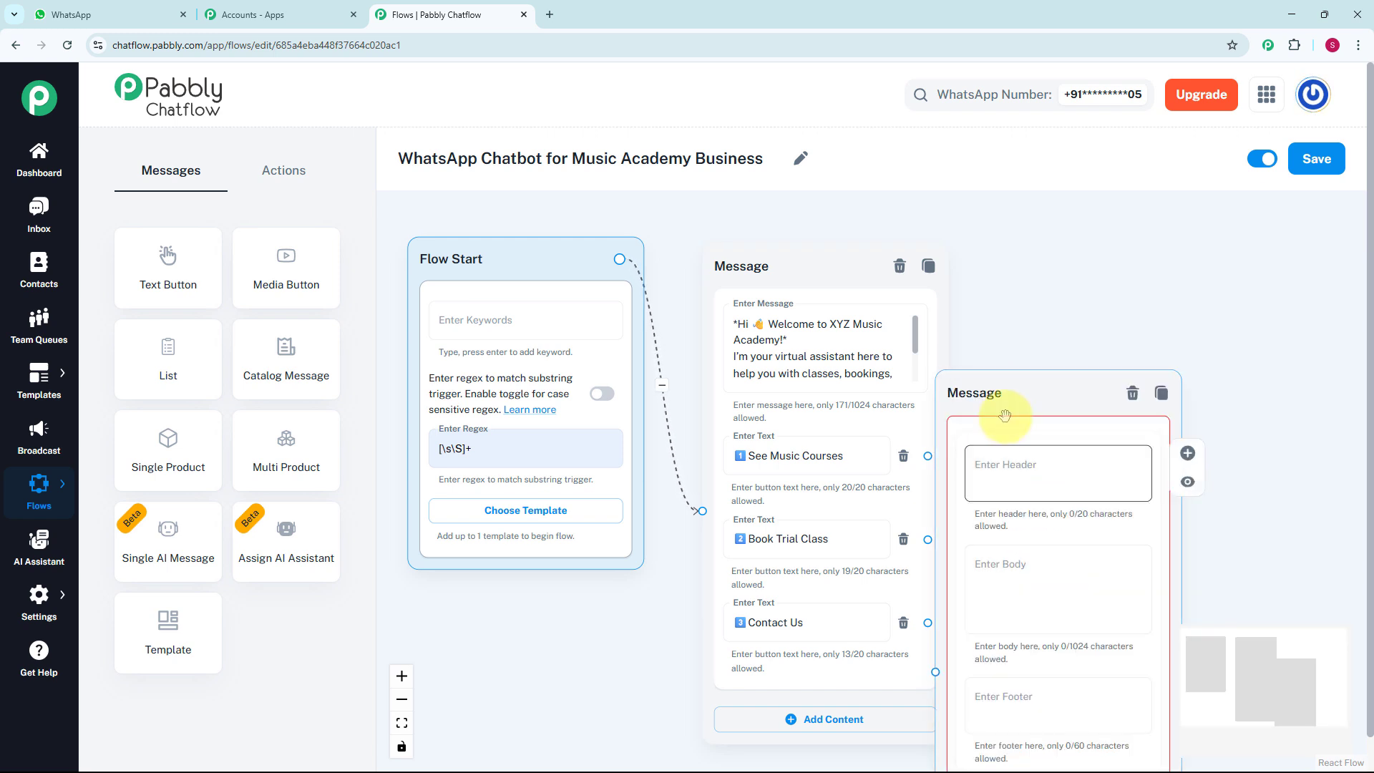
pyautogui.moveTo(1000, 401); pyautogui.dragTo(1058, 298)
pyautogui.scroll(-3, 1072, 301)
pyautogui.scroll(-1, 1073, 302)
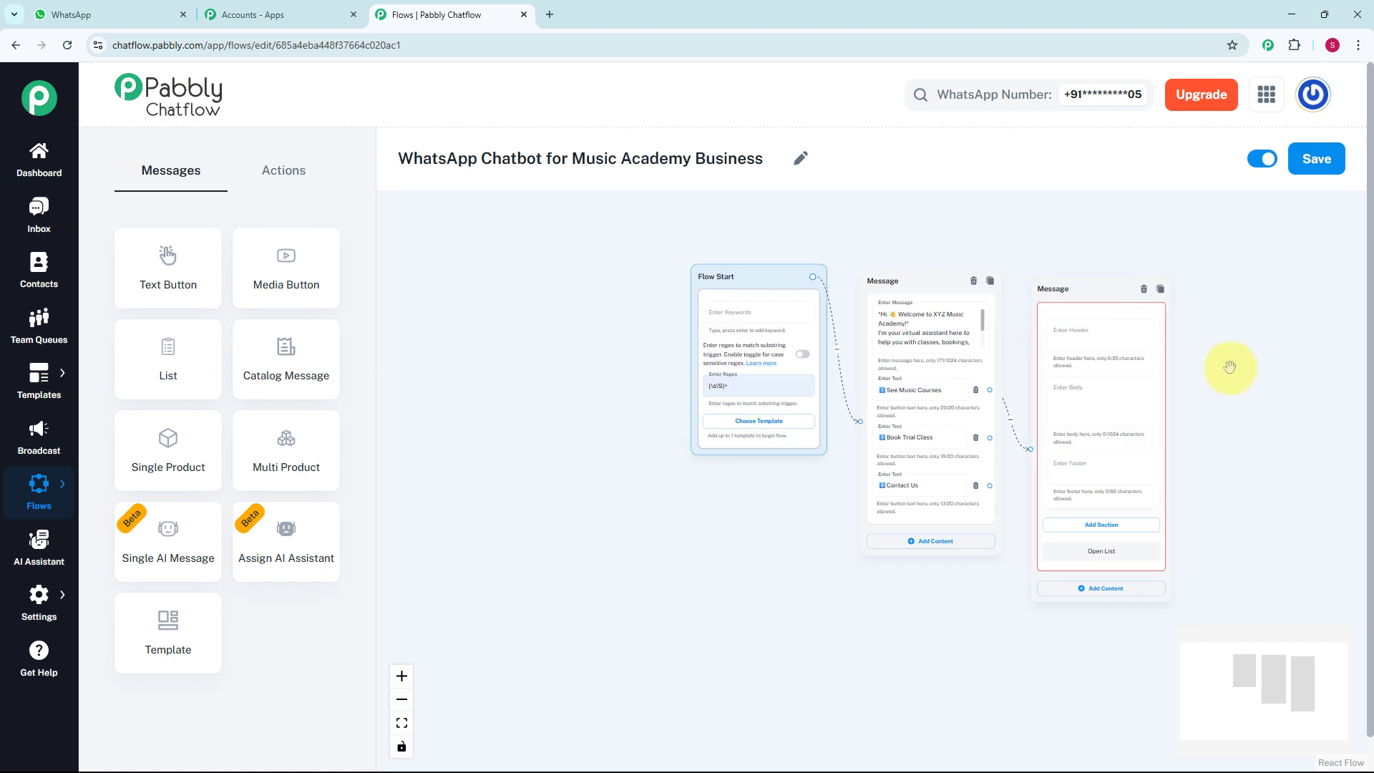
pyautogui.moveTo(1184, 386); pyautogui.dragTo(744, 365)
pyautogui.scroll(1, 691, 325)
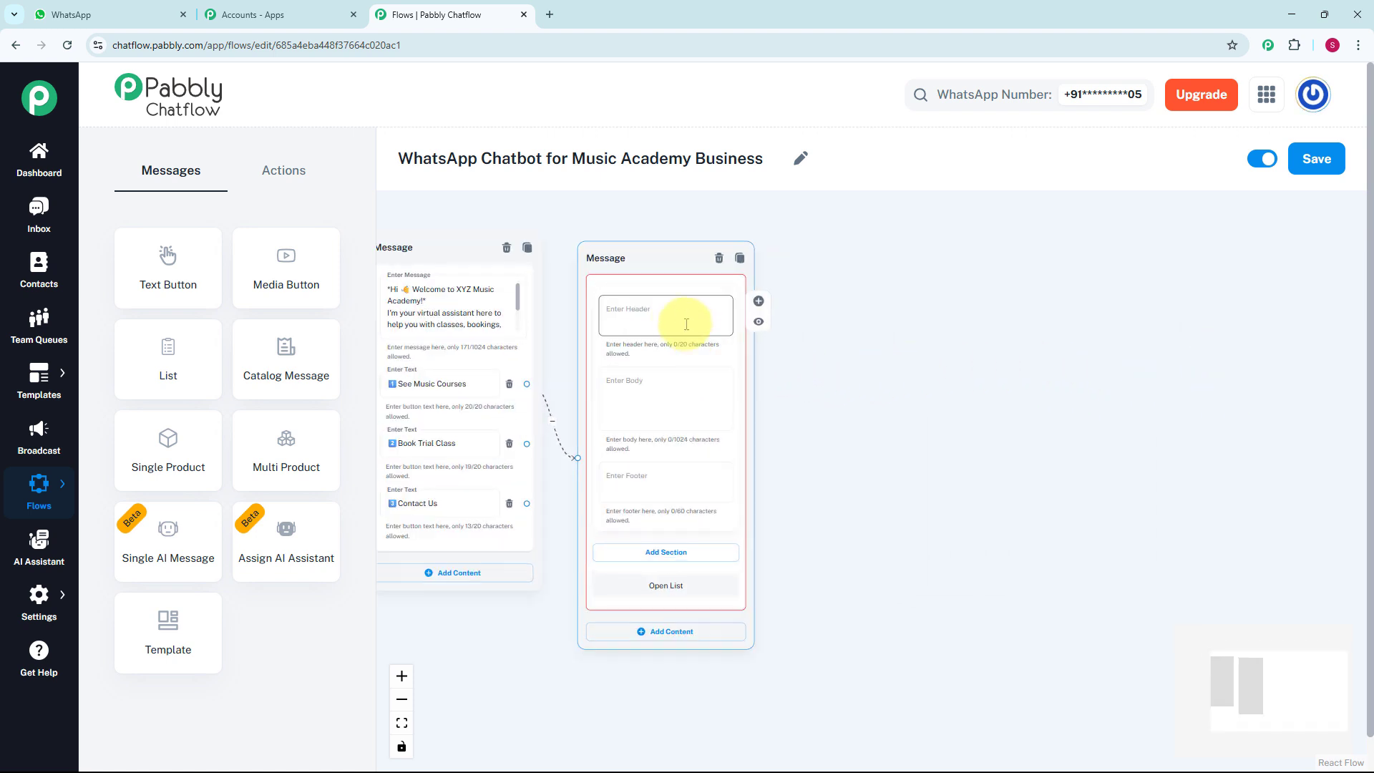
# Enter the list body "_Great! Here are our available courses:_" and add a section titled Courses
pyautogui.click(665, 390)
pyautogui.write('_Great! Here are our available courses:_')
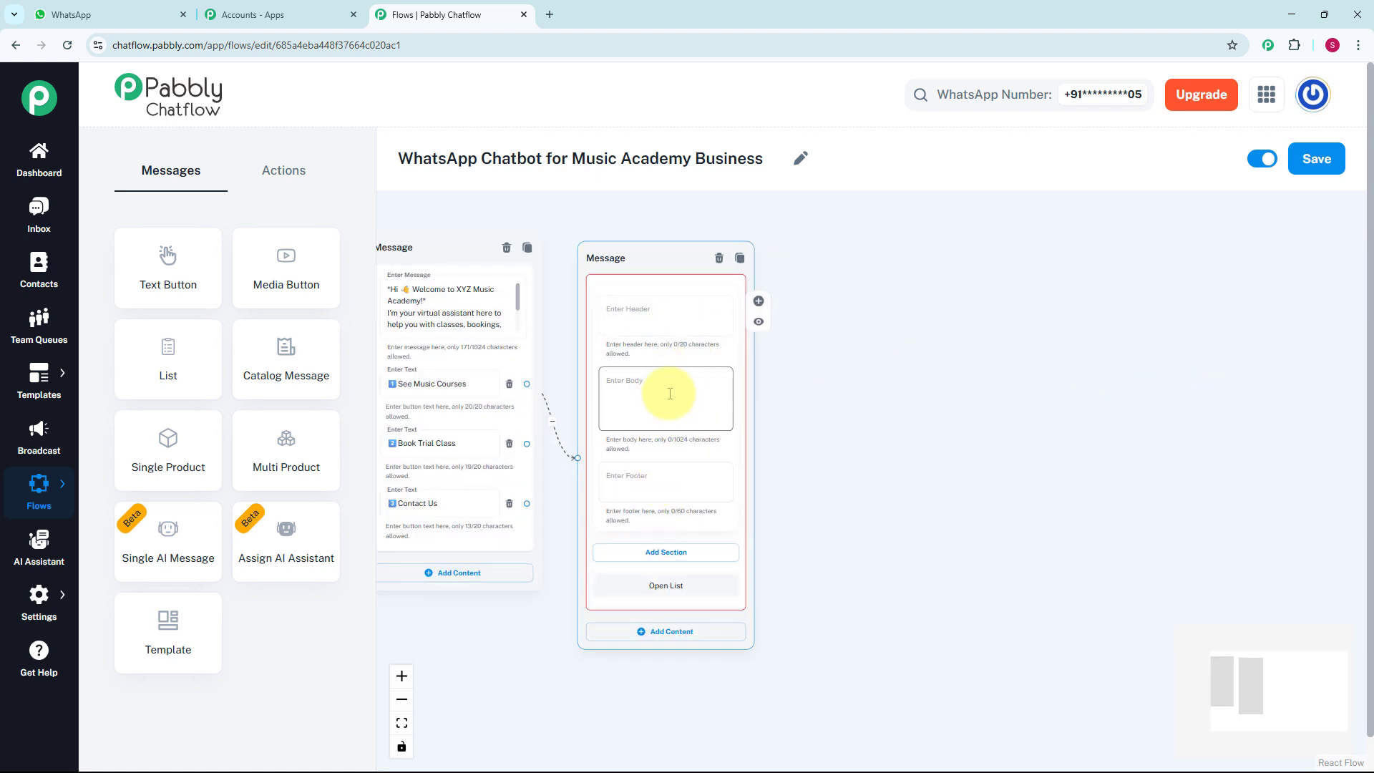
pyautogui.scroll(1, 668, 395)
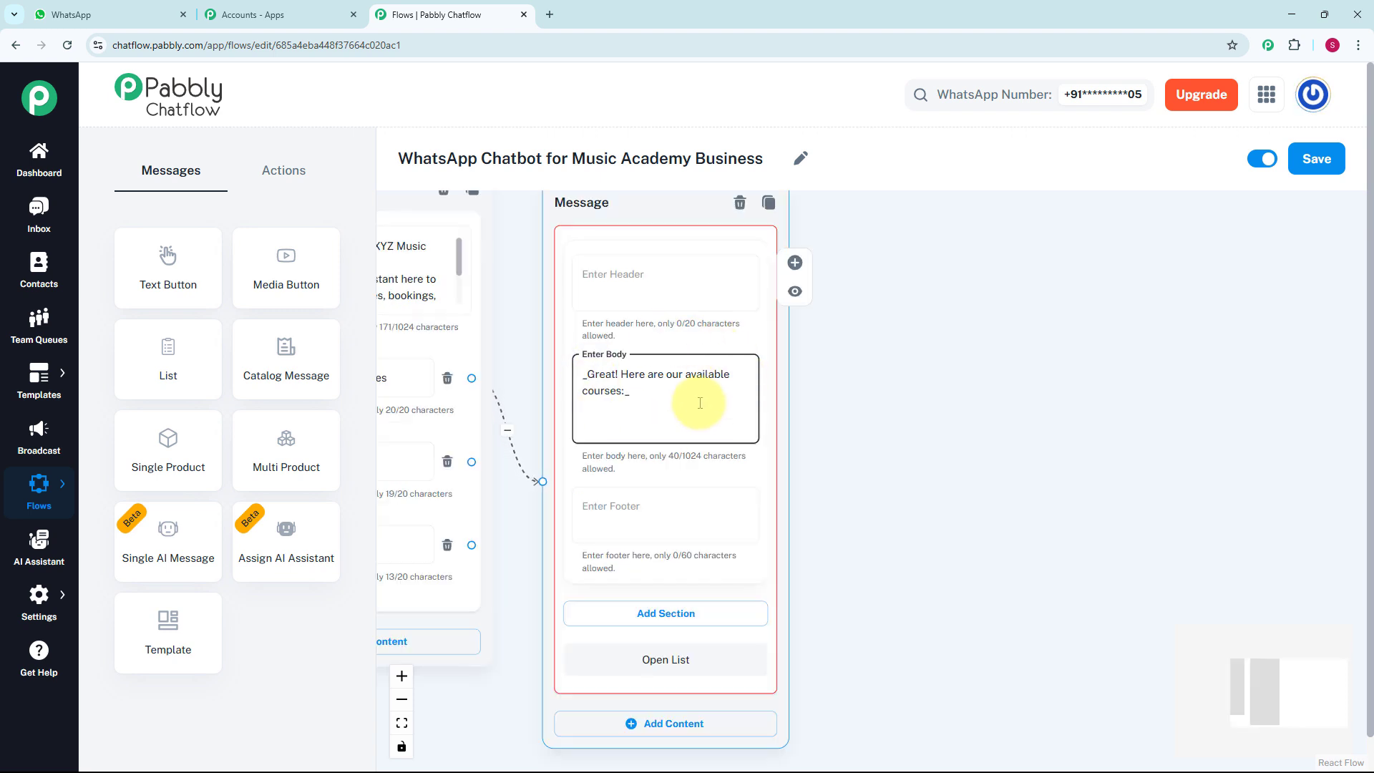
pyautogui.click(682, 617)
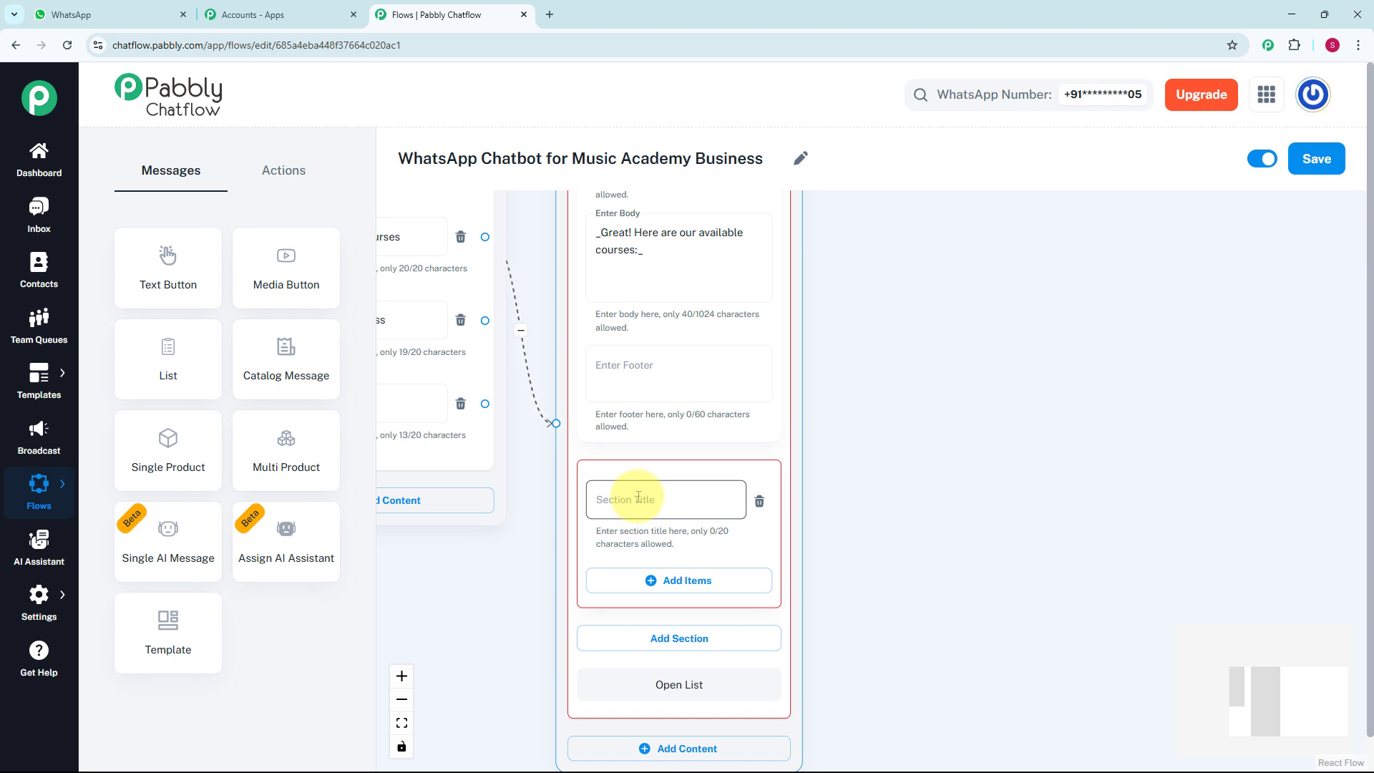
pyautogui.click(638, 497)
pyautogui.write('Courses')
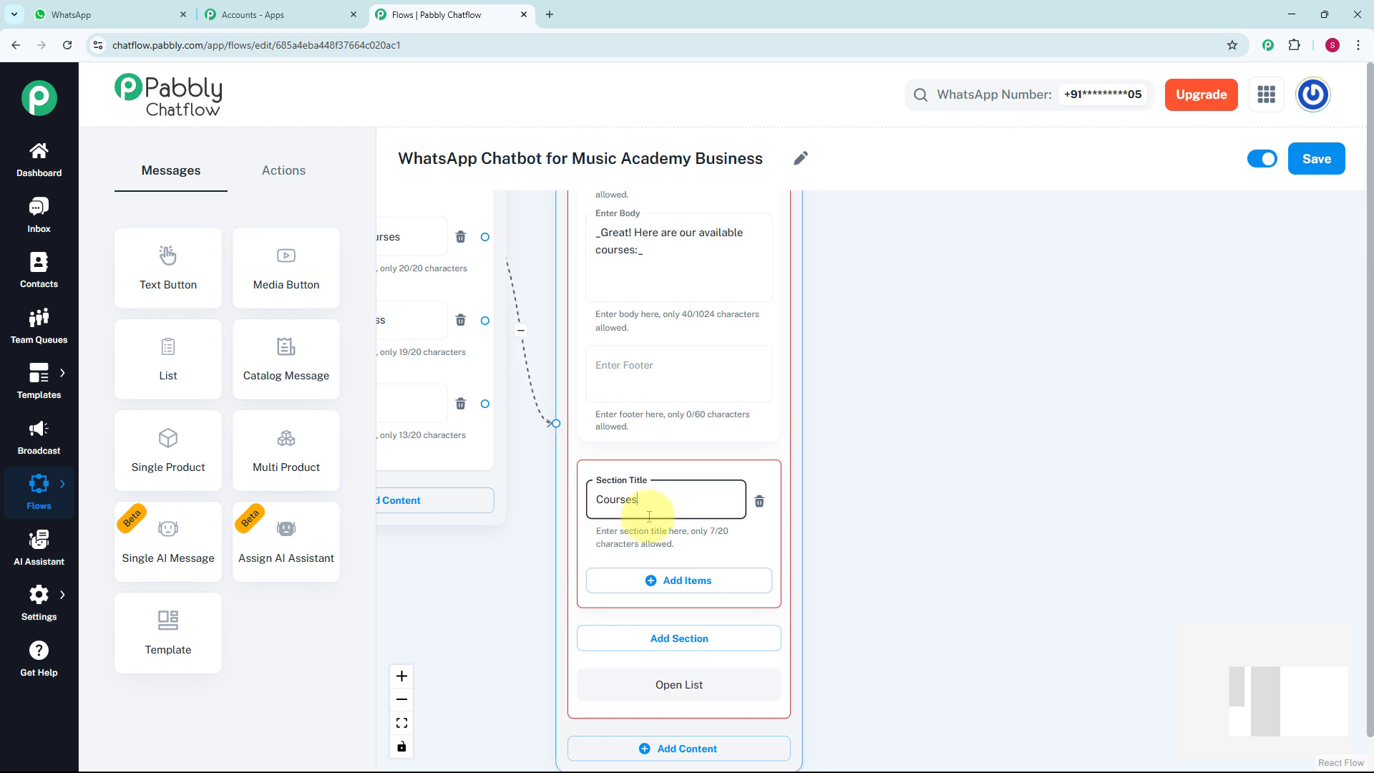
# Add three items to the Courses section, titled "🎹 Piano / Keyboard", "🎸 Guitar" and "🥁 Drums", each with its emoji
pyautogui.click(652, 581)
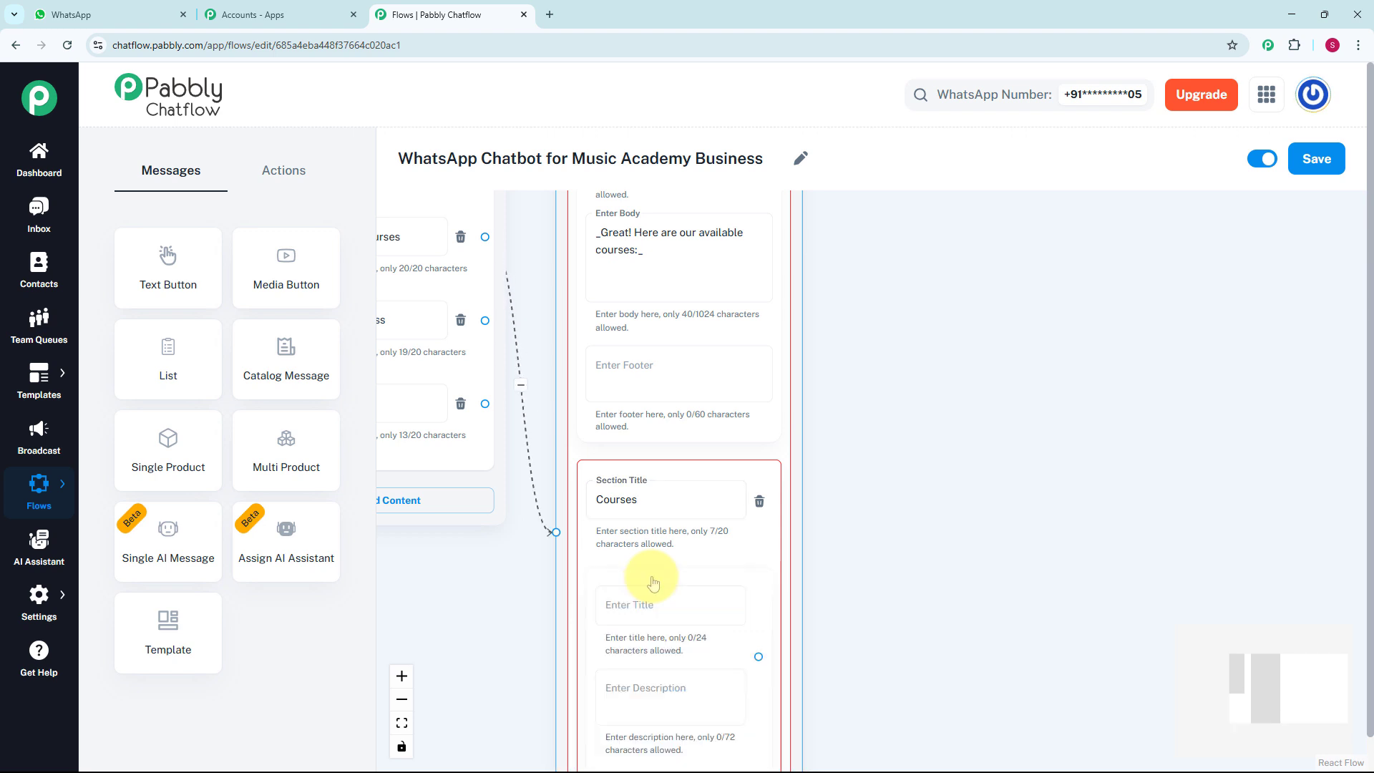
pyautogui.scroll(-3, 630, 450)
pyautogui.scroll(1, 670, 455)
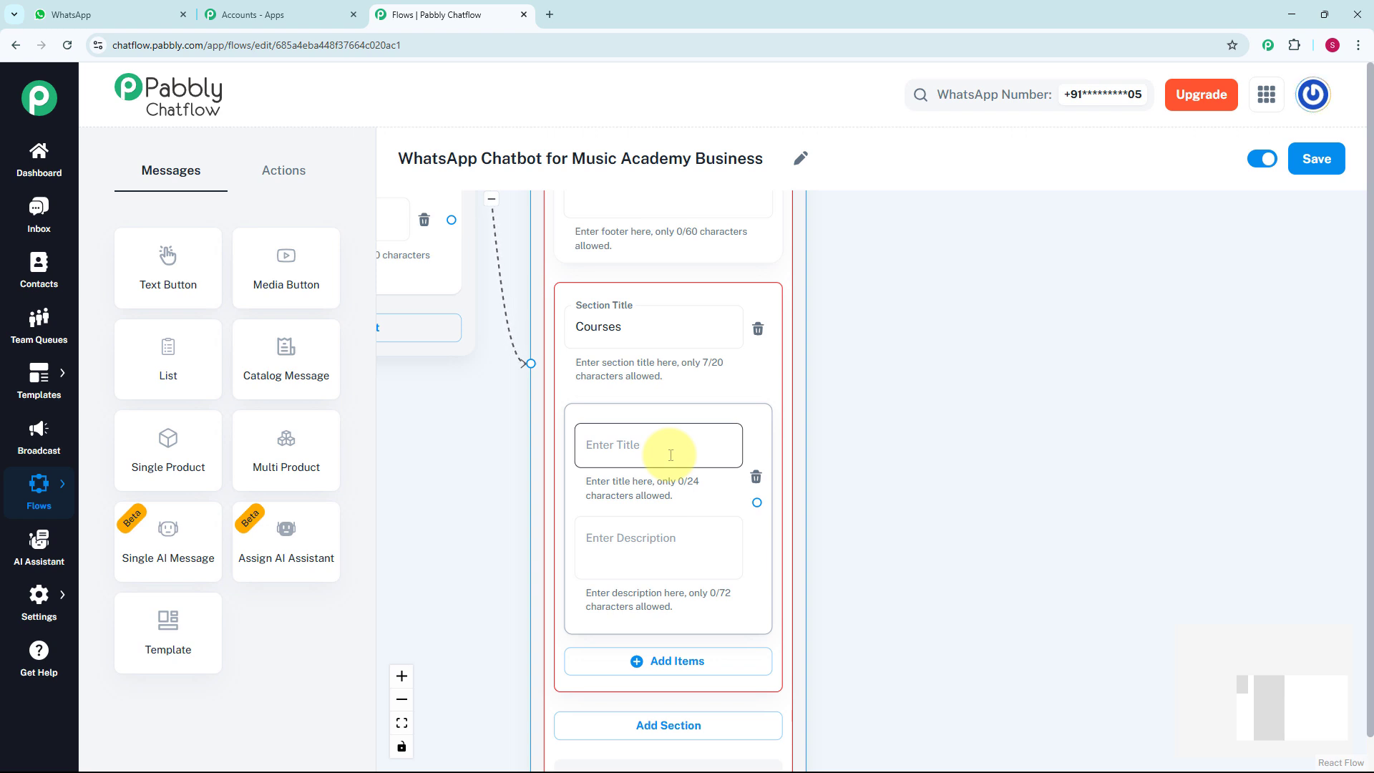
pyautogui.click(670, 455)
pyautogui.write('🎹 Piano / Keyboard')
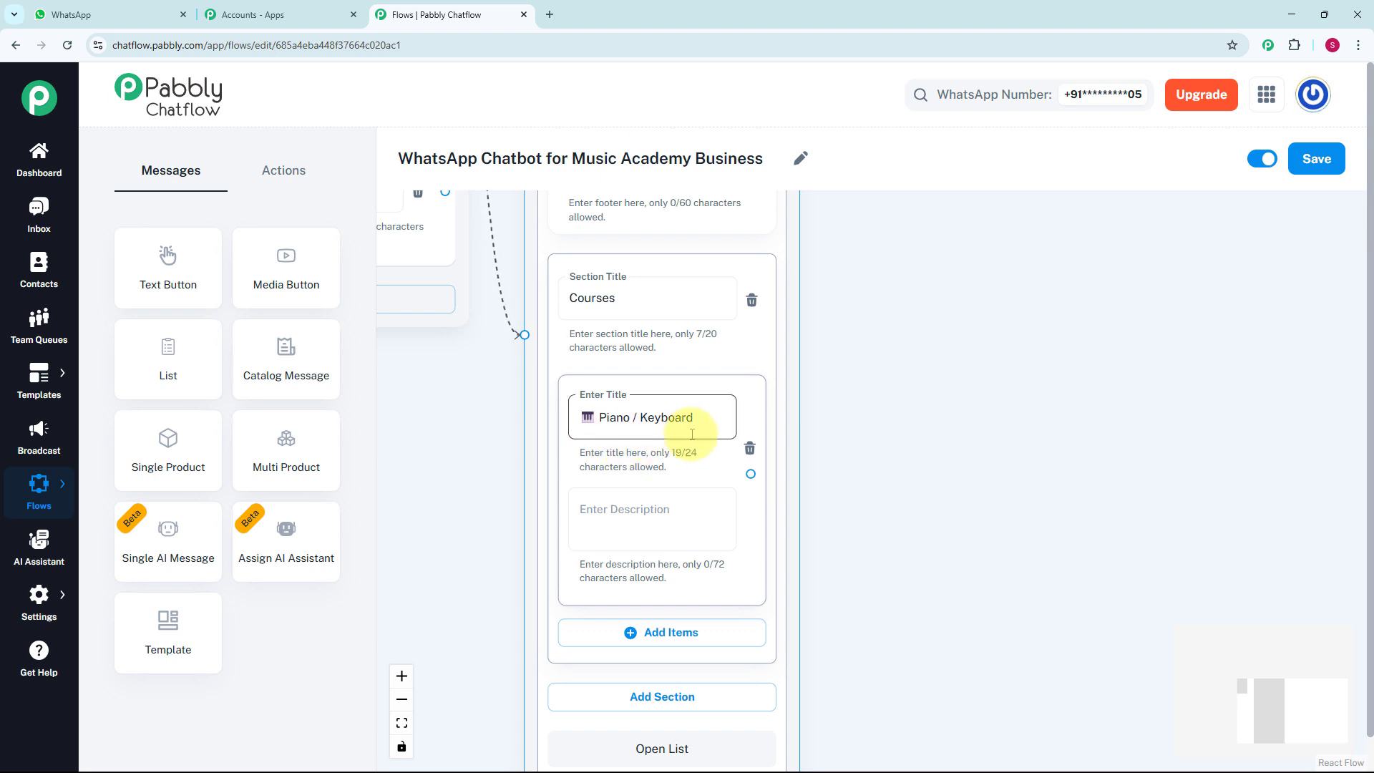
pyautogui.scroll(-3, 692, 433)
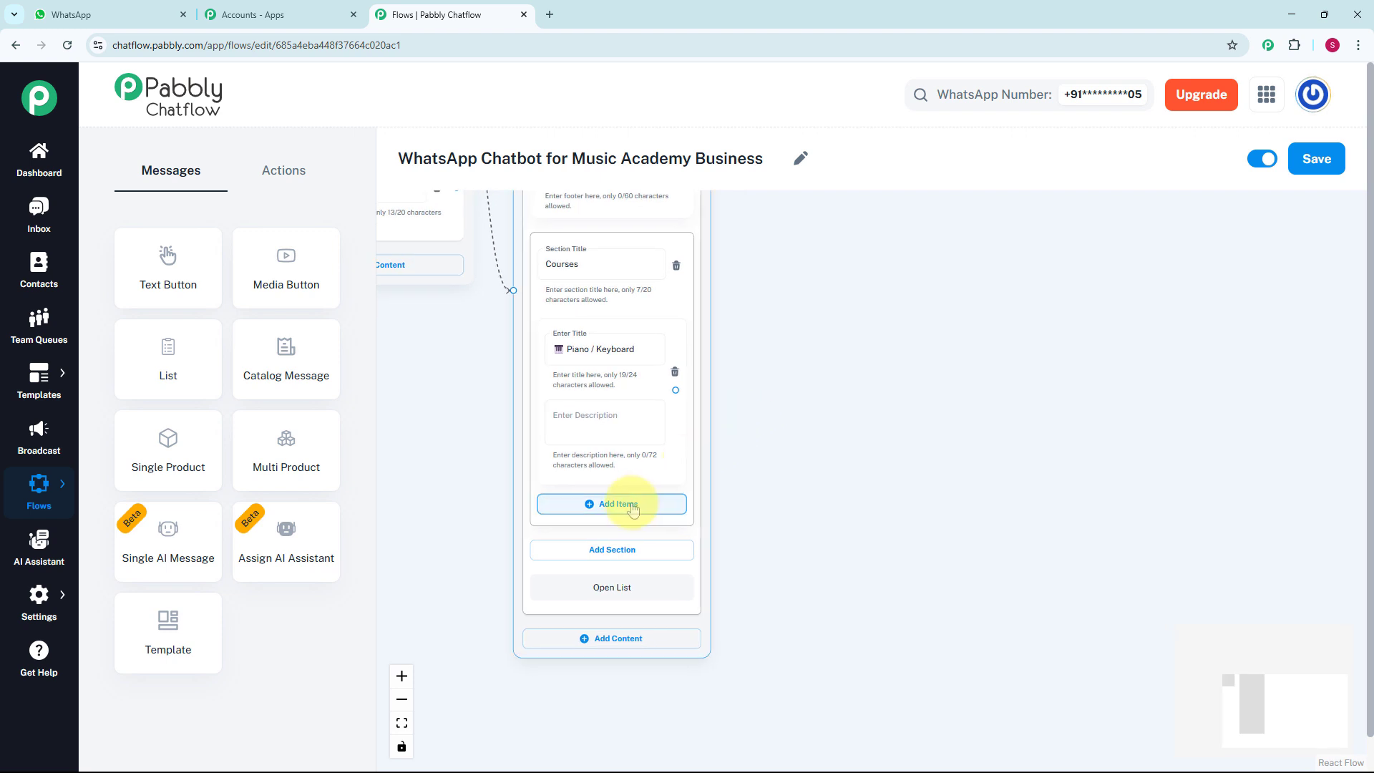
pyautogui.click(613, 498)
pyautogui.click(609, 529)
pyautogui.scroll(1, 609, 529)
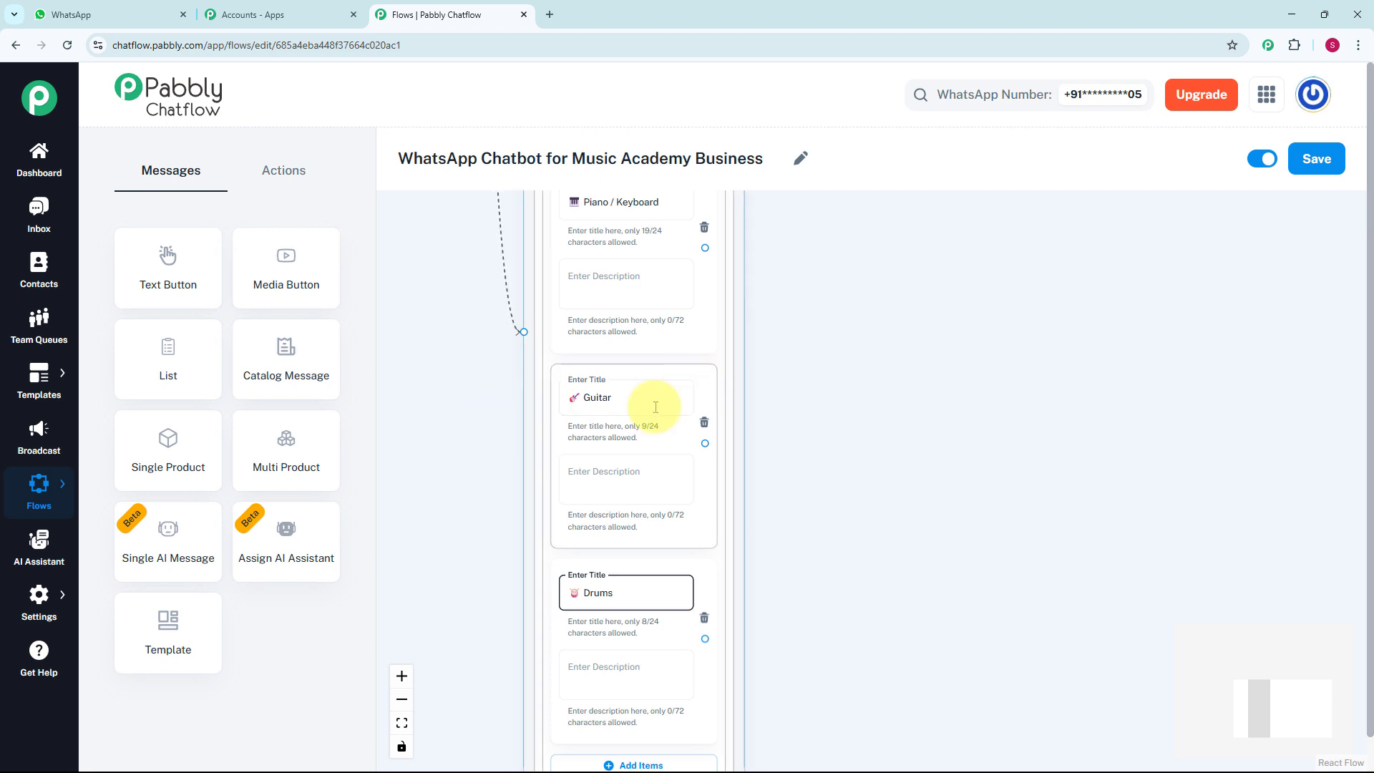
pyautogui.click(593, 498)
pyautogui.scroll(-3, 594, 497)
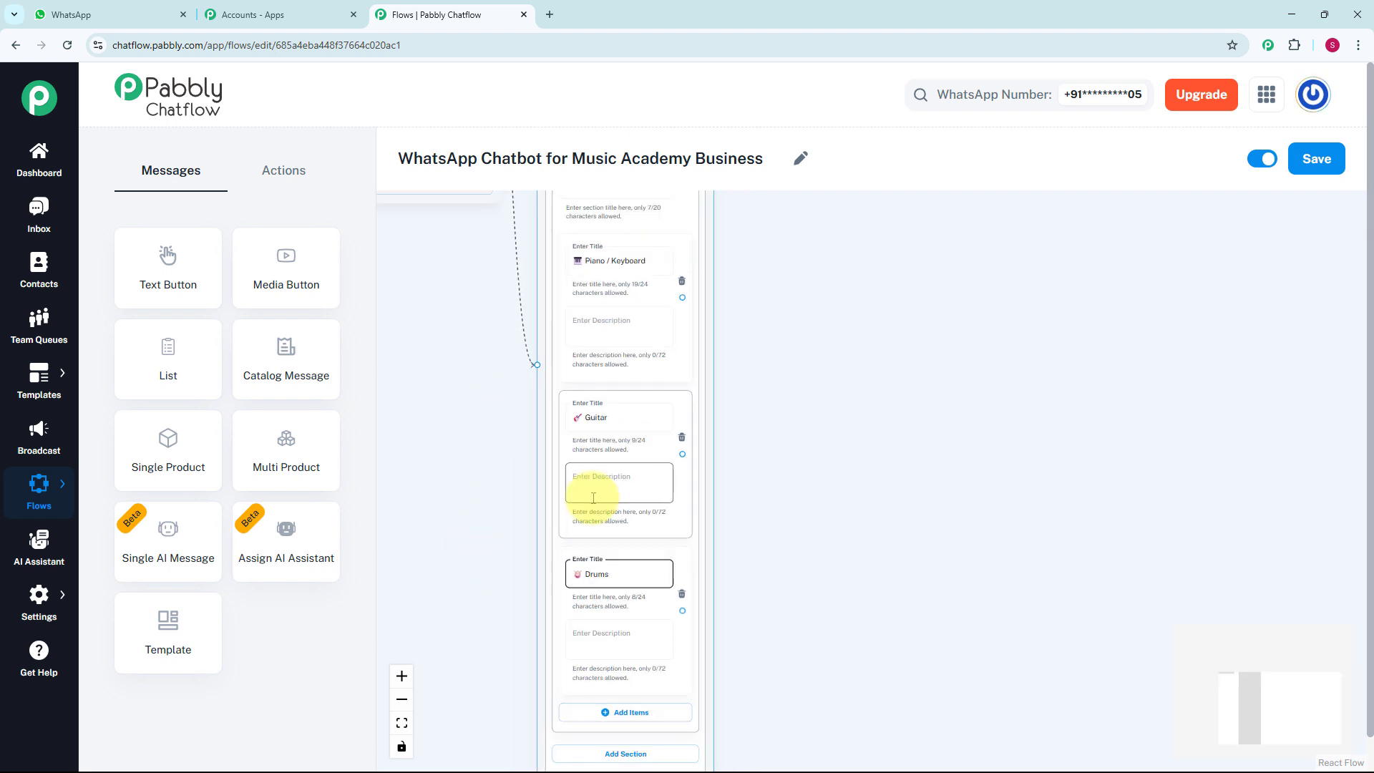
# Connect a Text + Button message to the Piano / Keyboard item and enter the course details beginning "🎹 *Piano / Keyboard*" and "Beginner to Advanced Levels"
pyautogui.moveTo(786, 305); pyautogui.dragTo(719, 429)
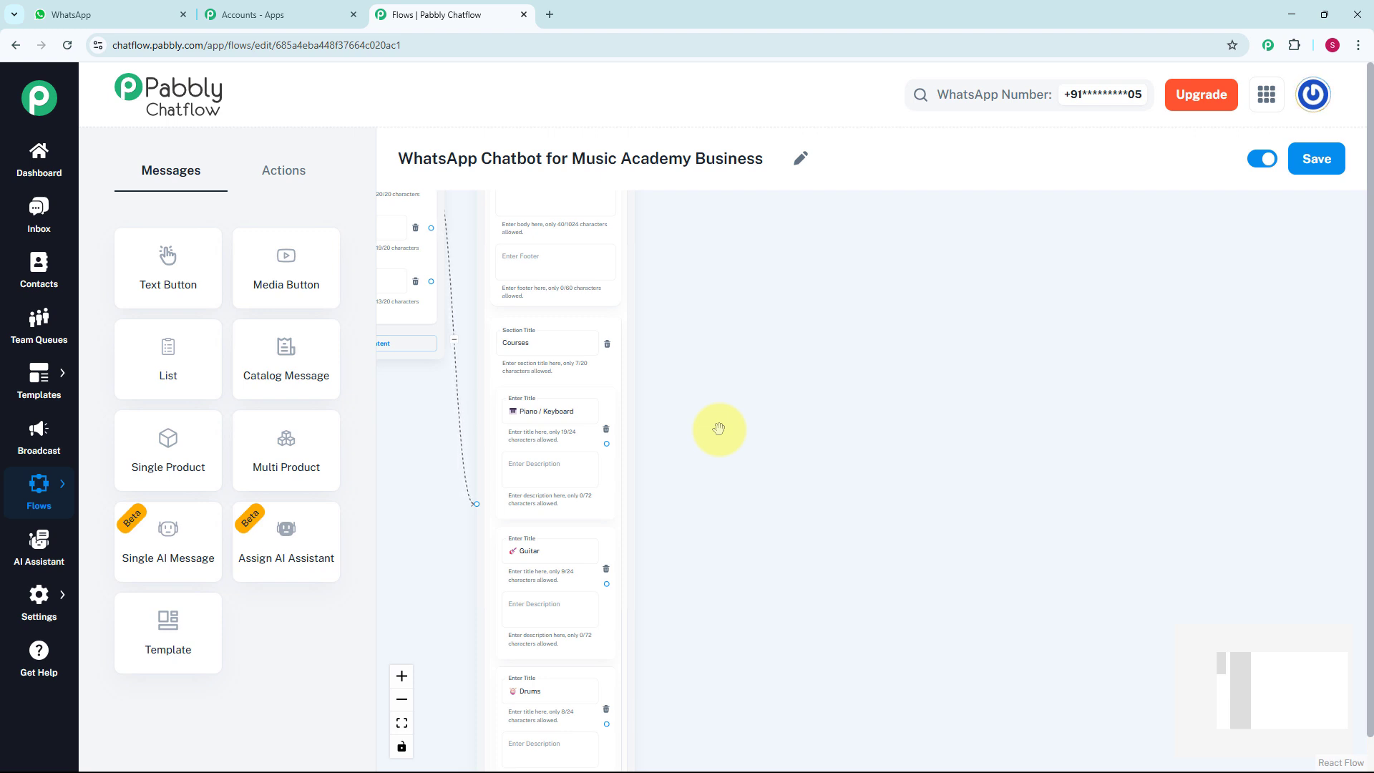
pyautogui.scroll(2, 719, 429)
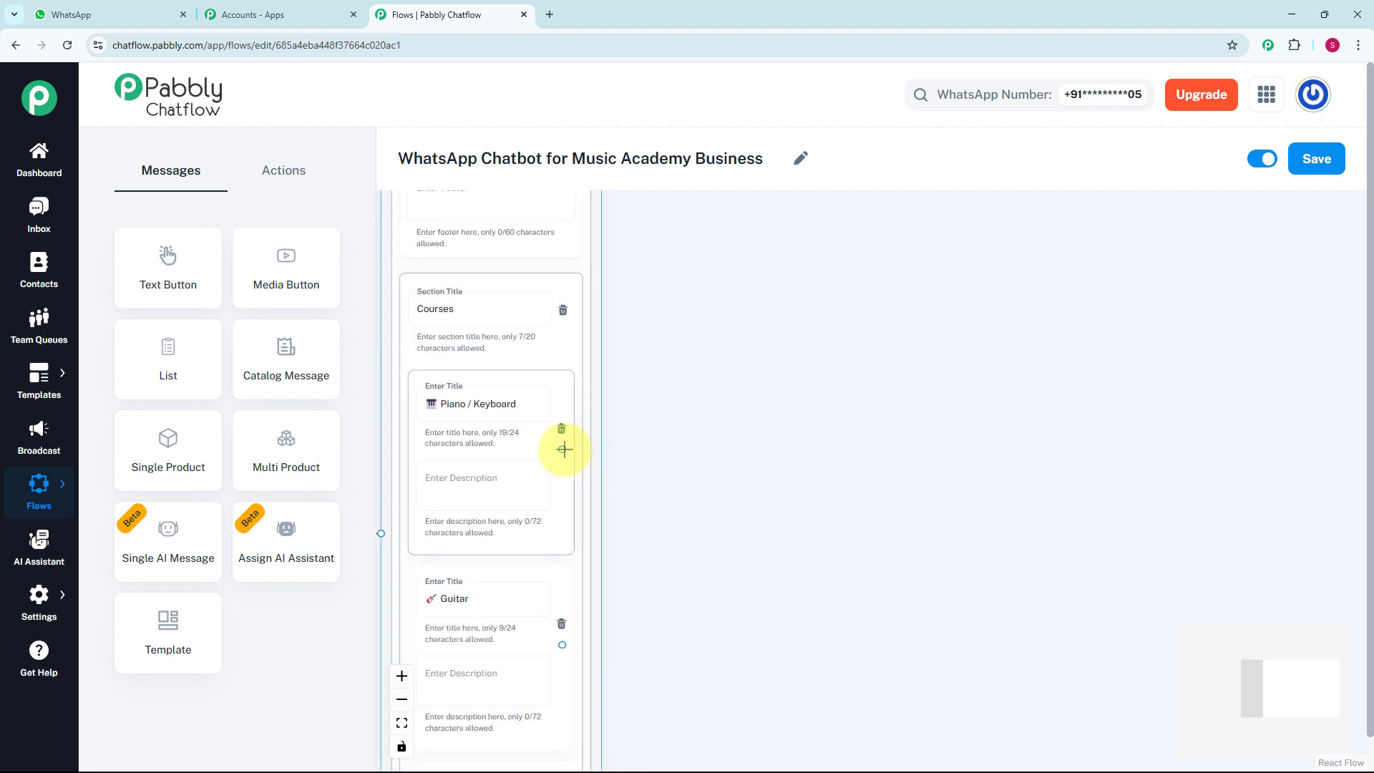
pyautogui.moveTo(563, 449); pyautogui.dragTo(674, 362)
pyautogui.click(679, 395)
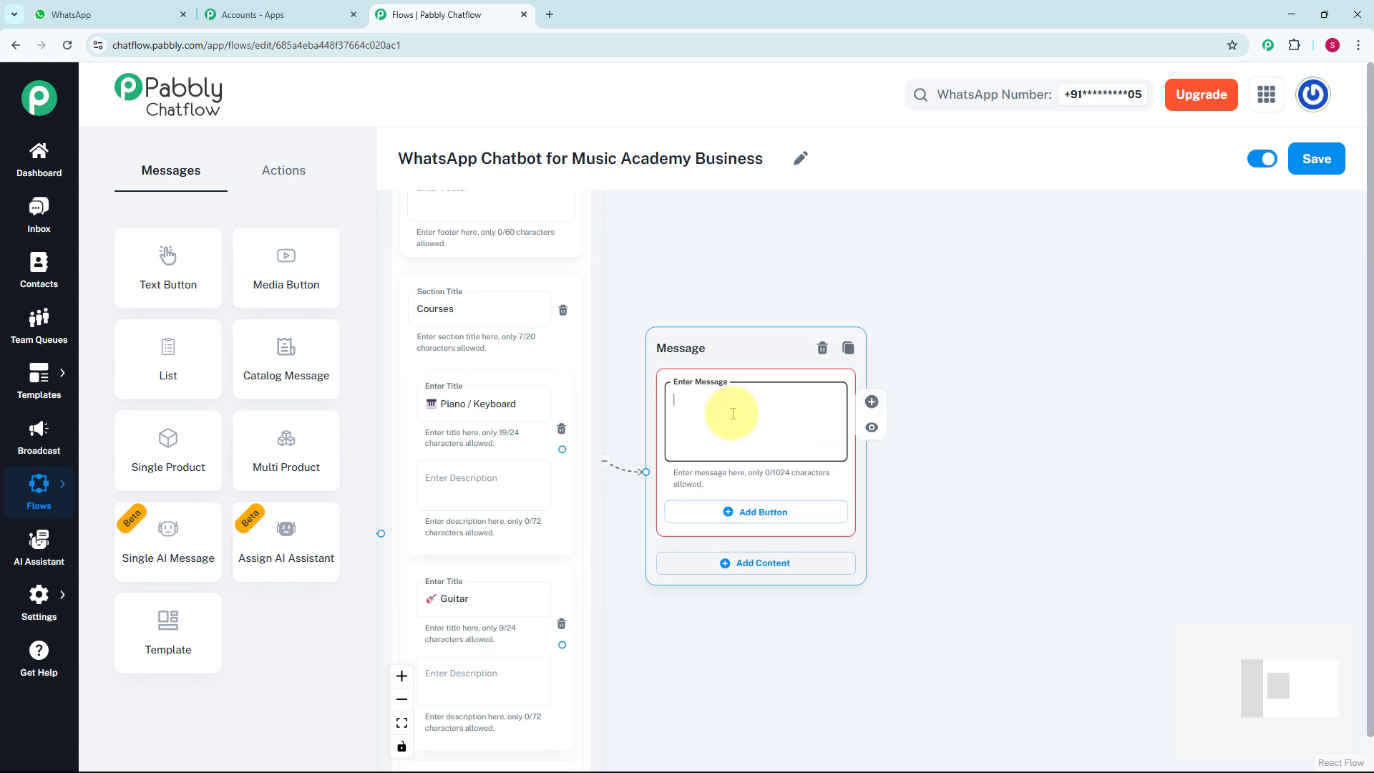
pyautogui.hotkey('ctrl', 'v')
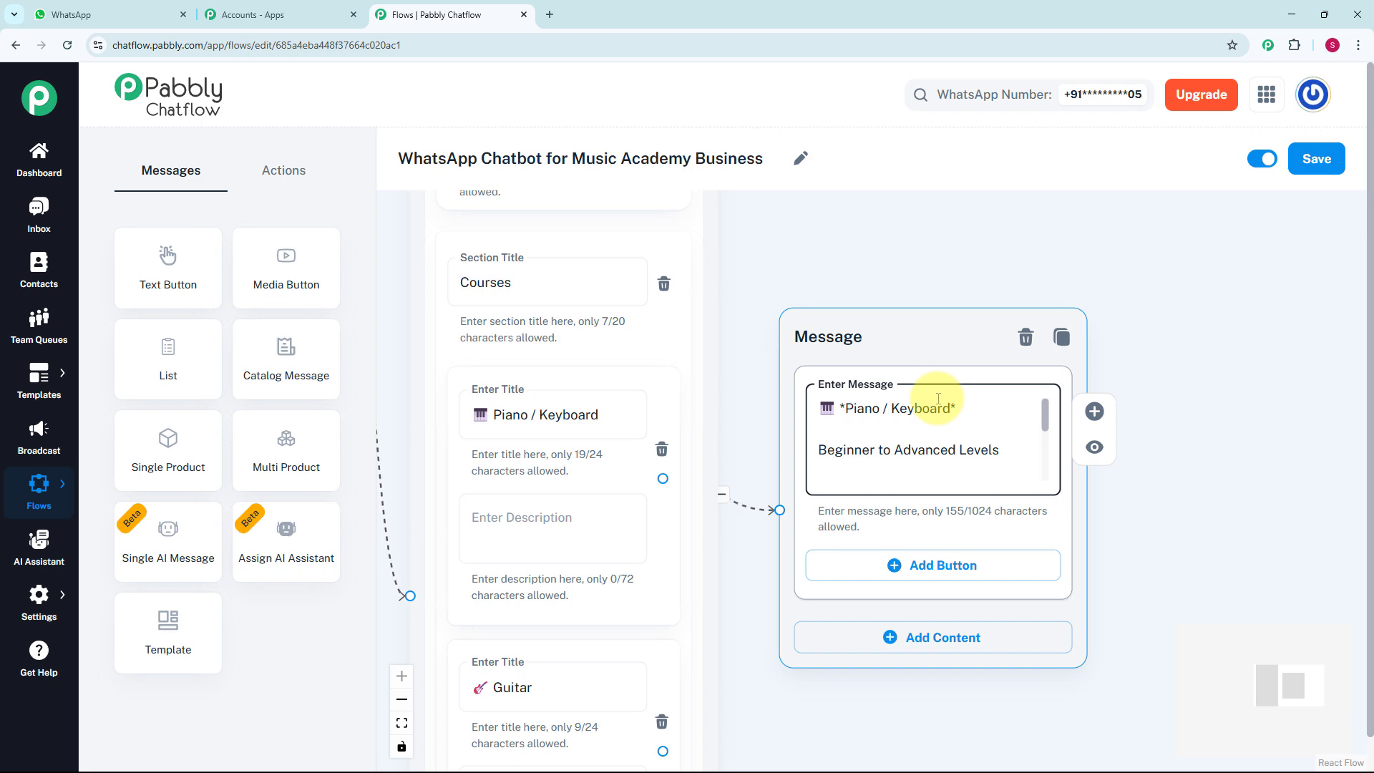
# Add an Ask Question action to the flow and place it beside the welcome message, below the course list
pyautogui.scroll(-3, 938, 398)
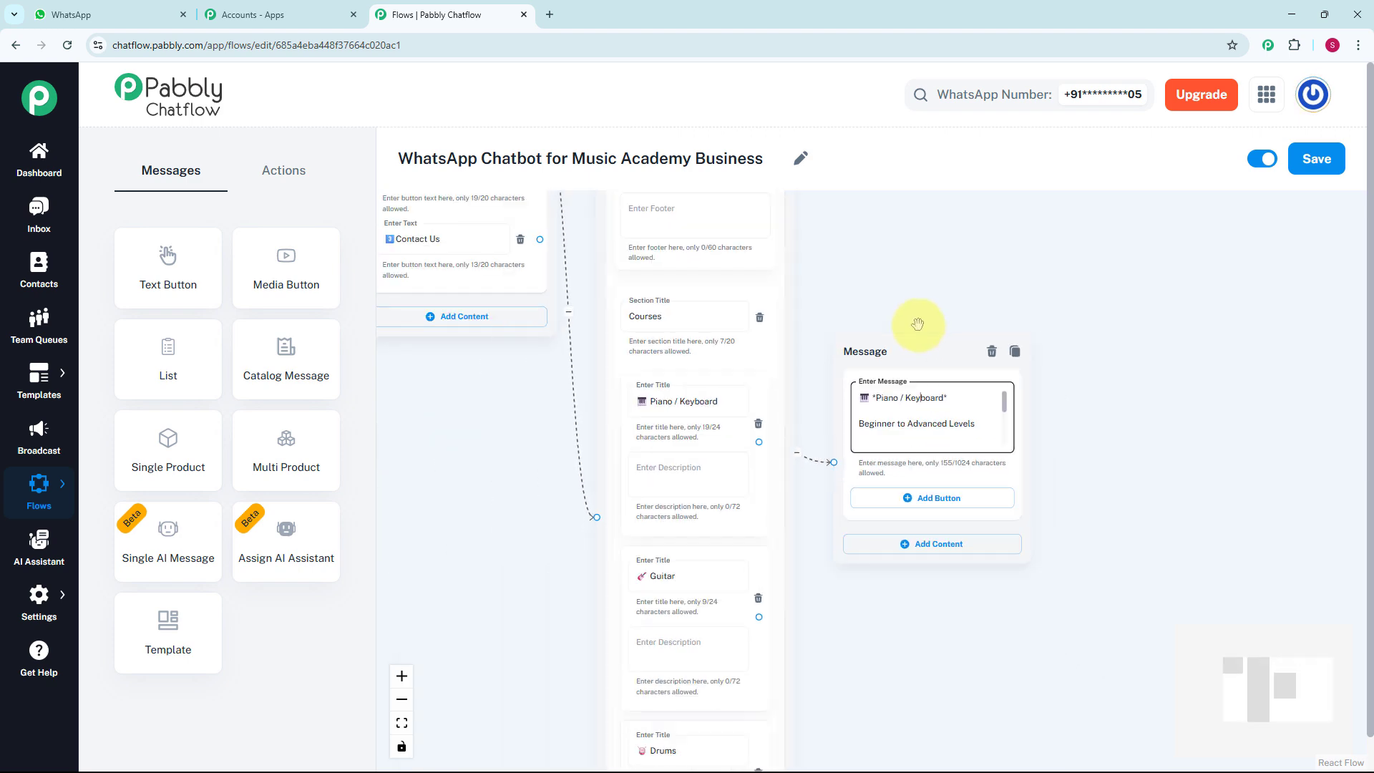
pyautogui.scroll(-2, 917, 324)
pyautogui.moveTo(916, 323); pyautogui.dragTo(838, 506)
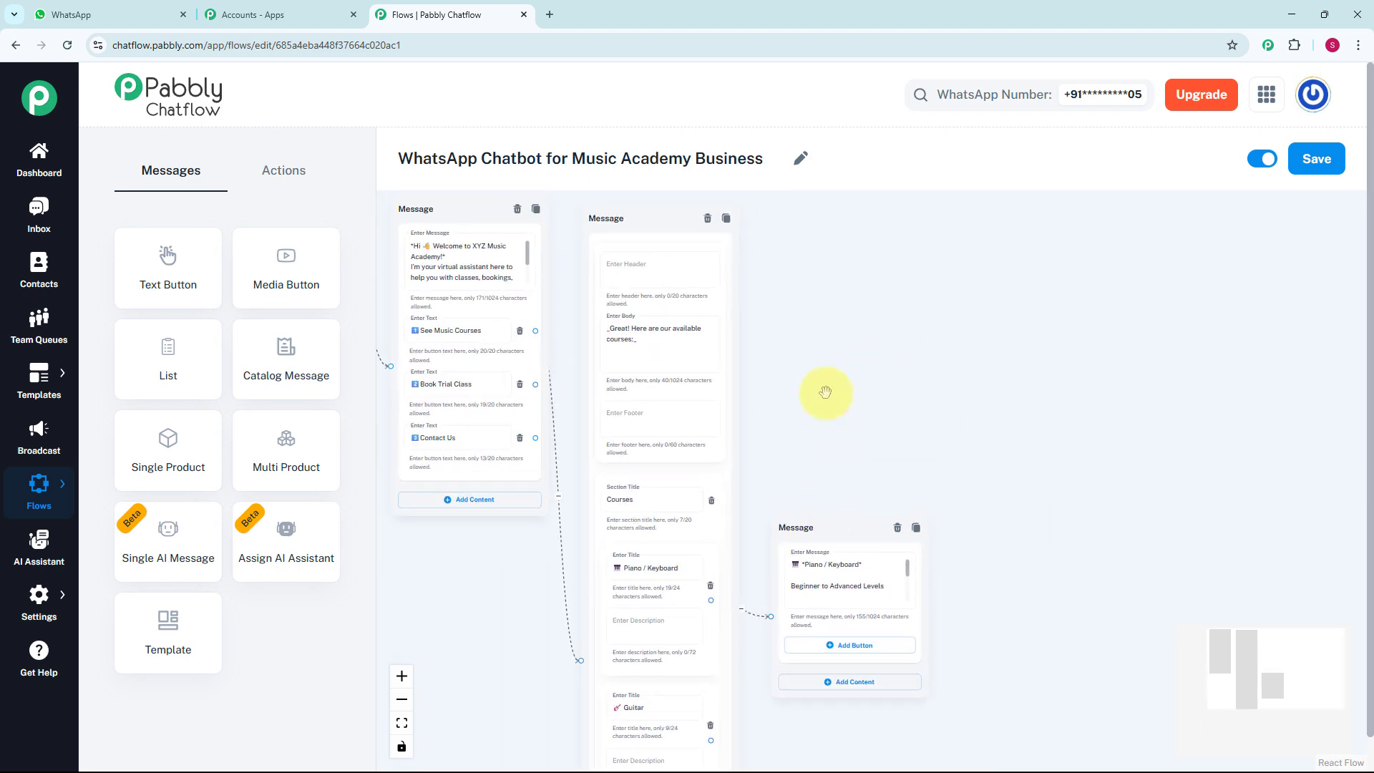
pyautogui.moveTo(802, 443); pyautogui.dragTo(890, 468)
pyautogui.scroll(2, 615, 412)
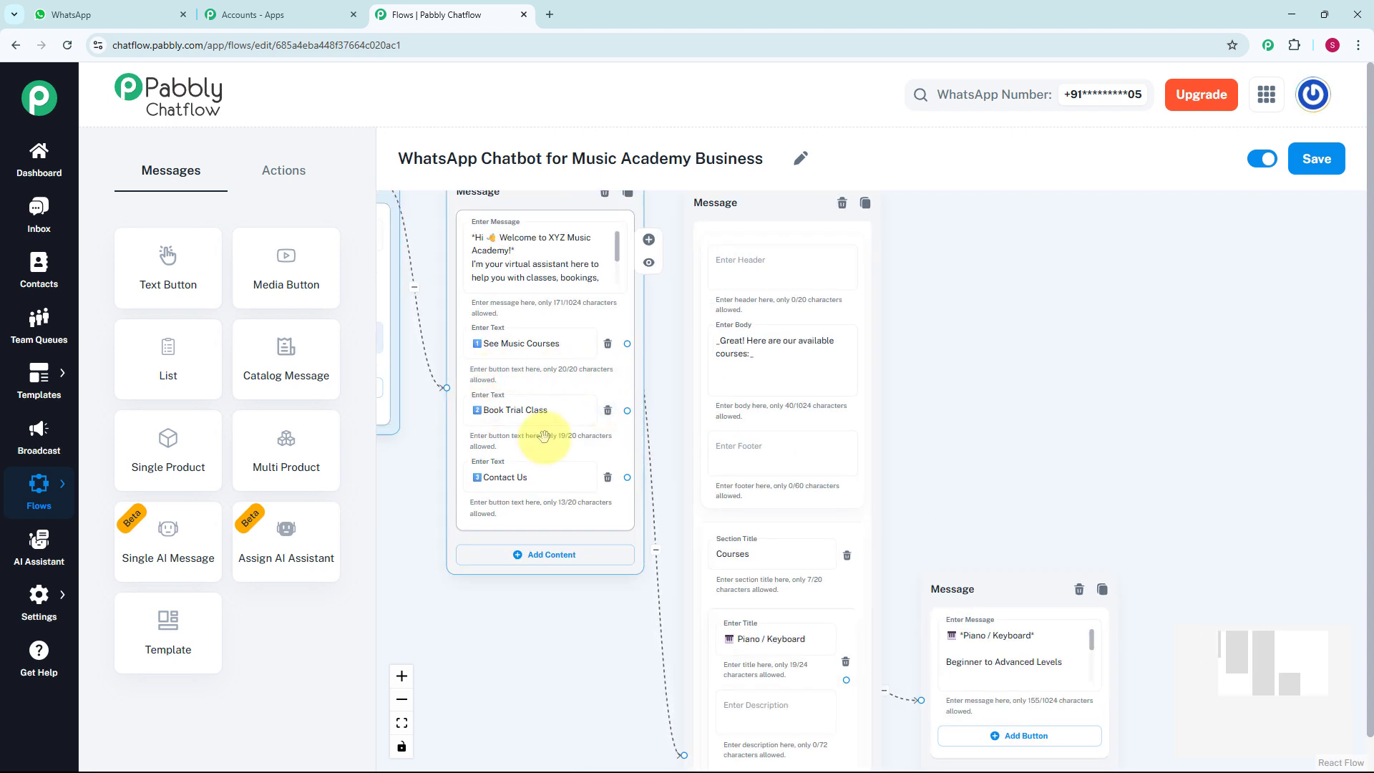
pyautogui.click(283, 170)
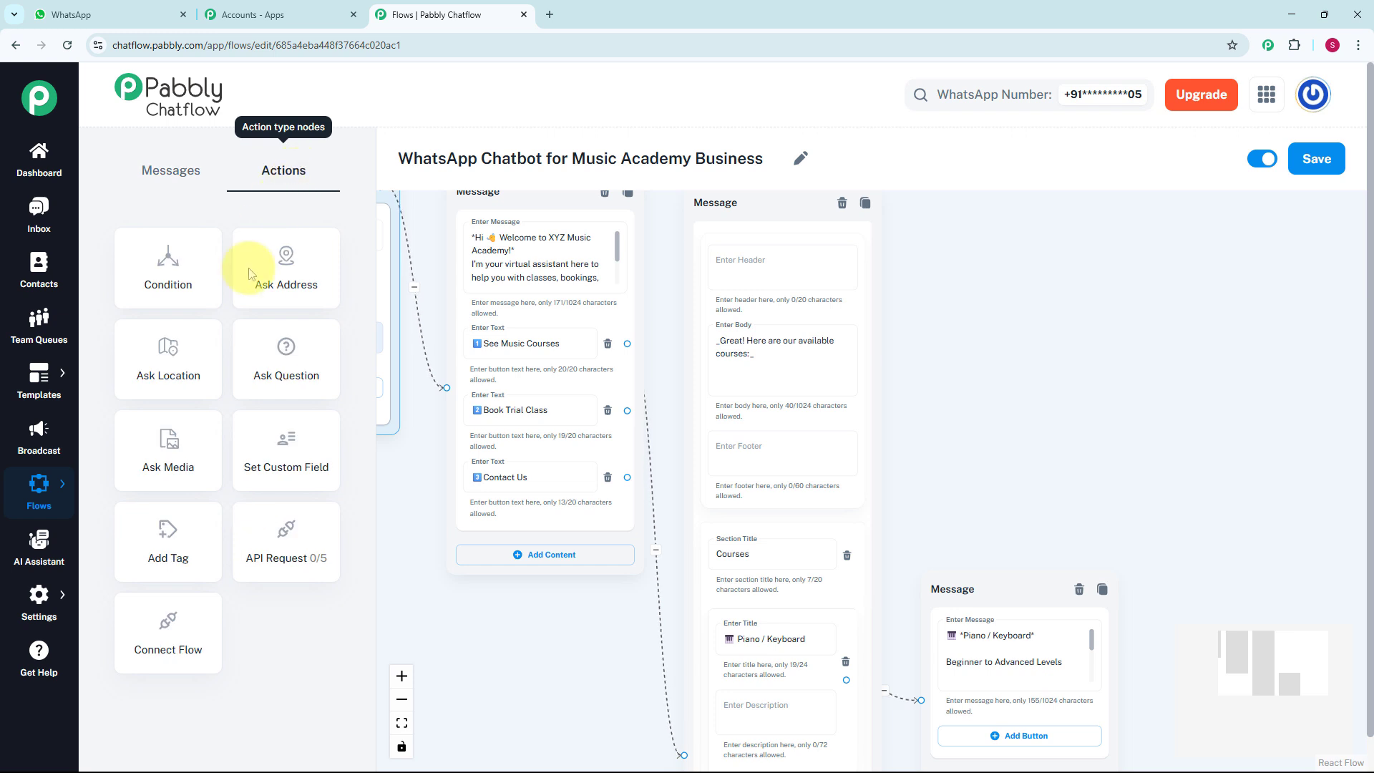
pyautogui.click(287, 362)
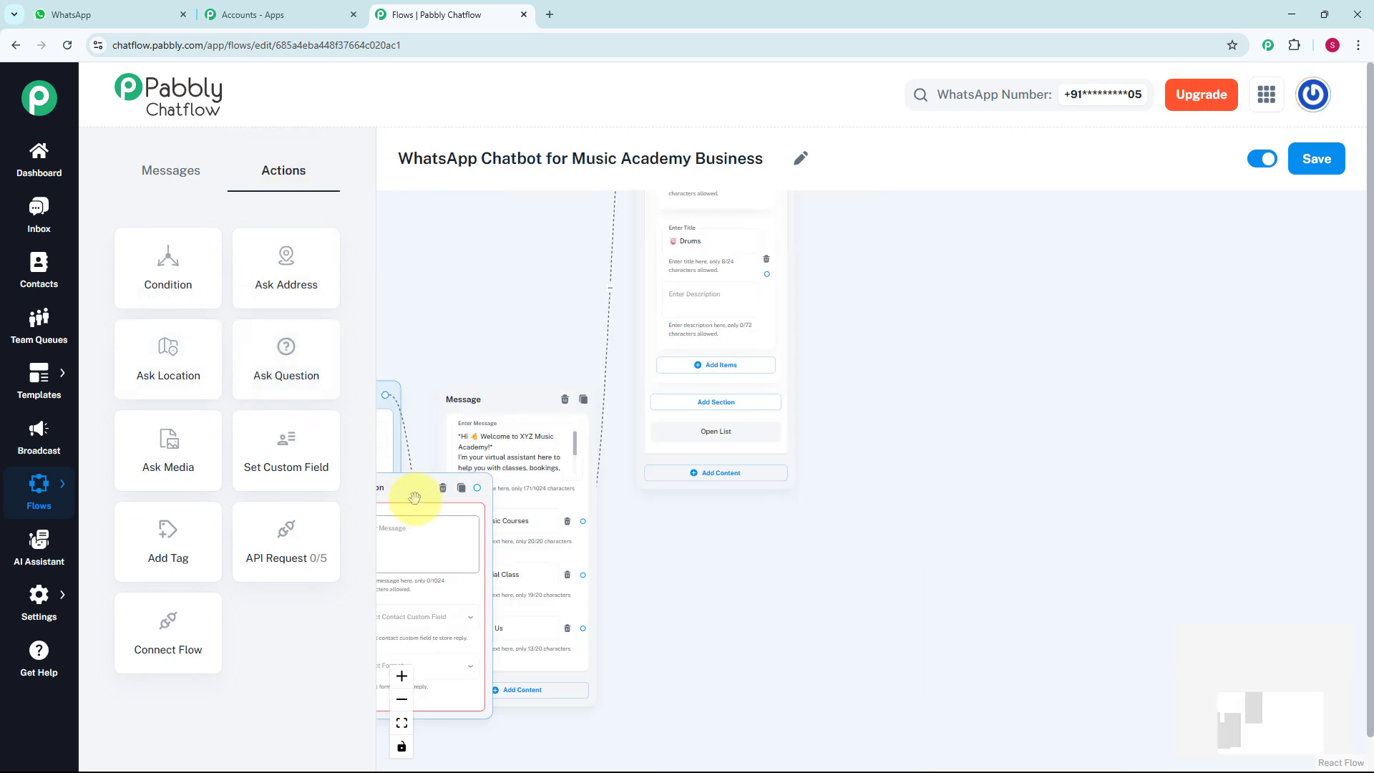
pyautogui.moveTo(404, 494); pyautogui.dragTo(712, 530)
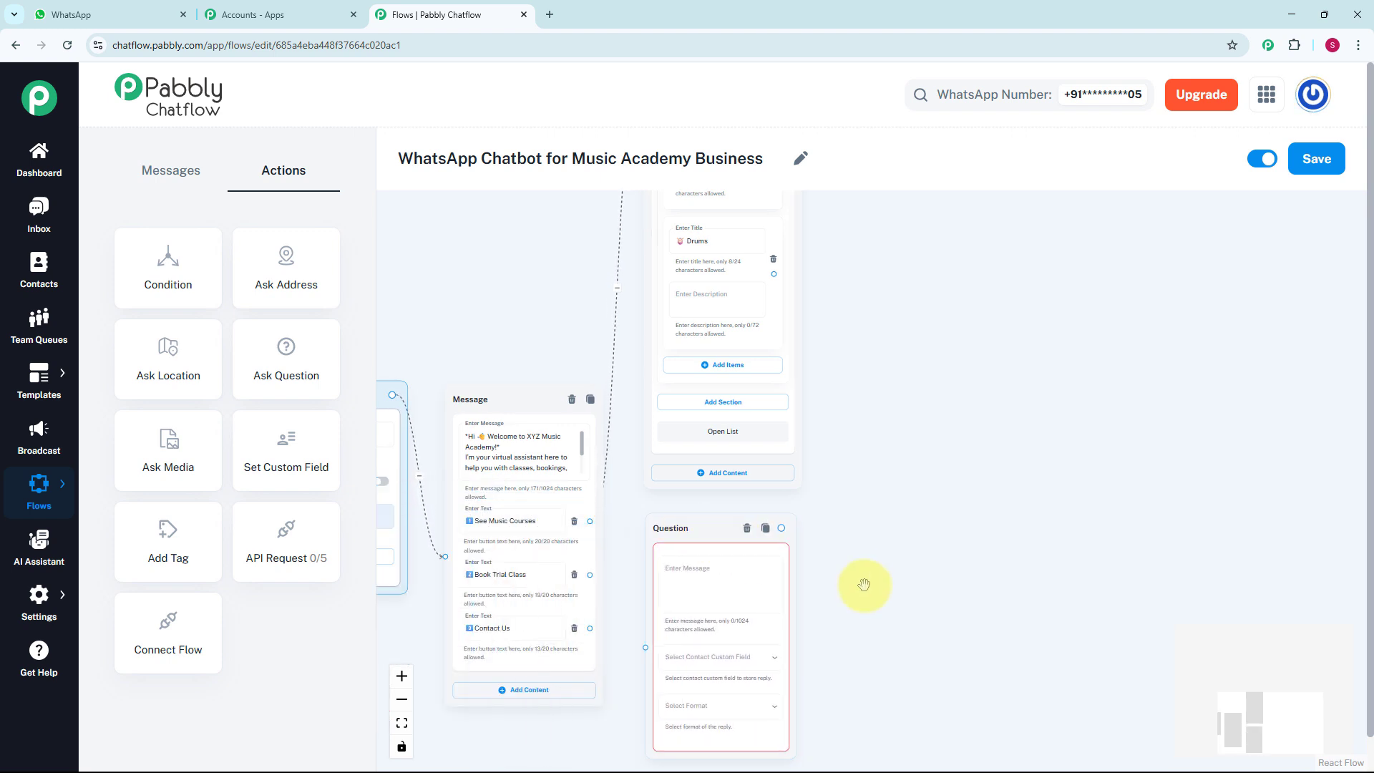
pyautogui.moveTo(868, 582); pyautogui.dragTo(851, 393)
pyautogui.scroll(3, 856, 431)
pyautogui.moveTo(843, 444); pyautogui.dragTo(943, 442)
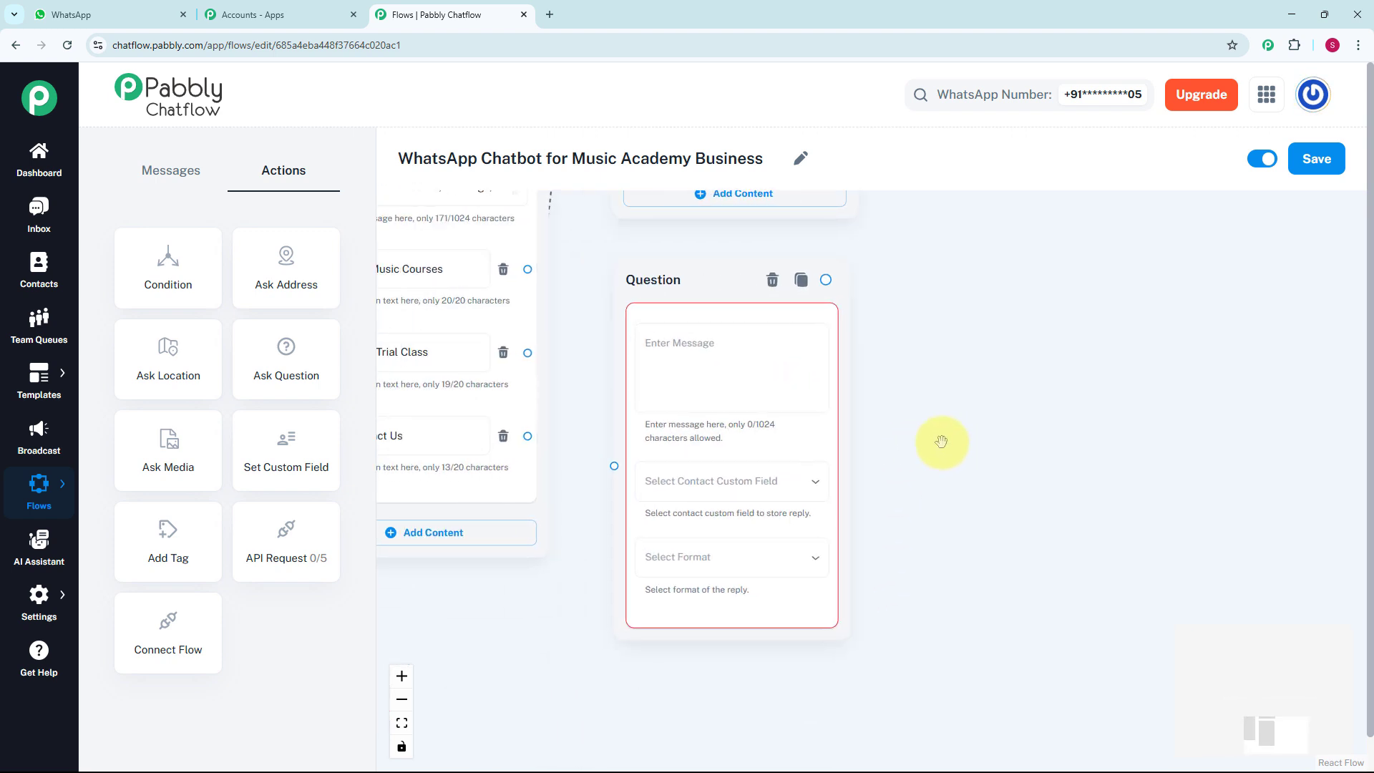
# Connect the Book Trial Class button to the question and enter the message inviting a taste of the music classes, ending with "*Full Name:*"
pyautogui.moveTo(527, 352); pyautogui.dragTo(612, 467)
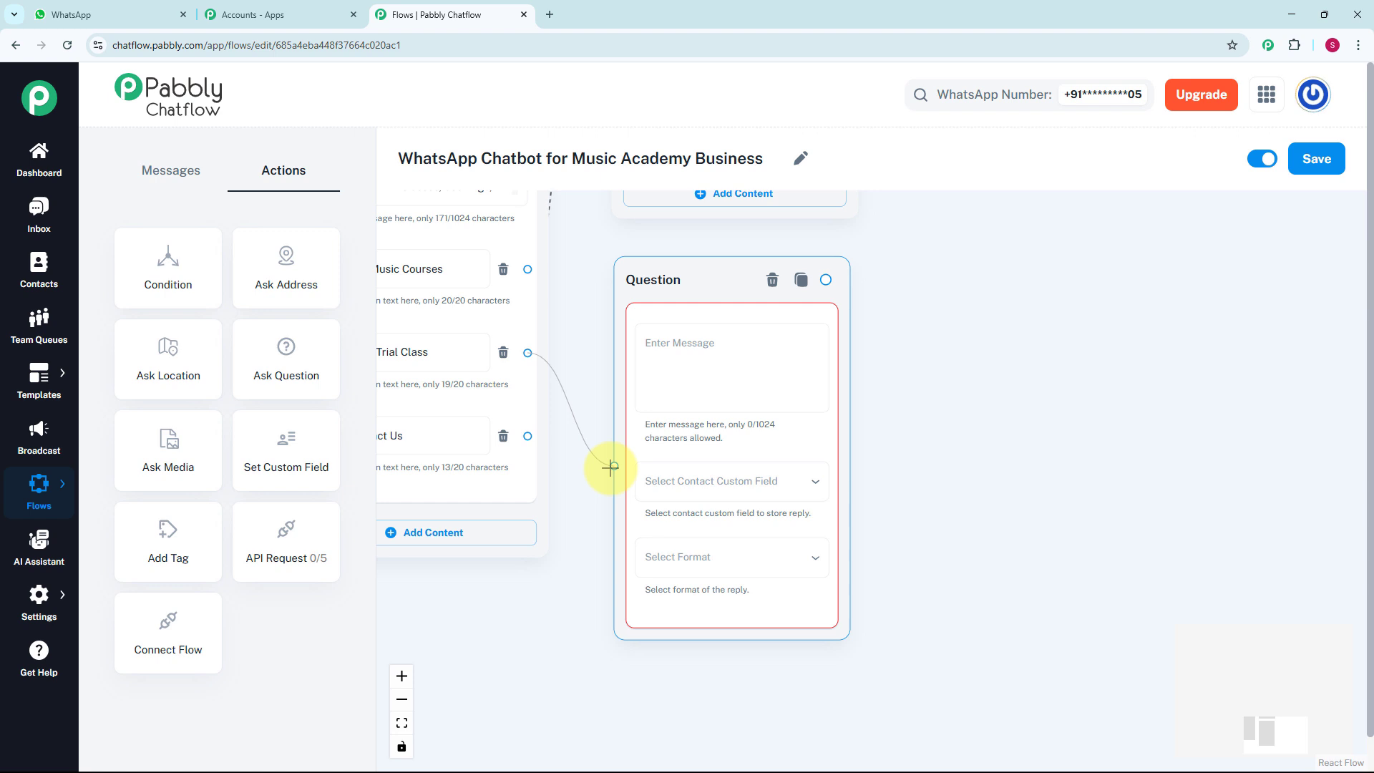
pyautogui.scroll(2, 745, 392)
pyautogui.click(746, 394)
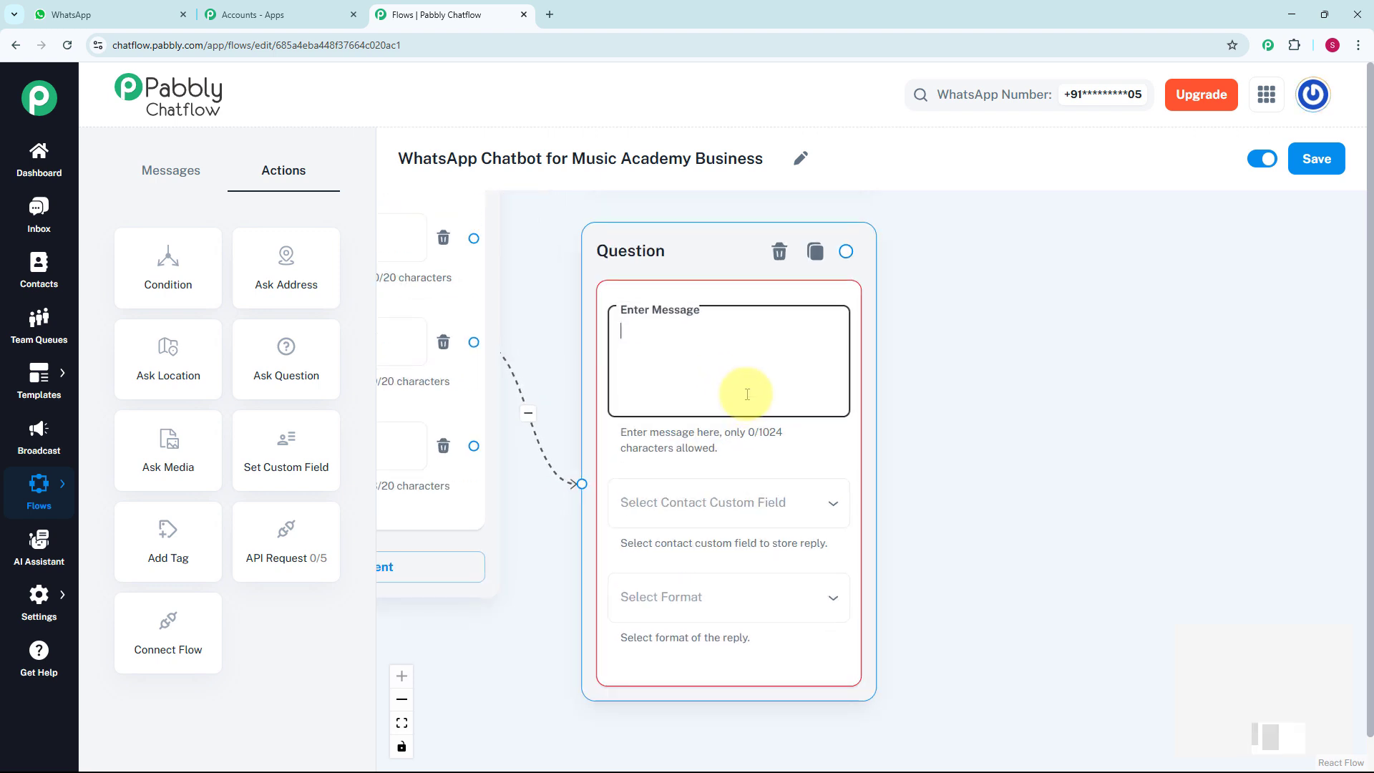
pyautogui.hotkey('ctrl', 'v')
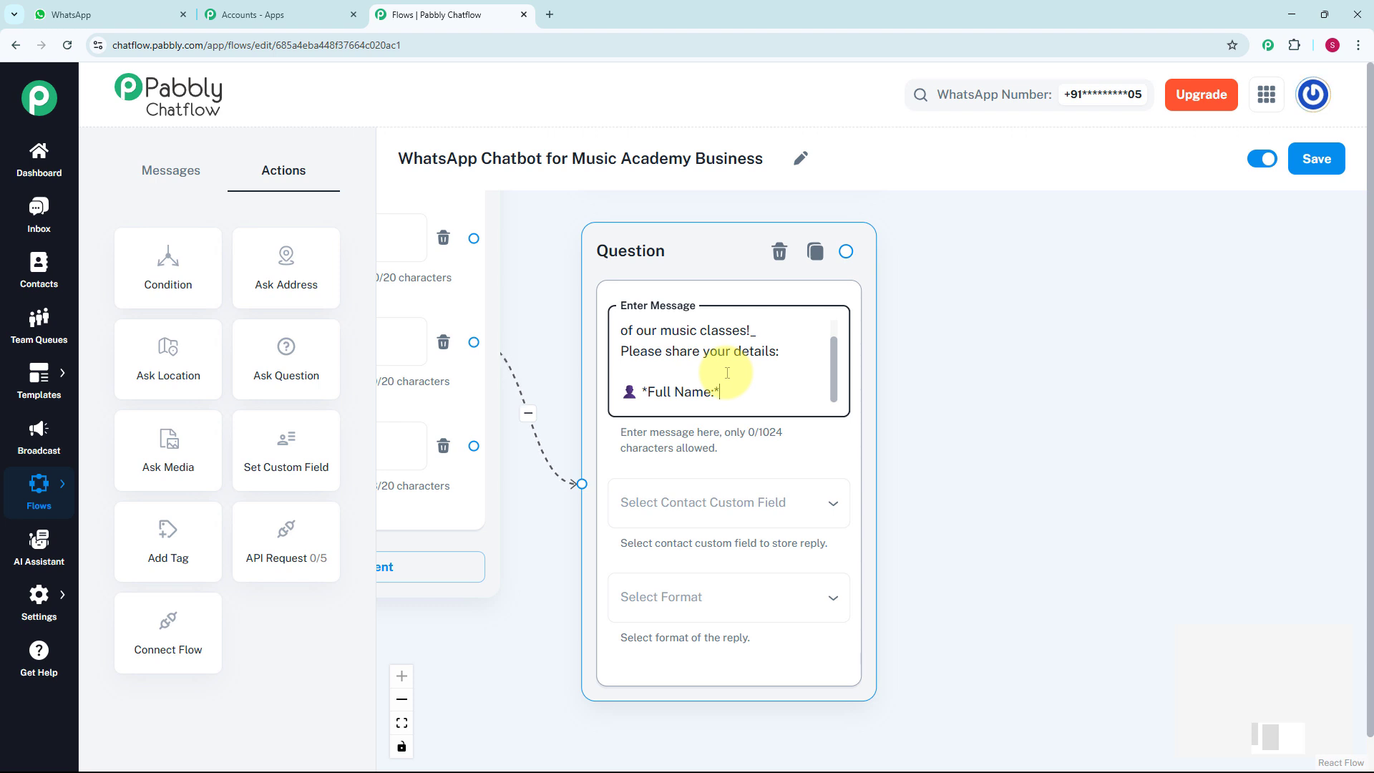
# Store the question's reply in the FullName contact custom field and set its reply format to Any
pyautogui.click(682, 508)
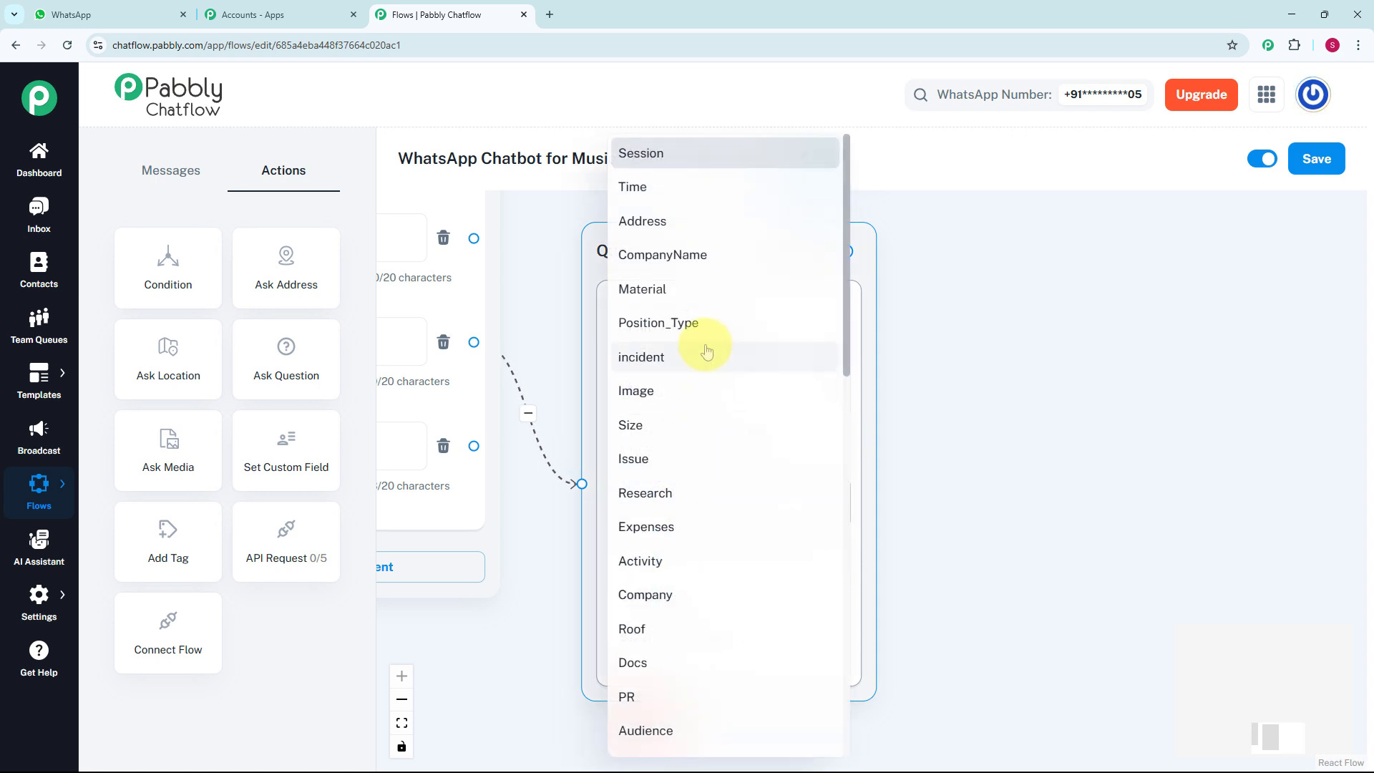
pyautogui.click(61, 602)
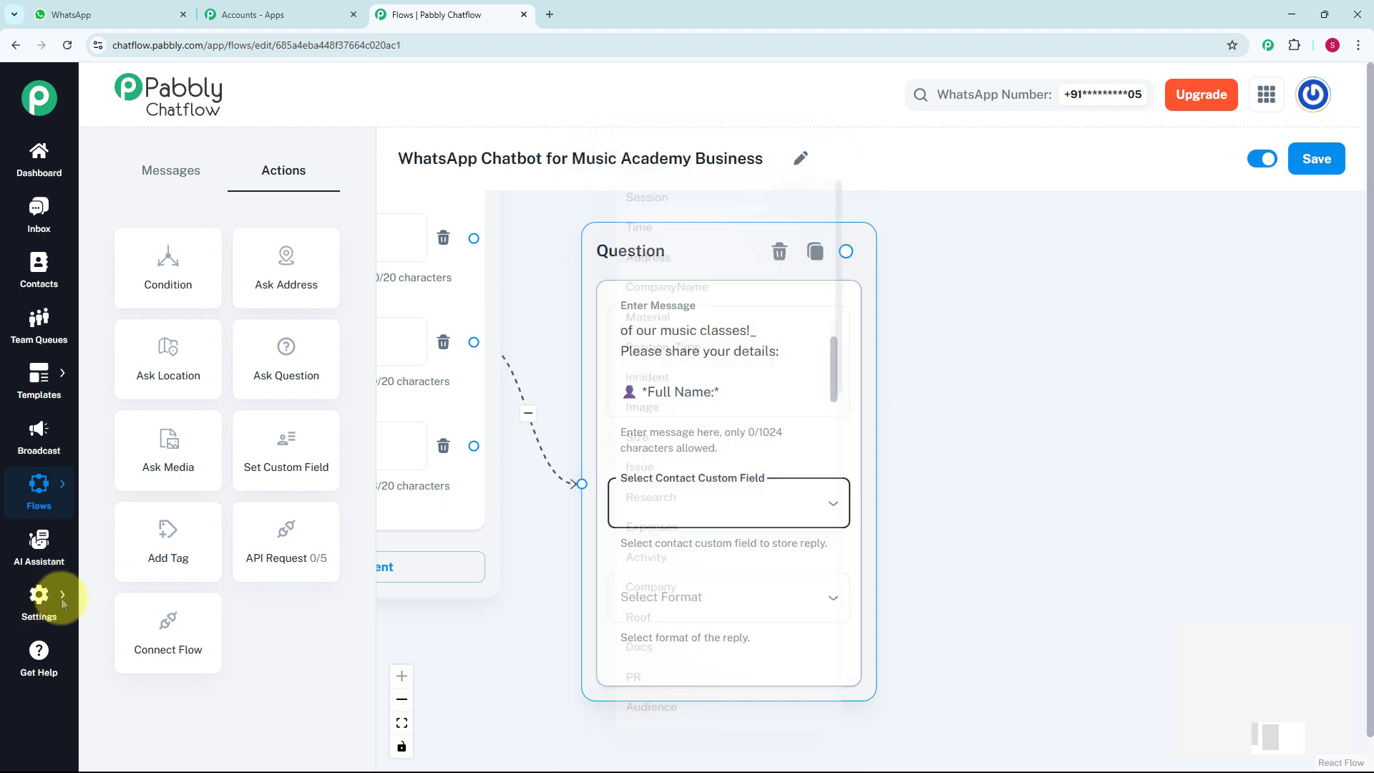
pyautogui.moveTo(61, 602)
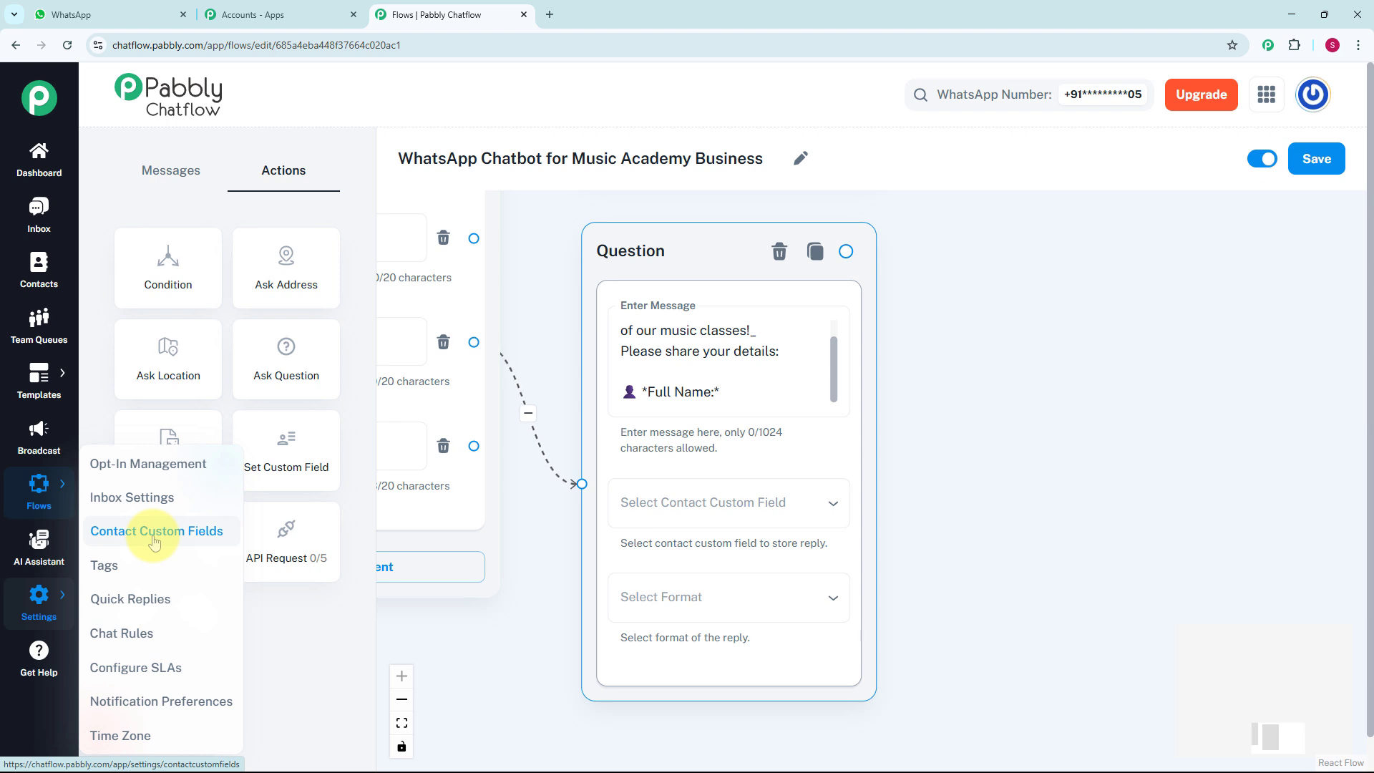
pyautogui.click(663, 506)
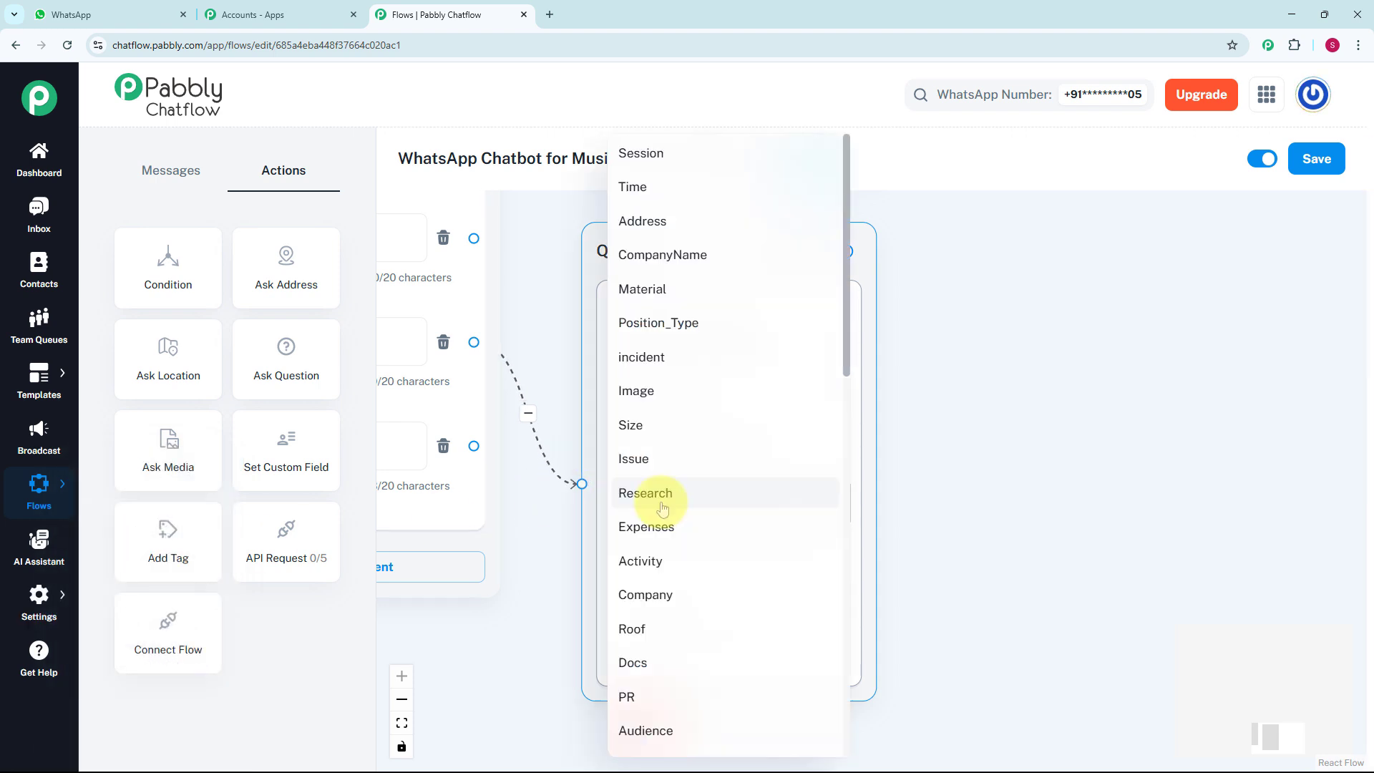
pyautogui.scroll(-8, 663, 508)
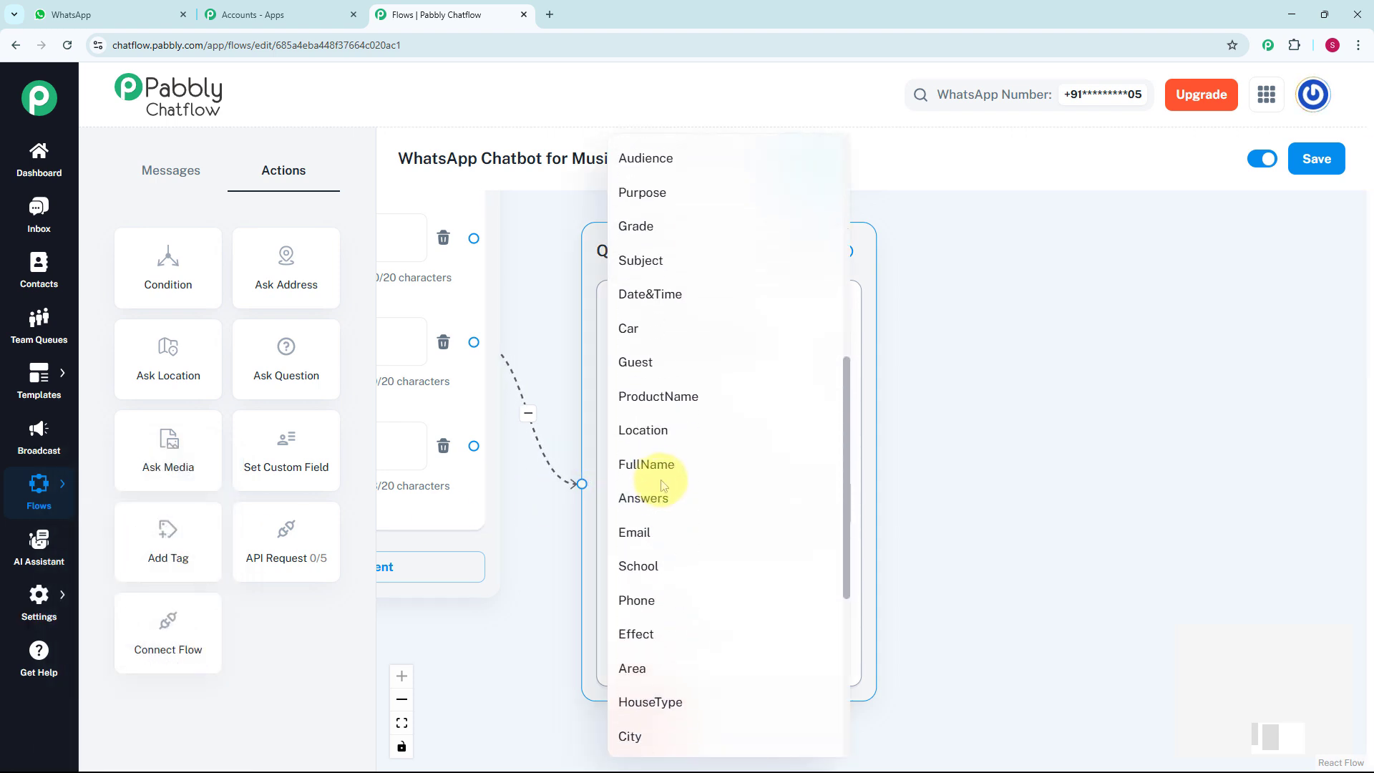
pyautogui.click(661, 478)
pyautogui.click(659, 594)
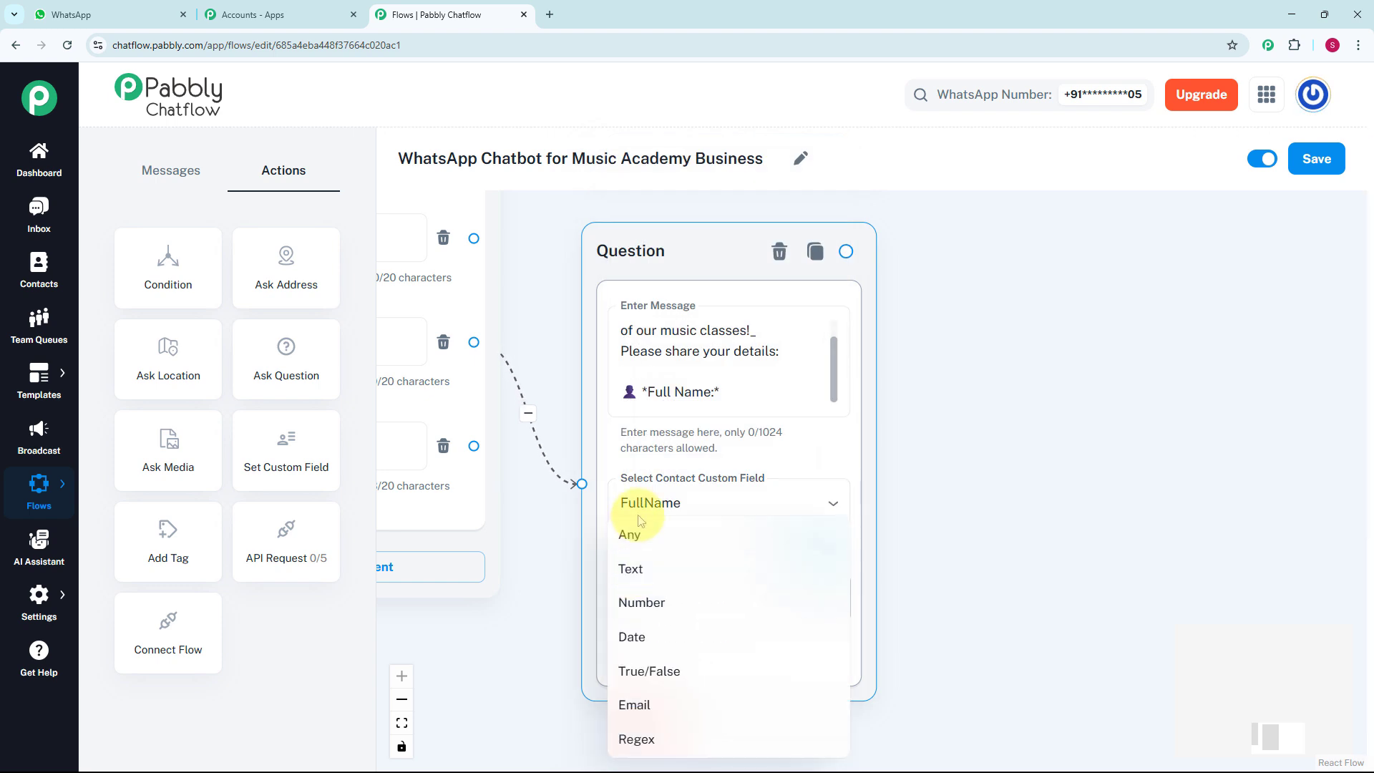
pyautogui.click(630, 536)
pyautogui.click(653, 343)
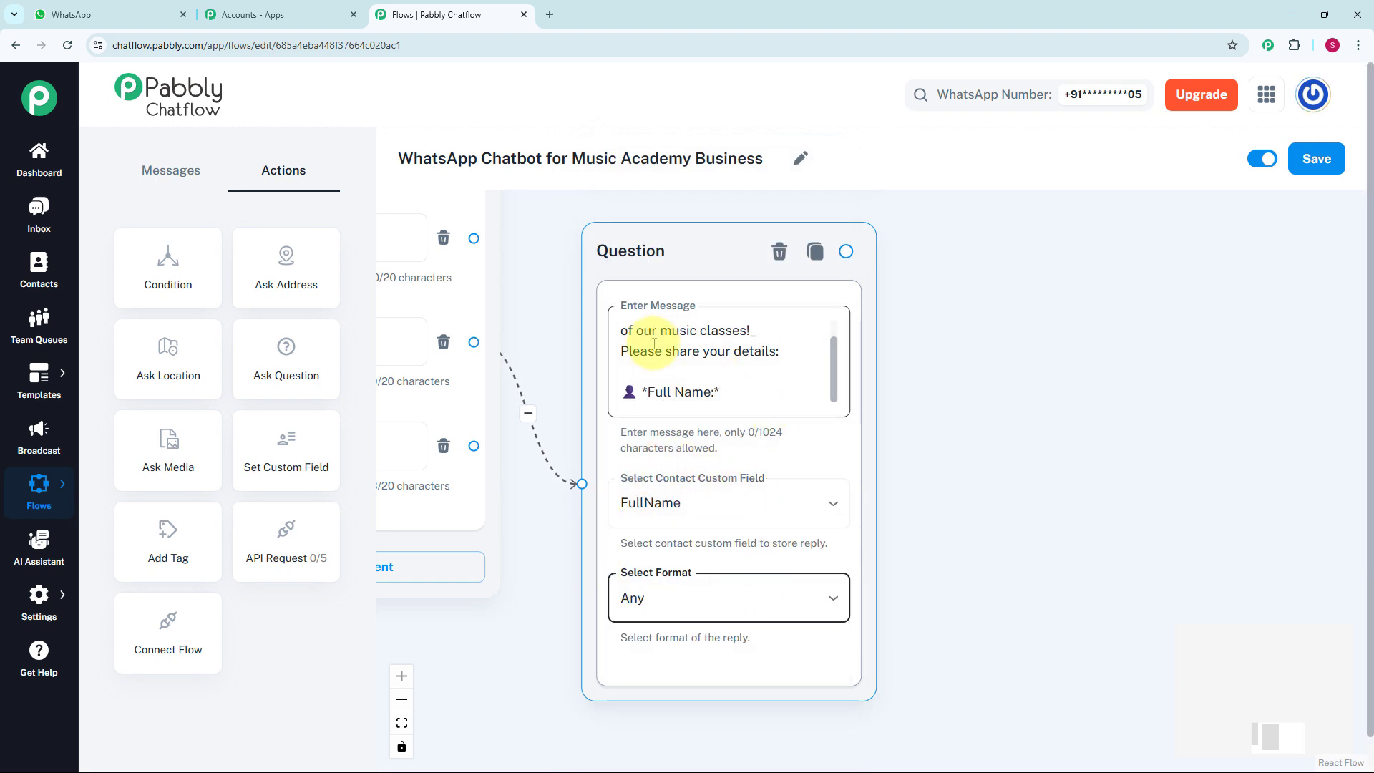
# Connect a Text + Button message to the Instrument of Interest question, reading "*Thanks $FullName* Our team will contact you soon to confirm your free trial slot! 🎉"
pyautogui.scroll(-2, 683, 351)
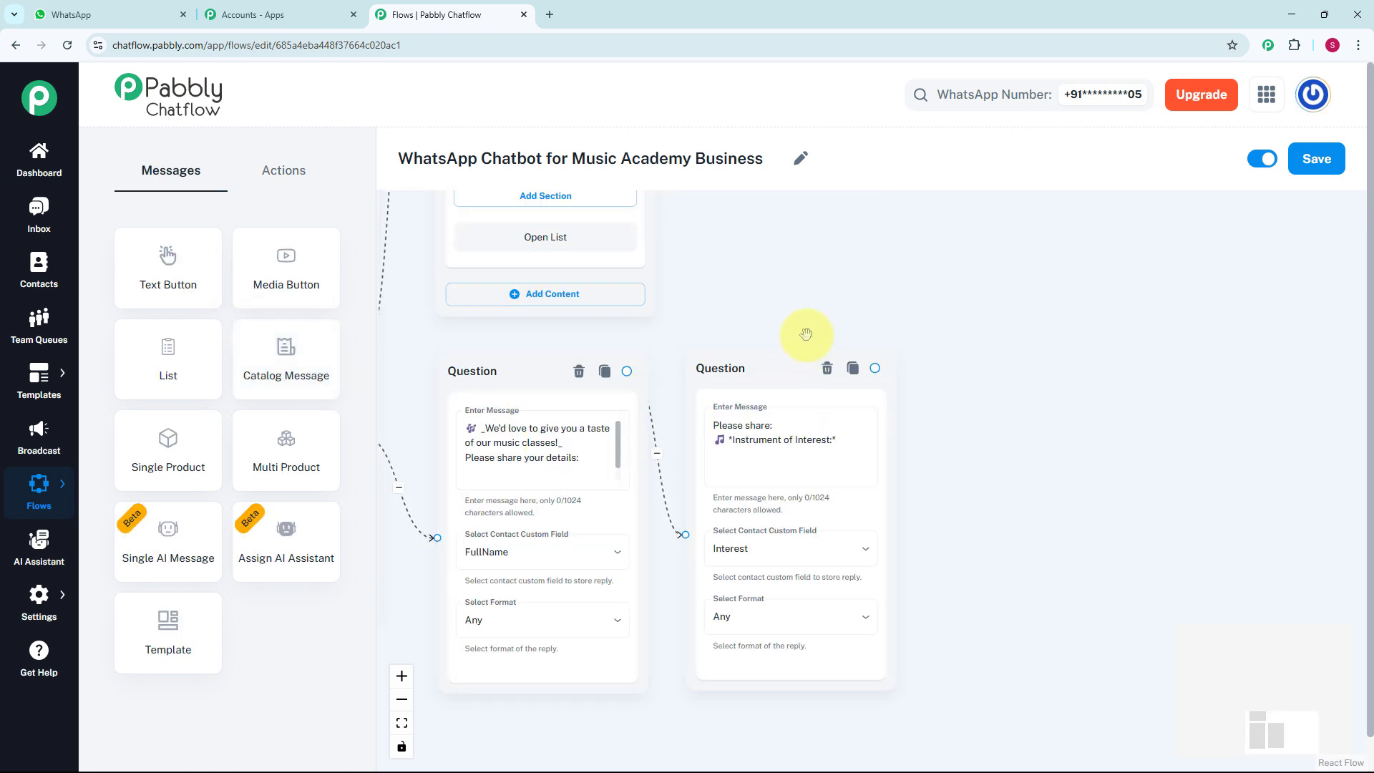
pyautogui.moveTo(847, 291); pyautogui.dragTo(777, 252)
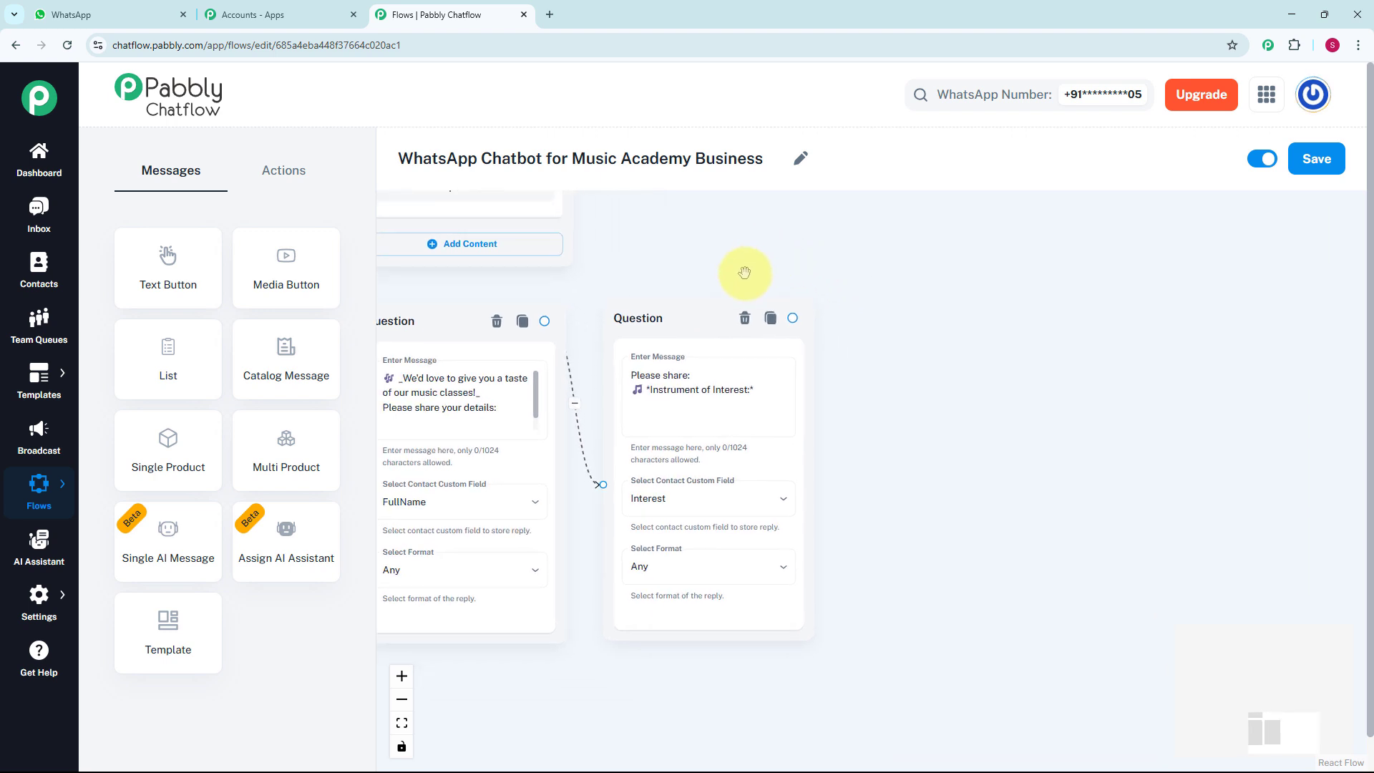
pyautogui.scroll(2, 744, 272)
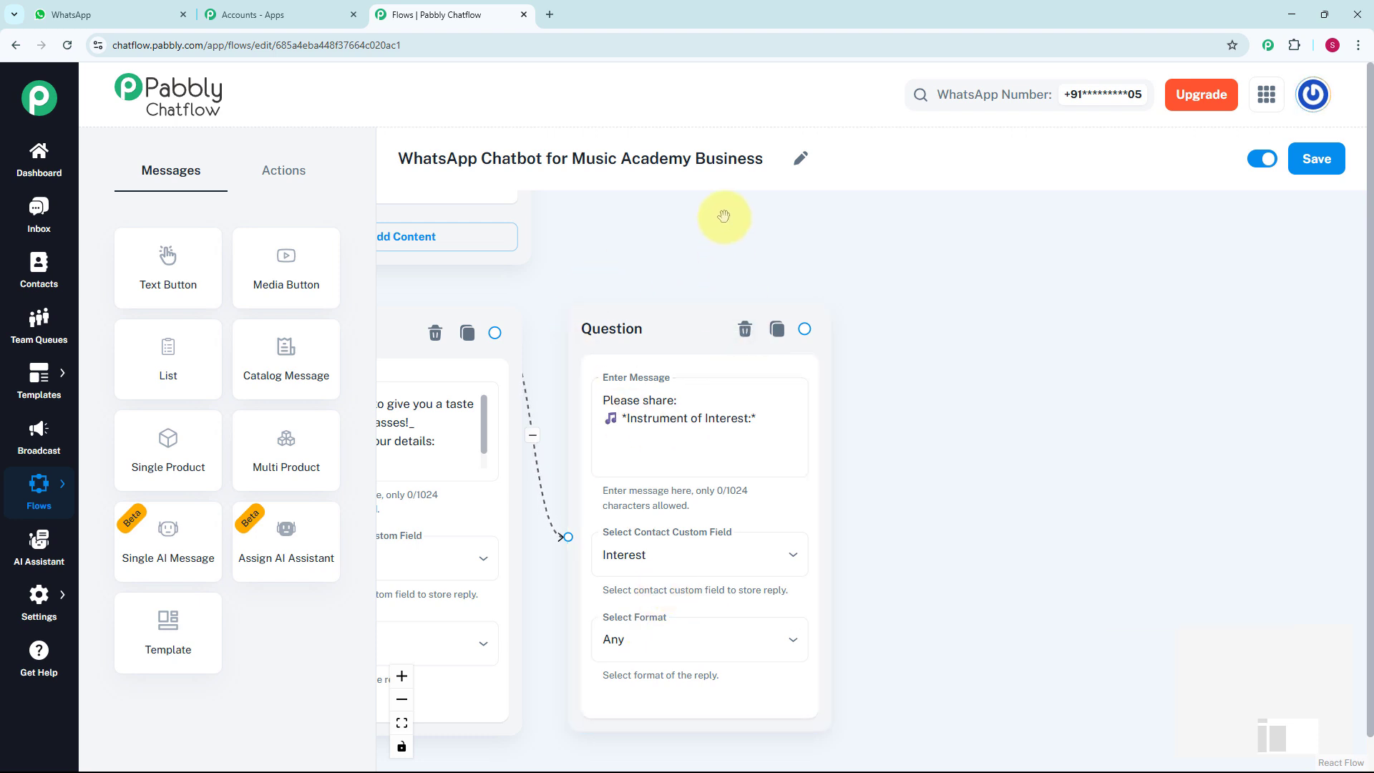
pyautogui.scroll(-1, 676, 235)
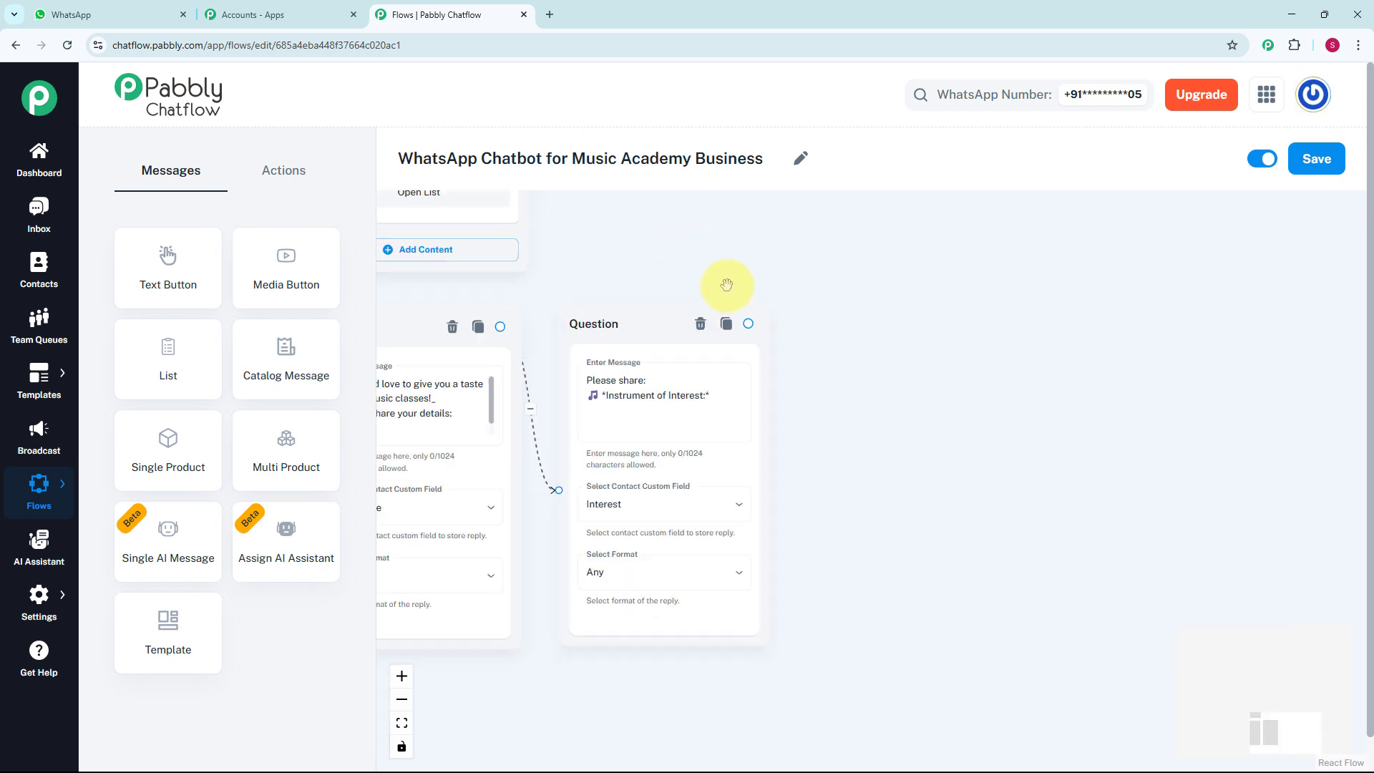
pyautogui.moveTo(749, 323); pyautogui.dragTo(802, 358)
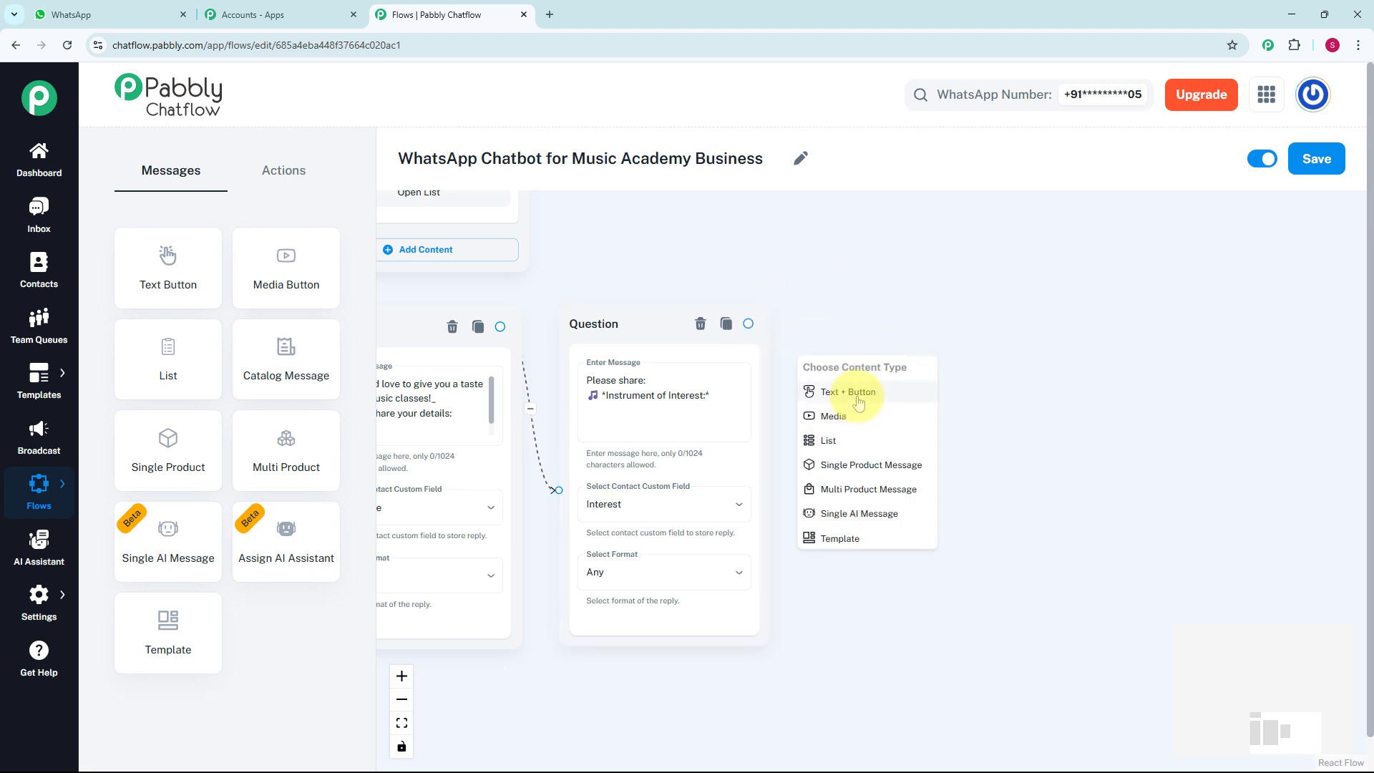
pyautogui.click(858, 404)
pyautogui.scroll(2, 868, 404)
pyautogui.click(872, 416)
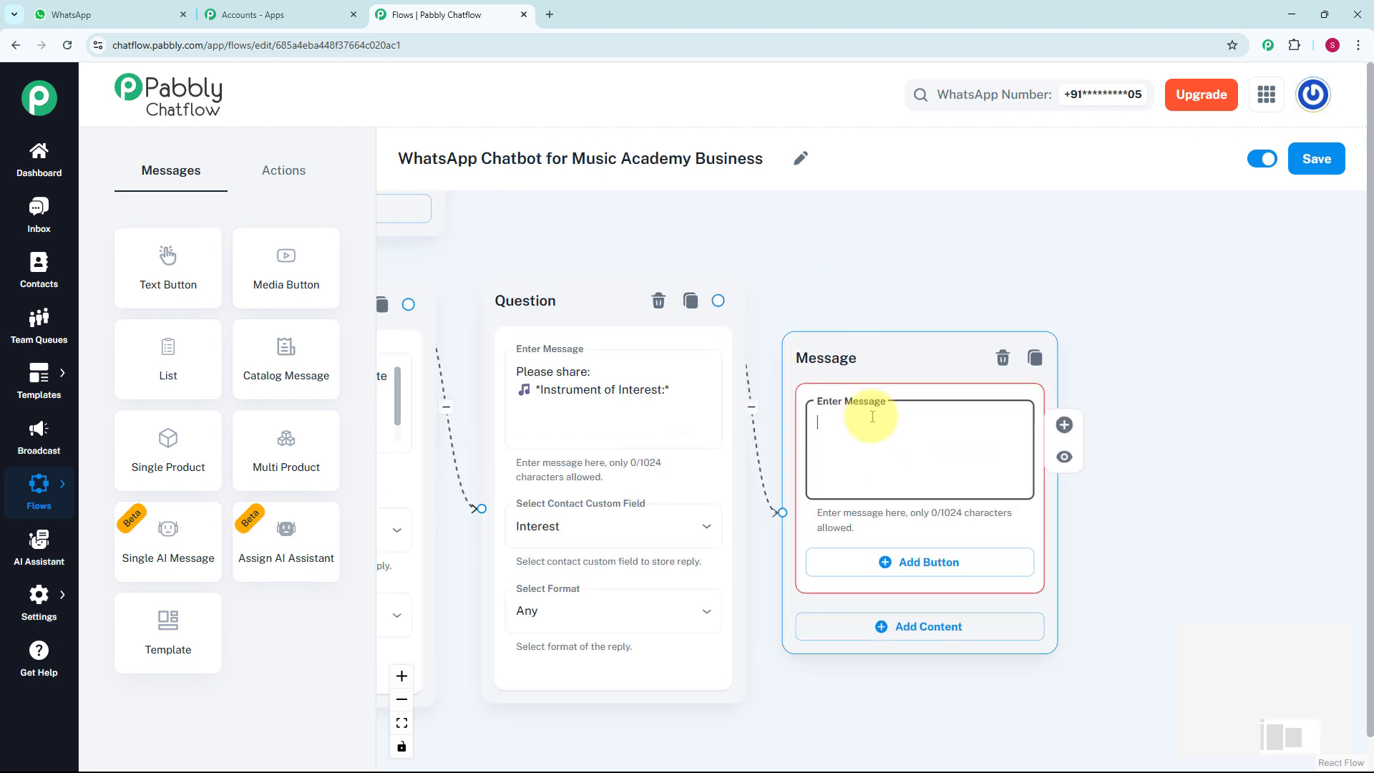
pyautogui.write('*Thanks $FullName* Our team will contact you soon to confirm your free trial slot! 🎉')
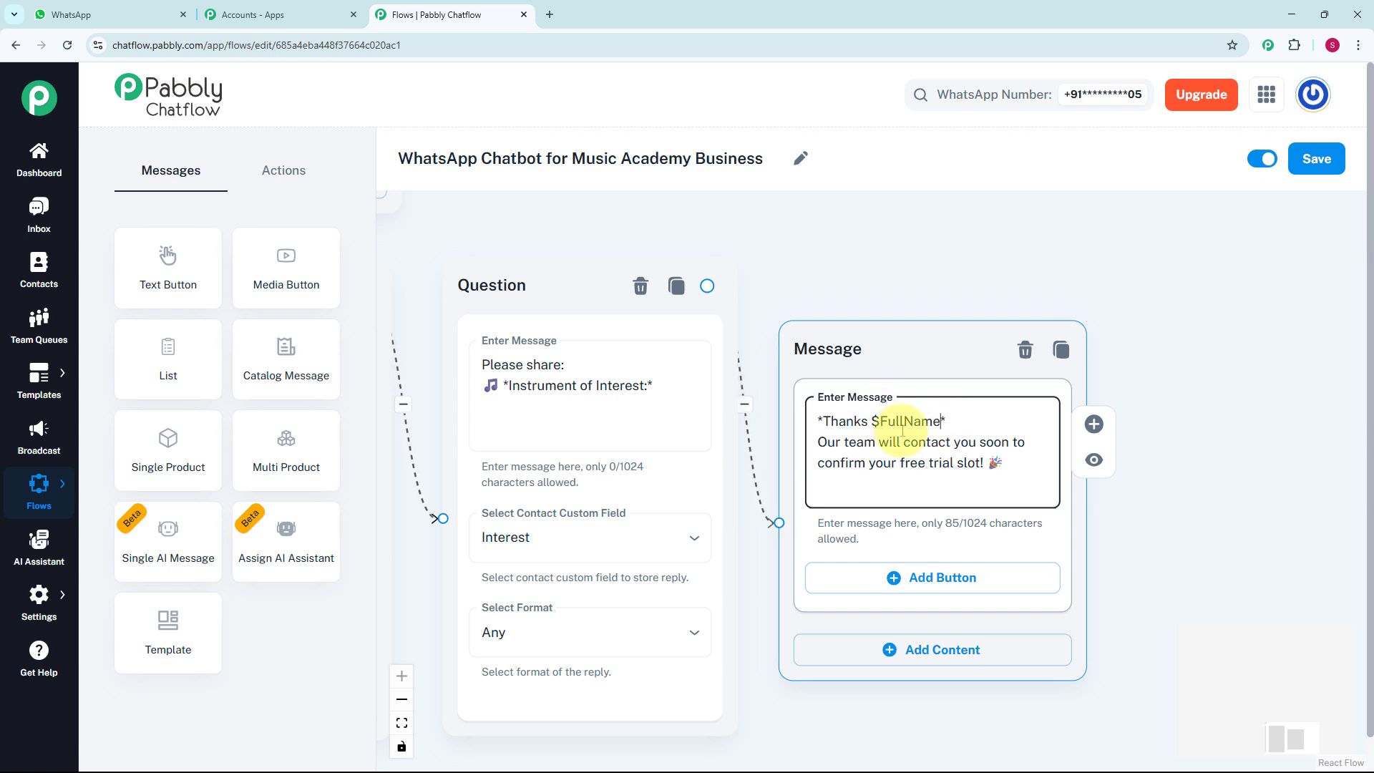
# Examine how the thank-you message reuses the FullName field filled by the first trial class question
pyautogui.scroll(-2, 787, 303)
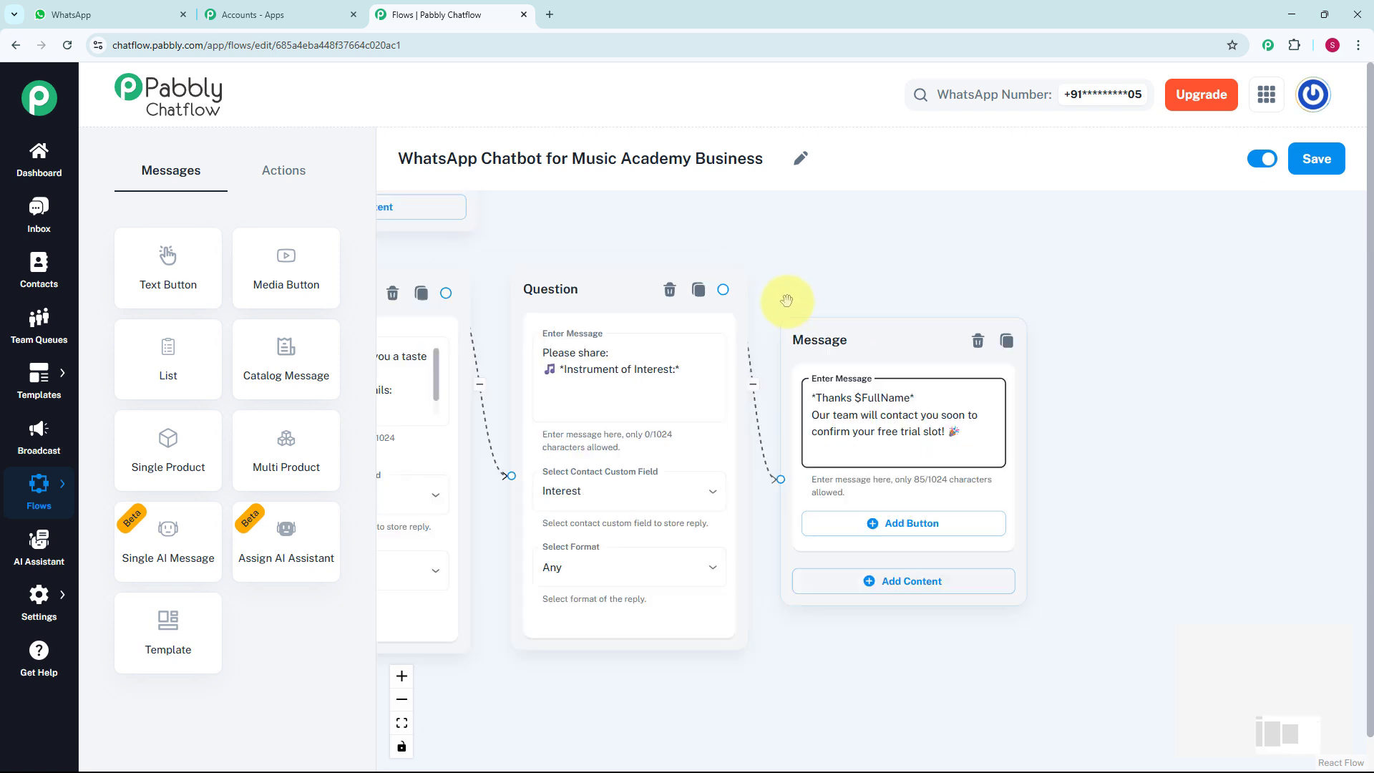
pyautogui.moveTo(857, 286); pyautogui.dragTo(971, 282)
pyautogui.click(472, 420)
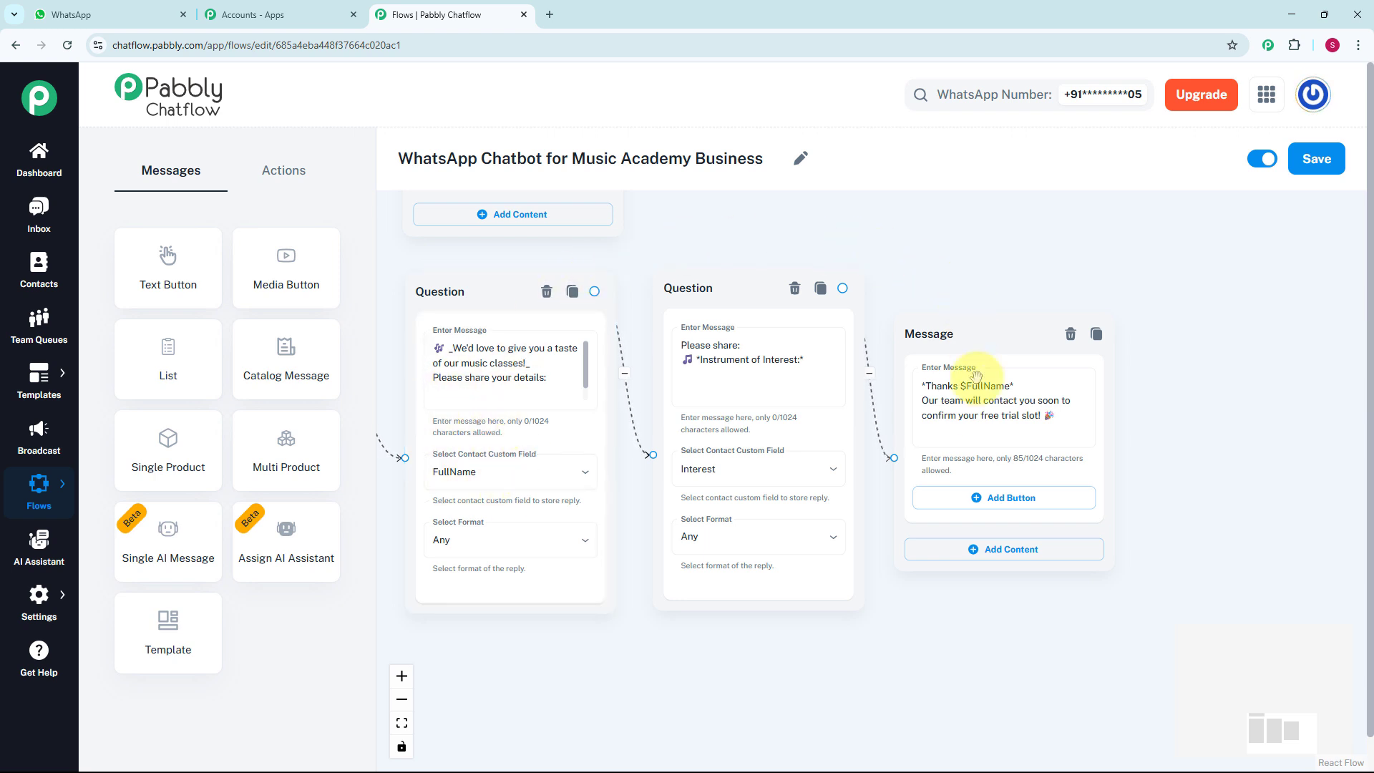
pyautogui.click(984, 398)
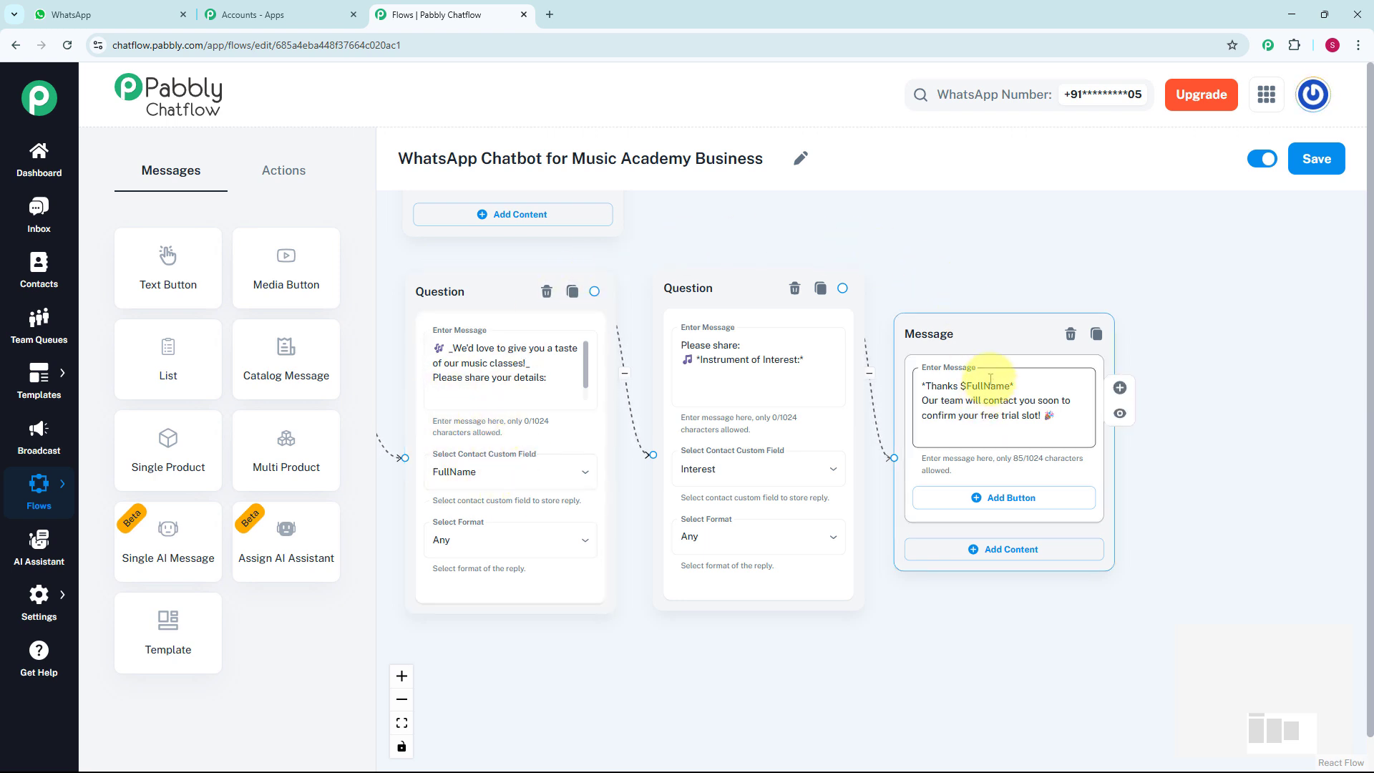
pyautogui.scroll(2, 990, 377)
pyautogui.scroll(-1, 990, 379)
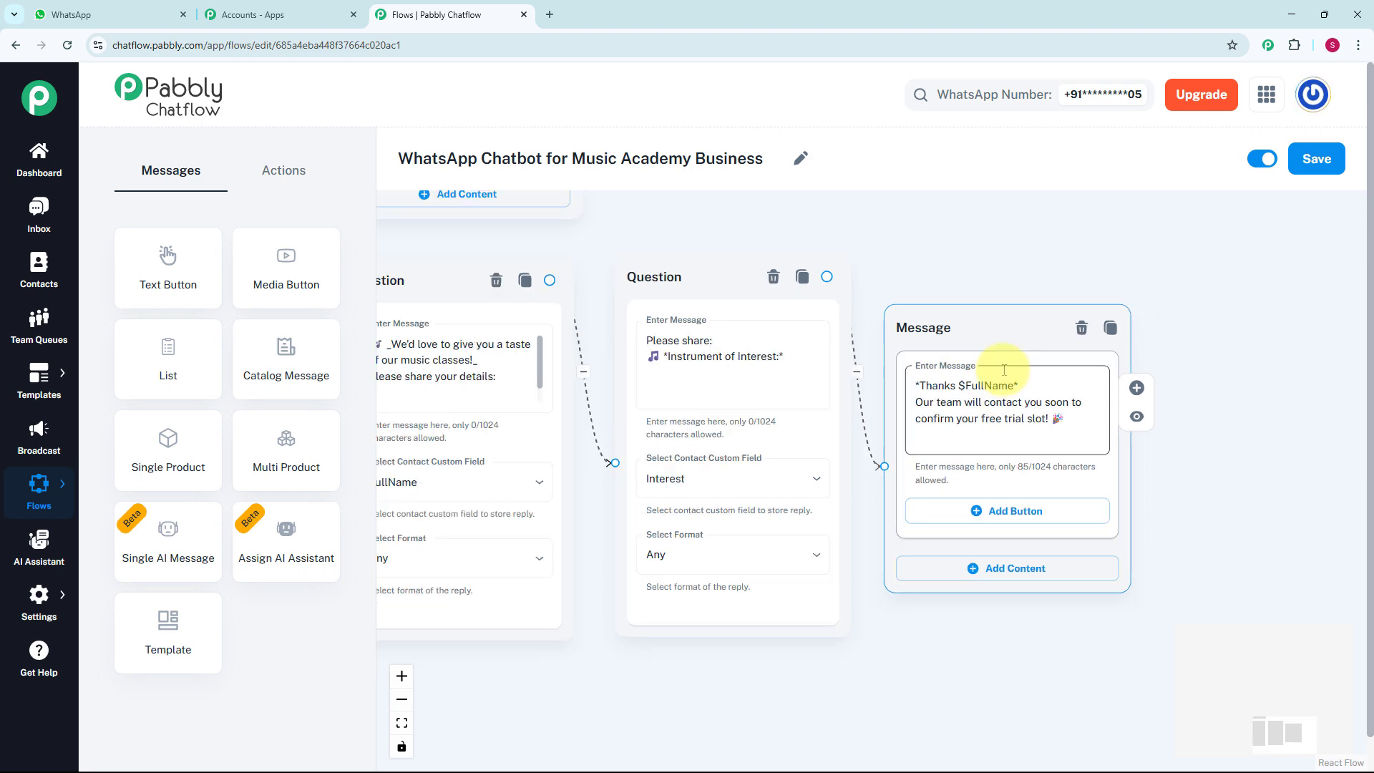
pyautogui.scroll(-2, 1004, 370)
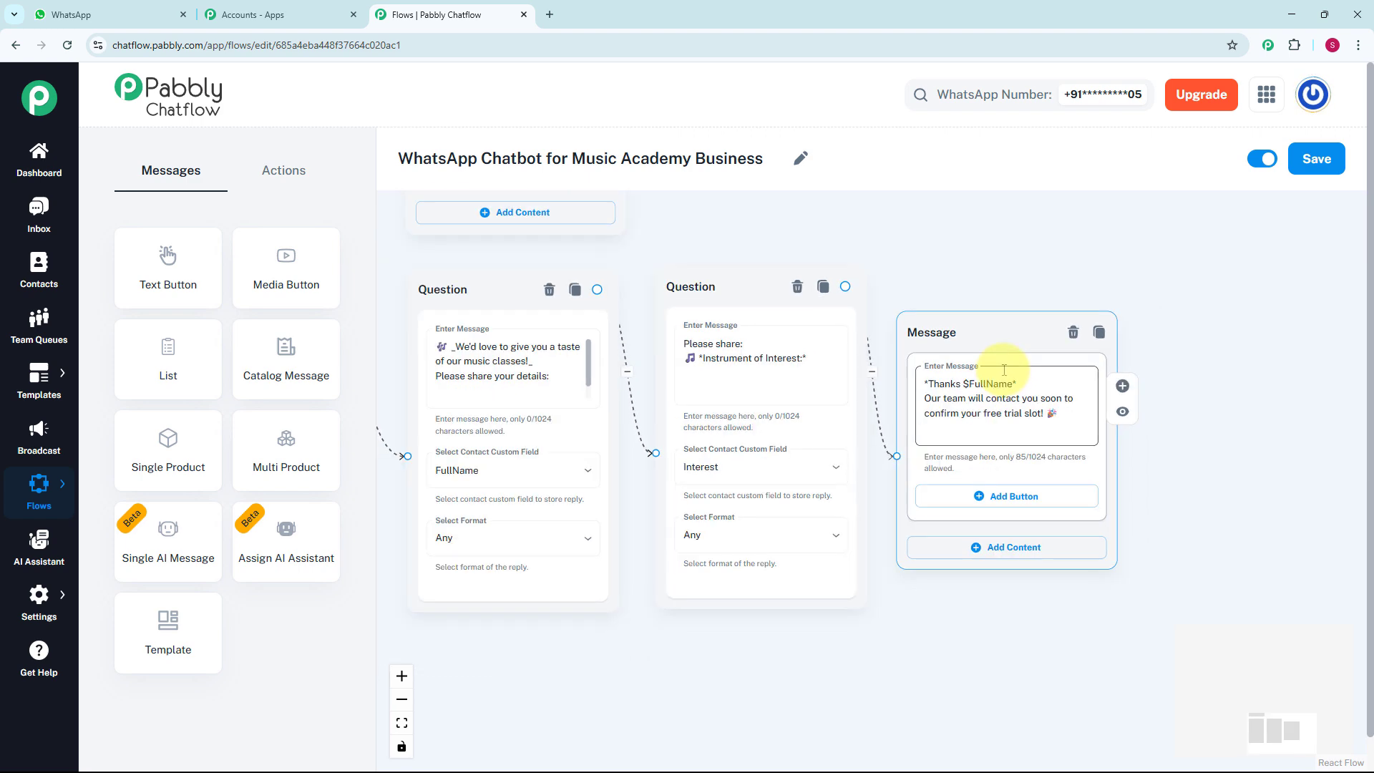
# Connect a Text + Button message to the Contact Us button and enter "_You can reach our support team at:_" with the support phone number and e-mail
pyautogui.moveTo(972, 298); pyautogui.dragTo(1177, 290)
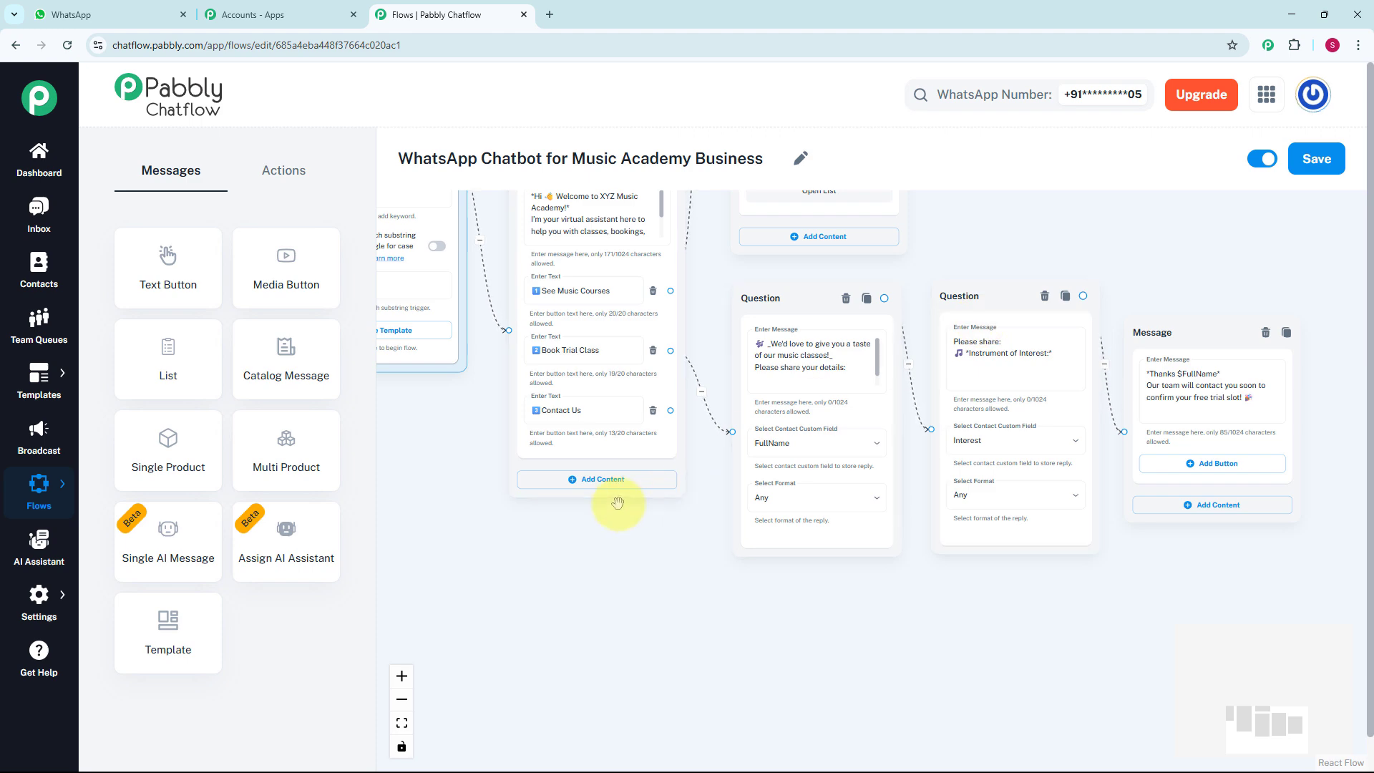
pyautogui.scroll(1, 613, 500)
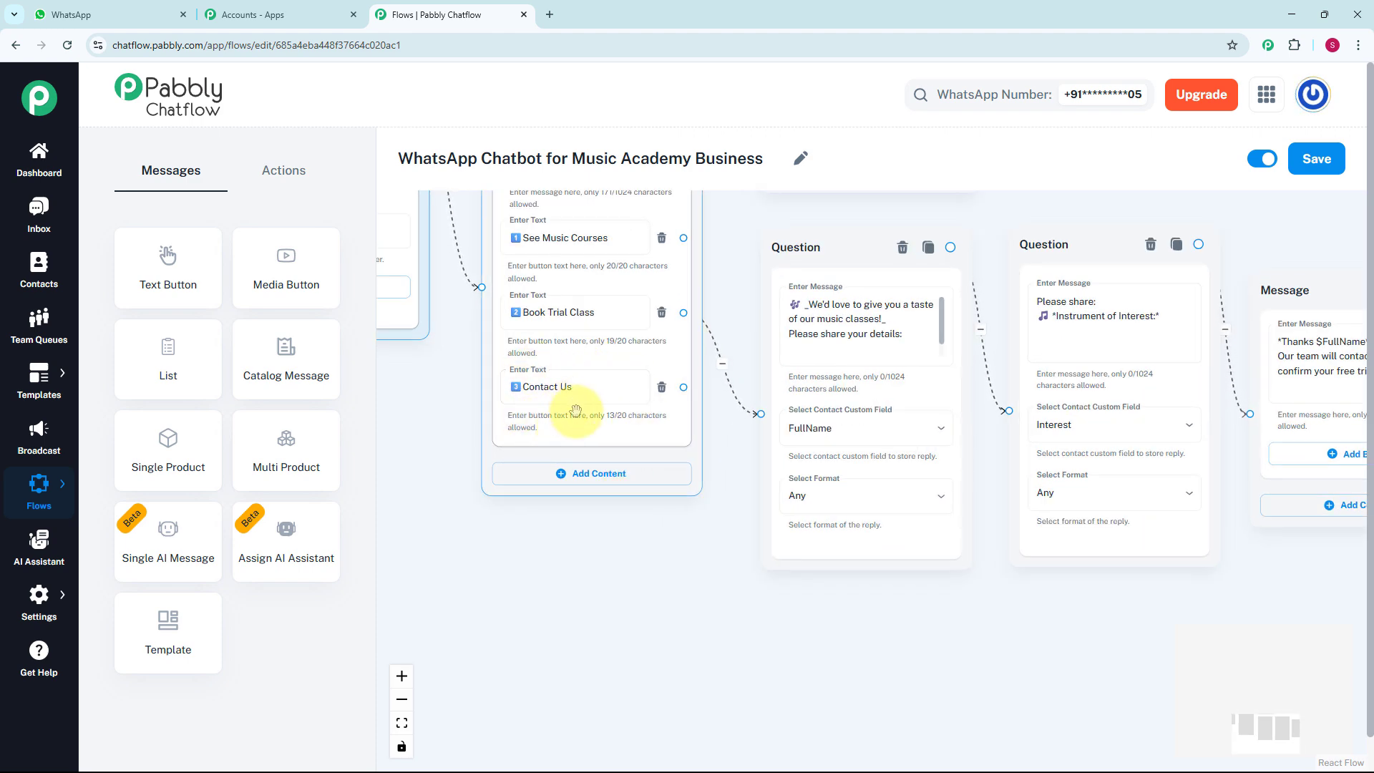
pyautogui.moveTo(683, 387); pyautogui.dragTo(824, 635)
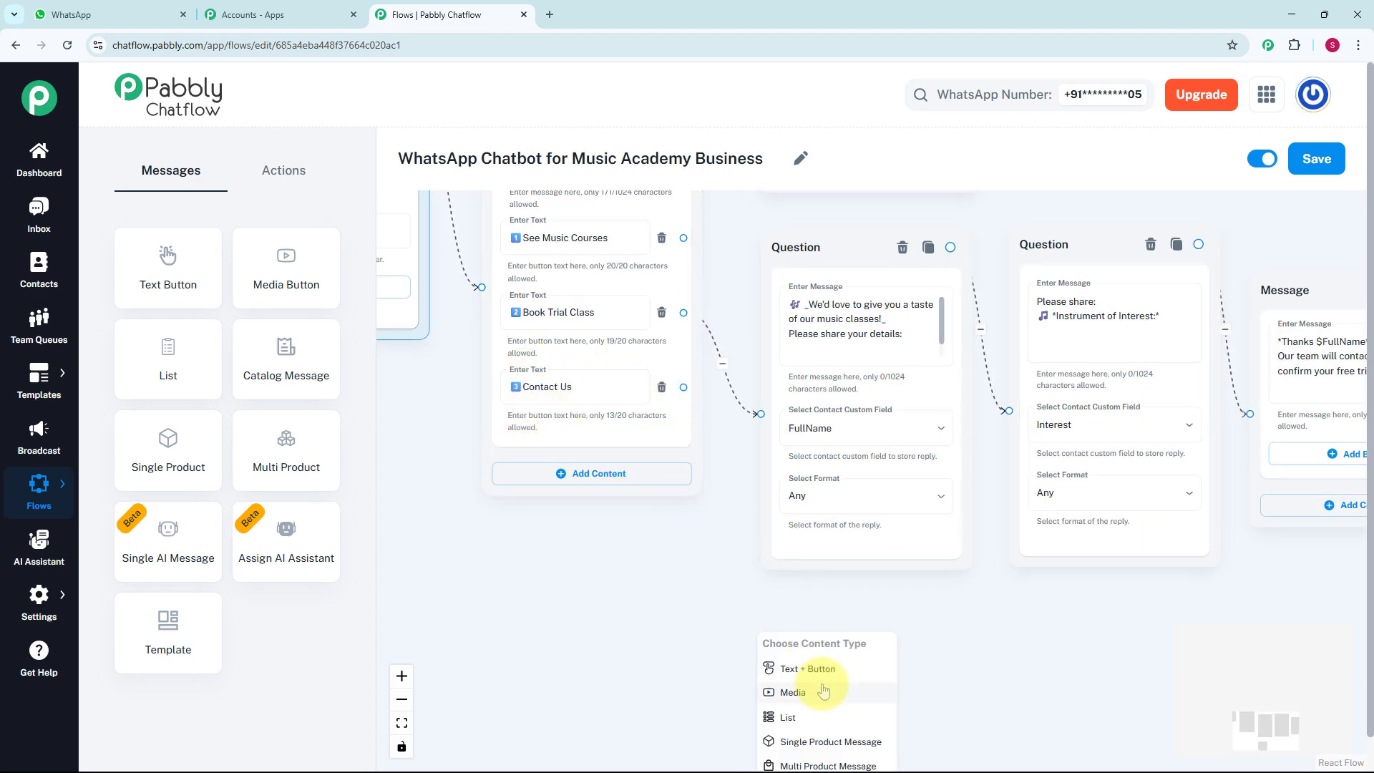
pyautogui.click(816, 667)
pyautogui.moveTo(950, 610); pyautogui.dragTo(794, 420)
pyautogui.click(706, 528)
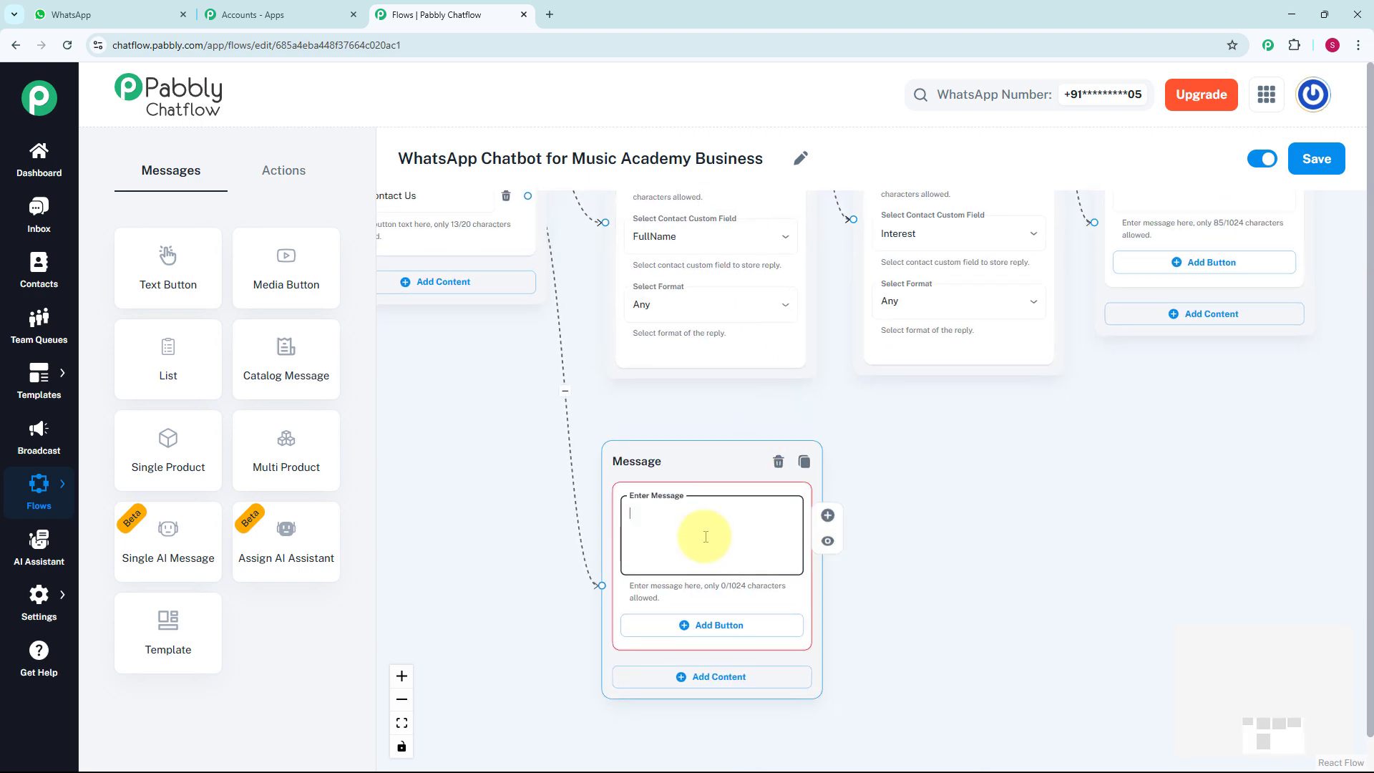
pyautogui.hotkey('ctrl', 'v')
pyautogui.scroll(2, 704, 536)
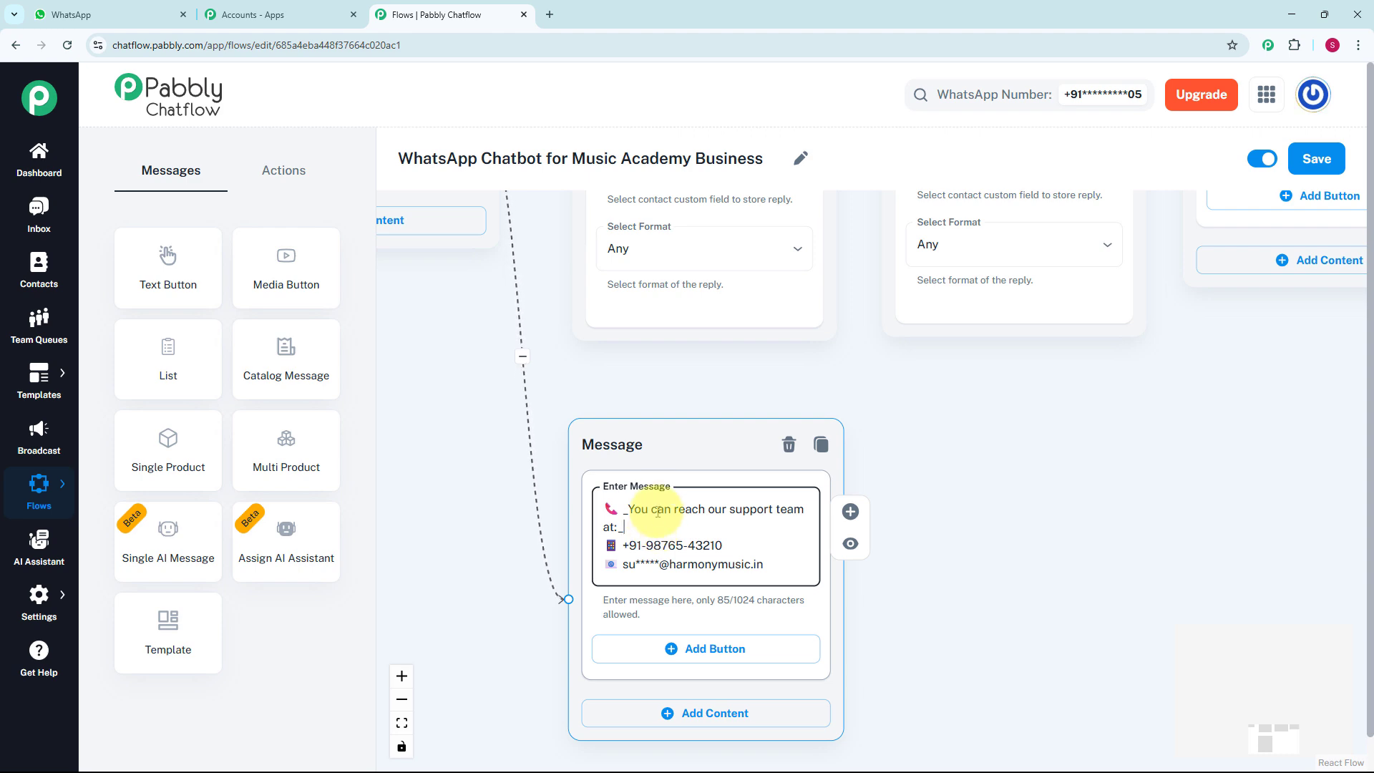
# Move the Piano / Keyboard message slightly closer to the course list and save the flow
pyautogui.scroll(-5, 680, 415)
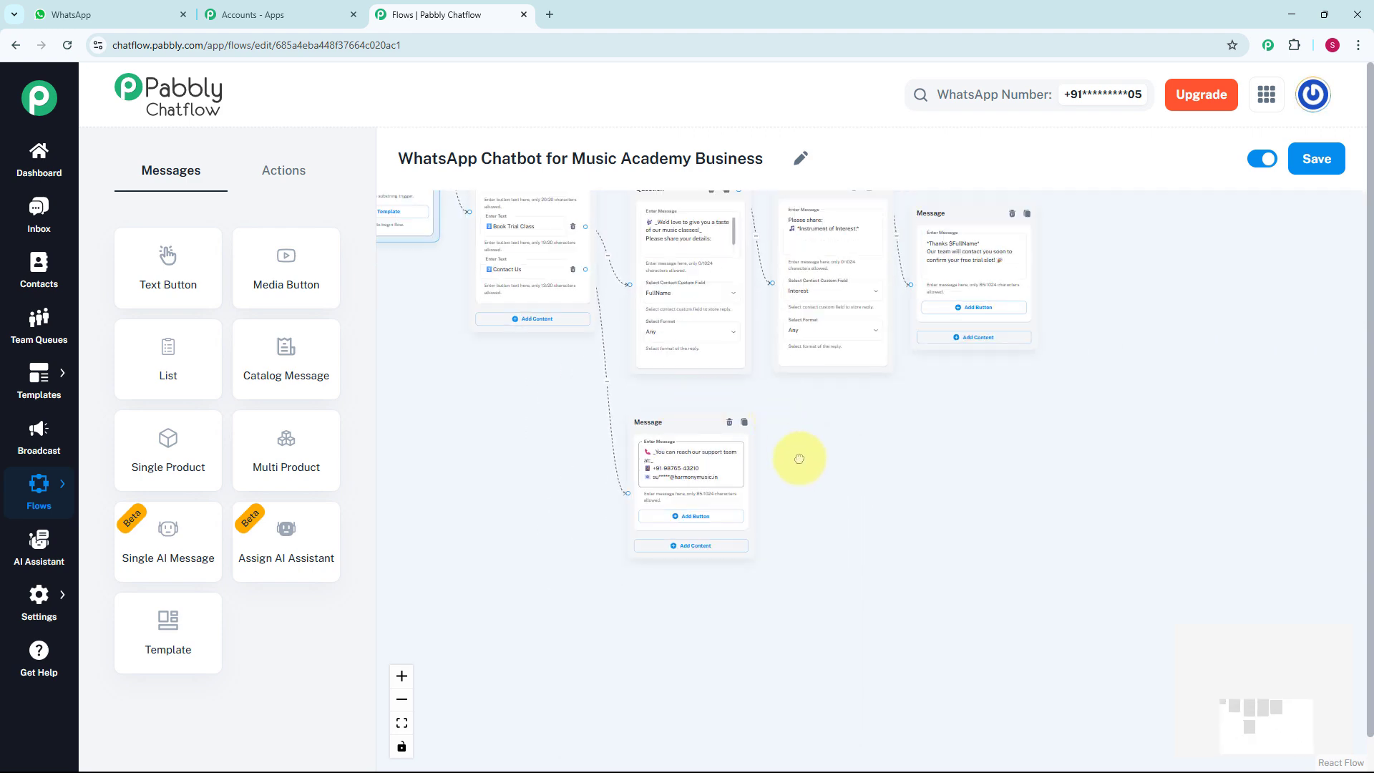
pyautogui.moveTo(799, 459); pyautogui.dragTo(829, 633)
pyautogui.scroll(-1, 848, 566)
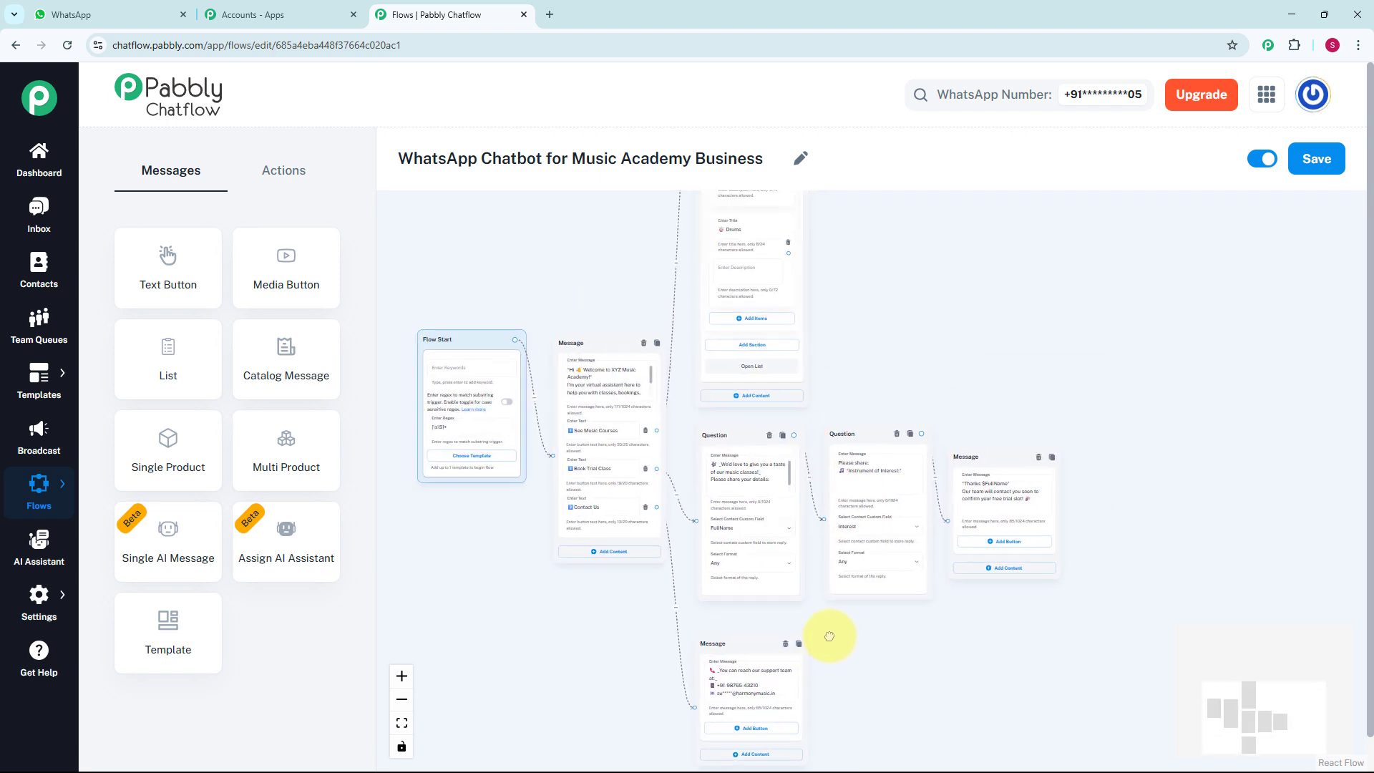
pyautogui.scroll(-3, 824, 634)
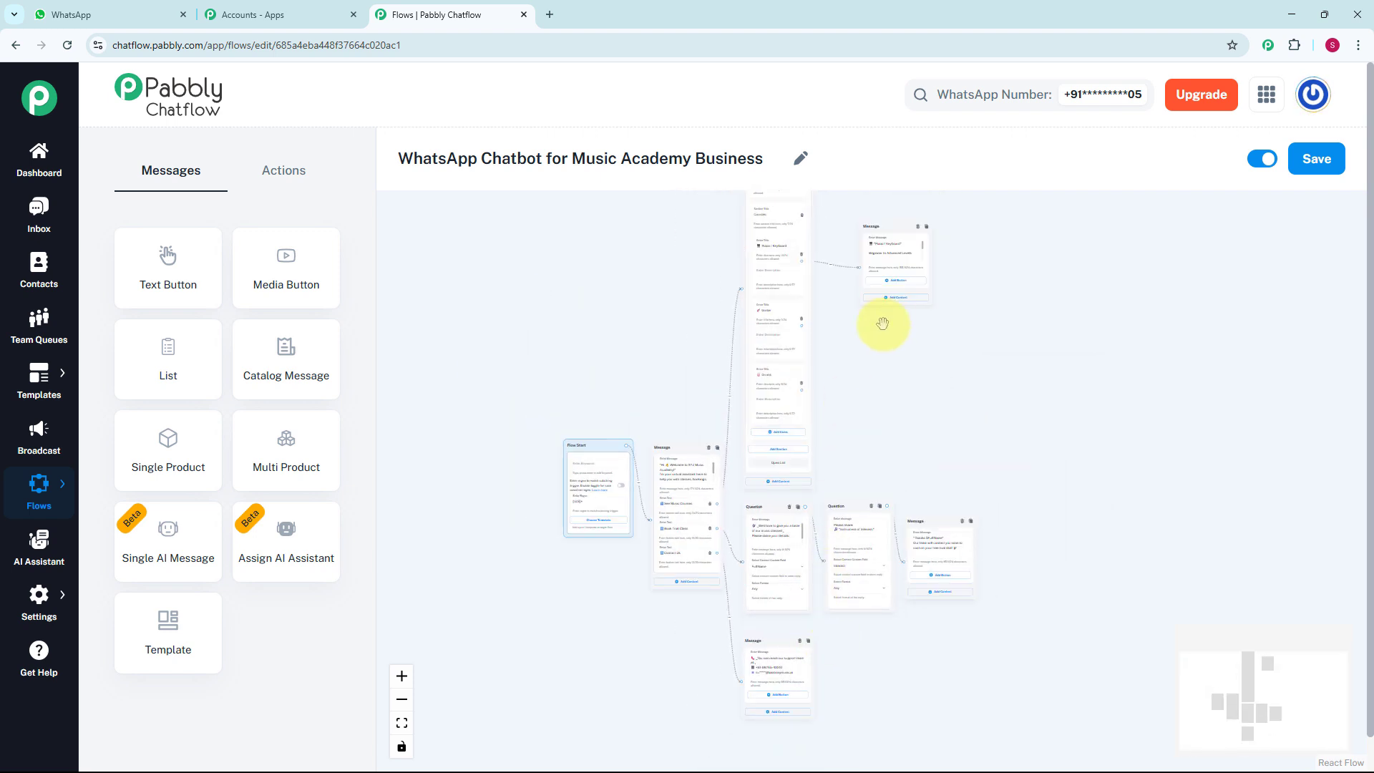
pyautogui.moveTo(883, 223); pyautogui.dragTo(861, 233)
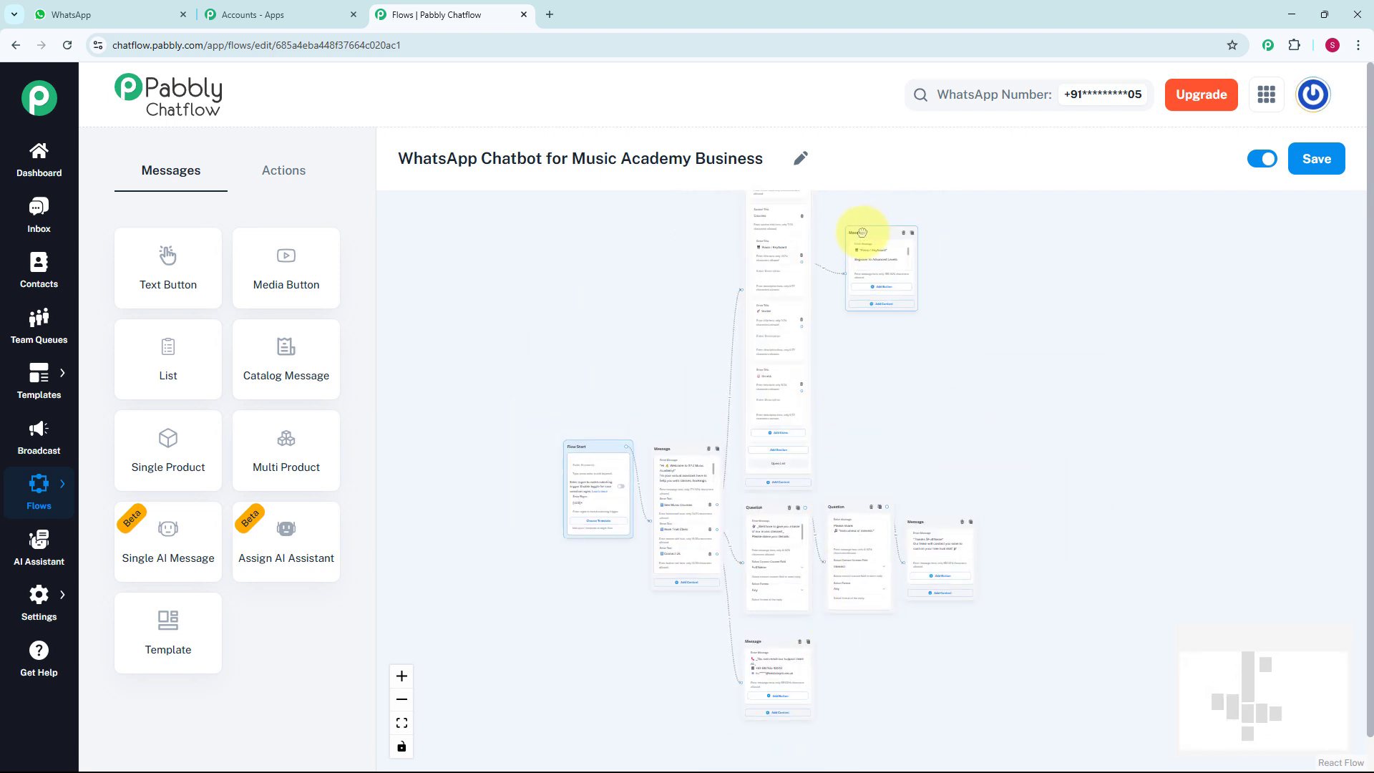
pyautogui.click(1313, 161)
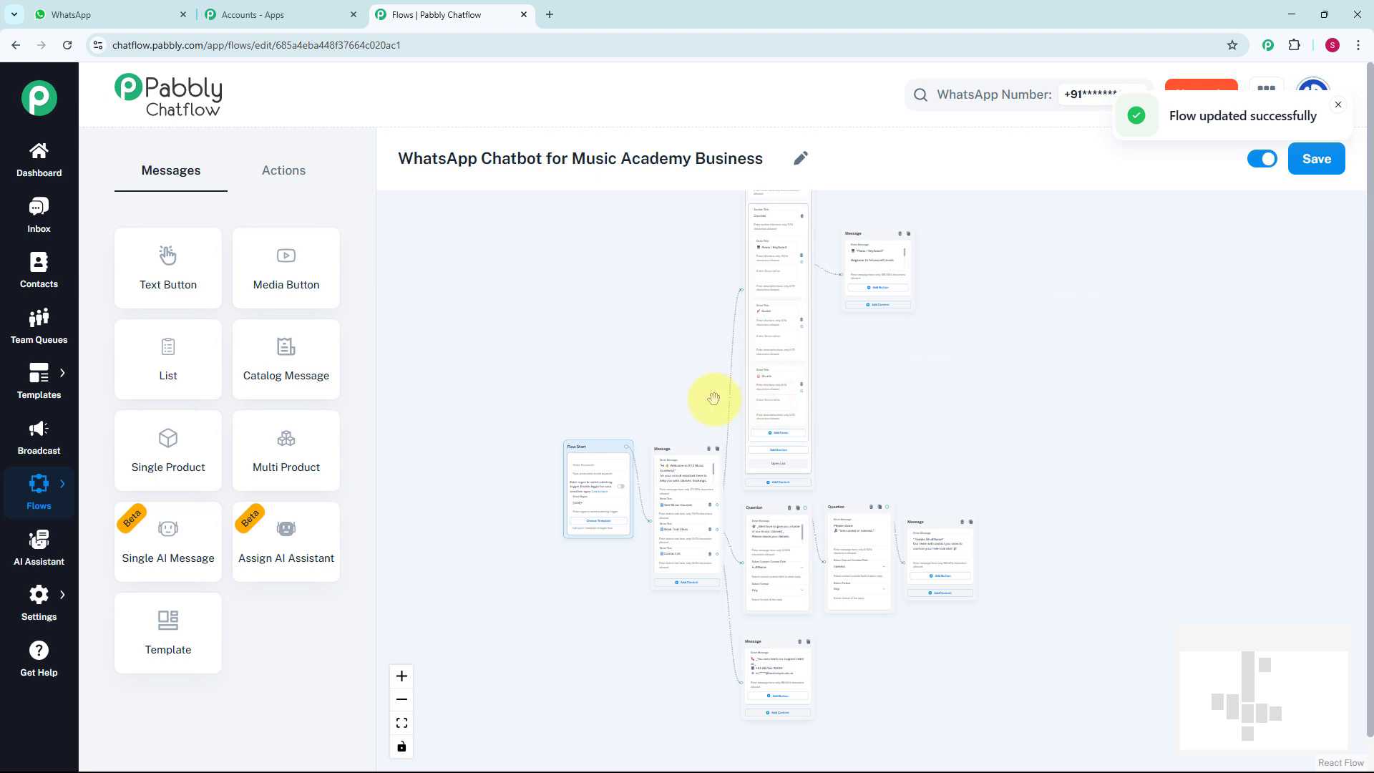
# Open the inbox and review the test chat's "Hello" message and the chatbot's welcome reply with its three options
pyautogui.click(41, 226)
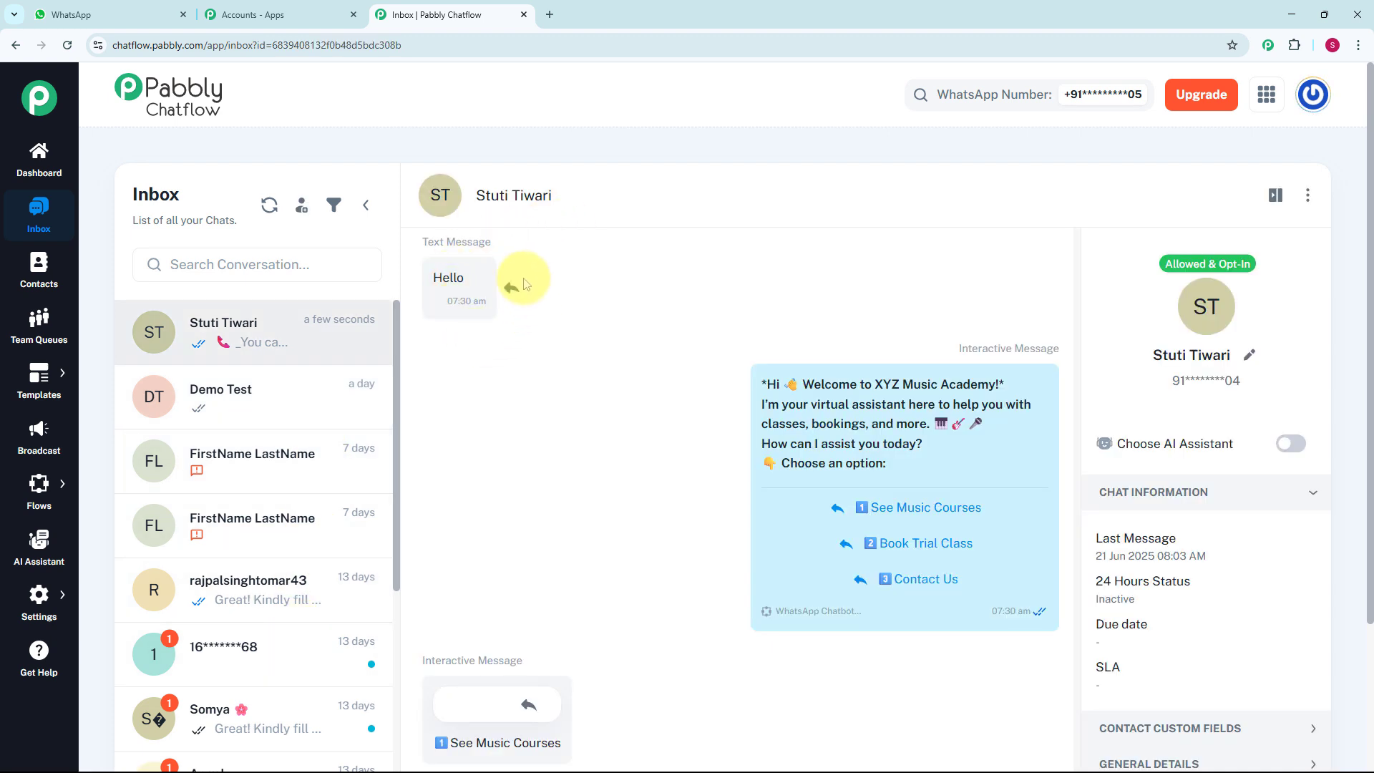
pyautogui.moveTo(520, 286)
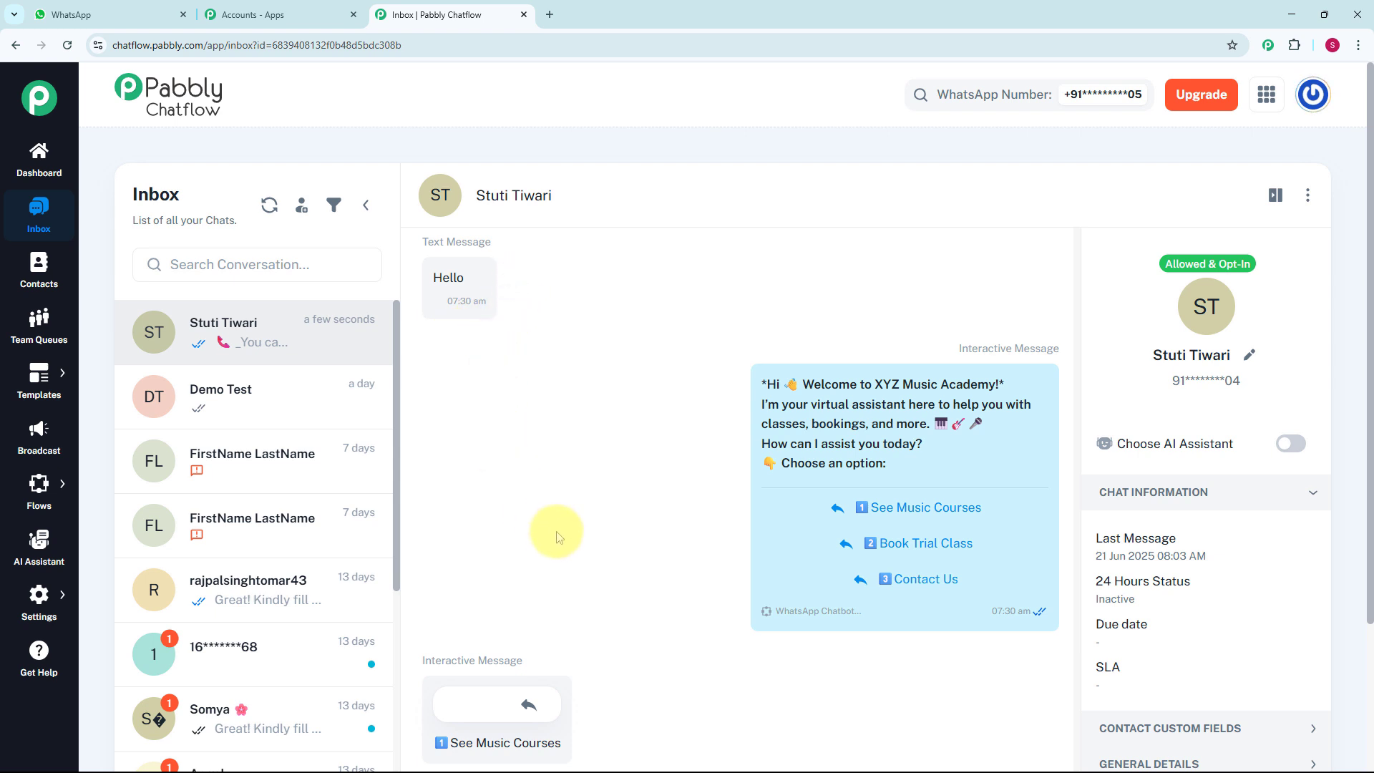
pyautogui.moveTo(689, 500)
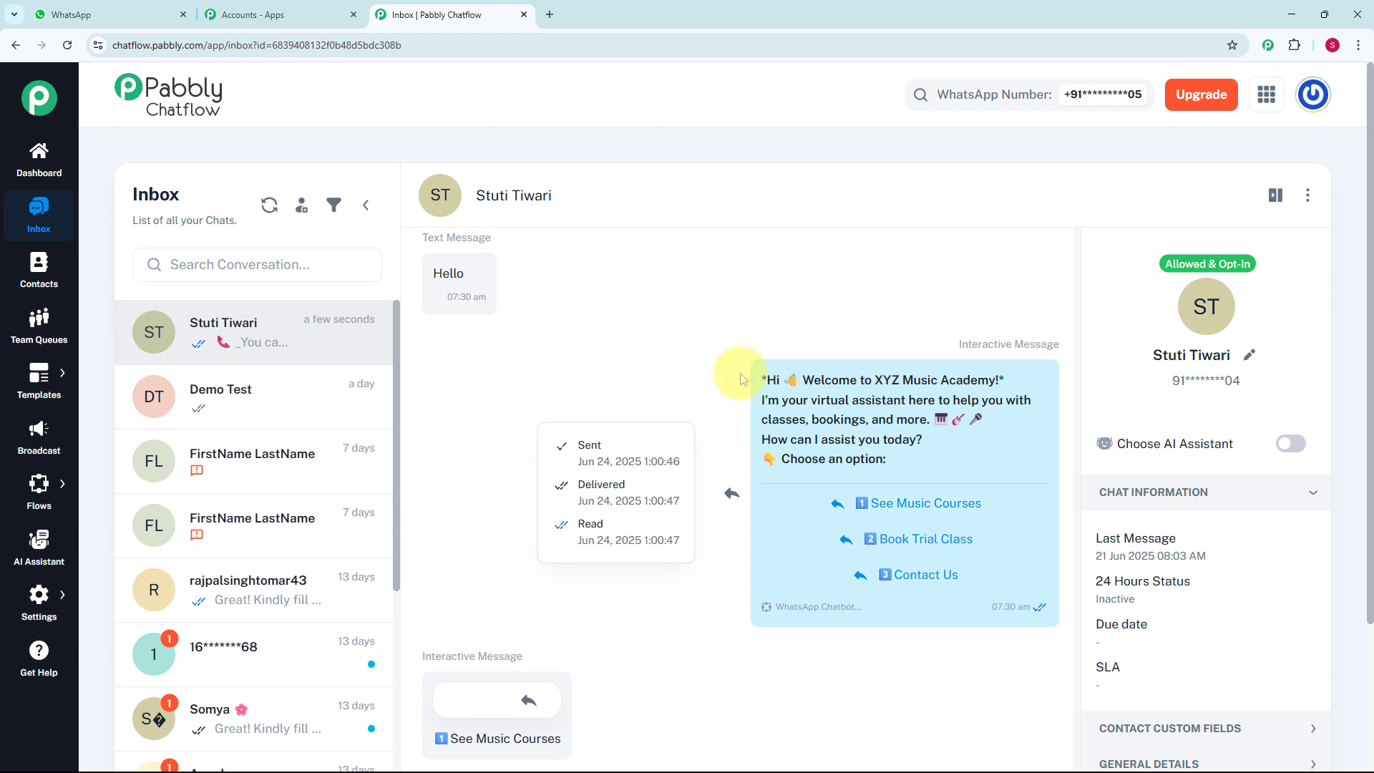
# Review the rest of the test chat, from the See Music Courses reply through the trial class booking to the Contact Us answer
pyautogui.scroll(-3, 737, 379)
pyautogui.scroll(-2, 739, 380)
pyautogui.moveTo(779, 466)
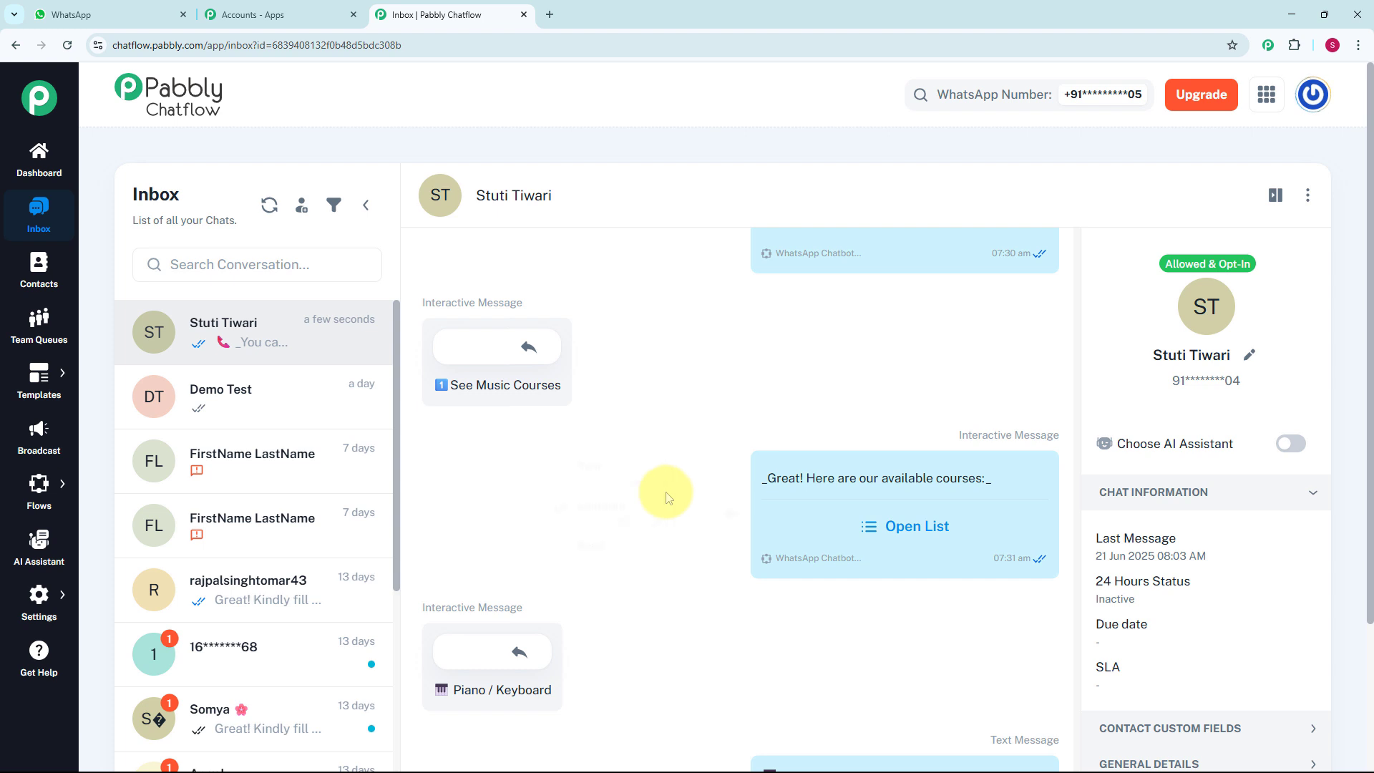
pyautogui.scroll(-2, 664, 494)
pyautogui.scroll(-3, 664, 494)
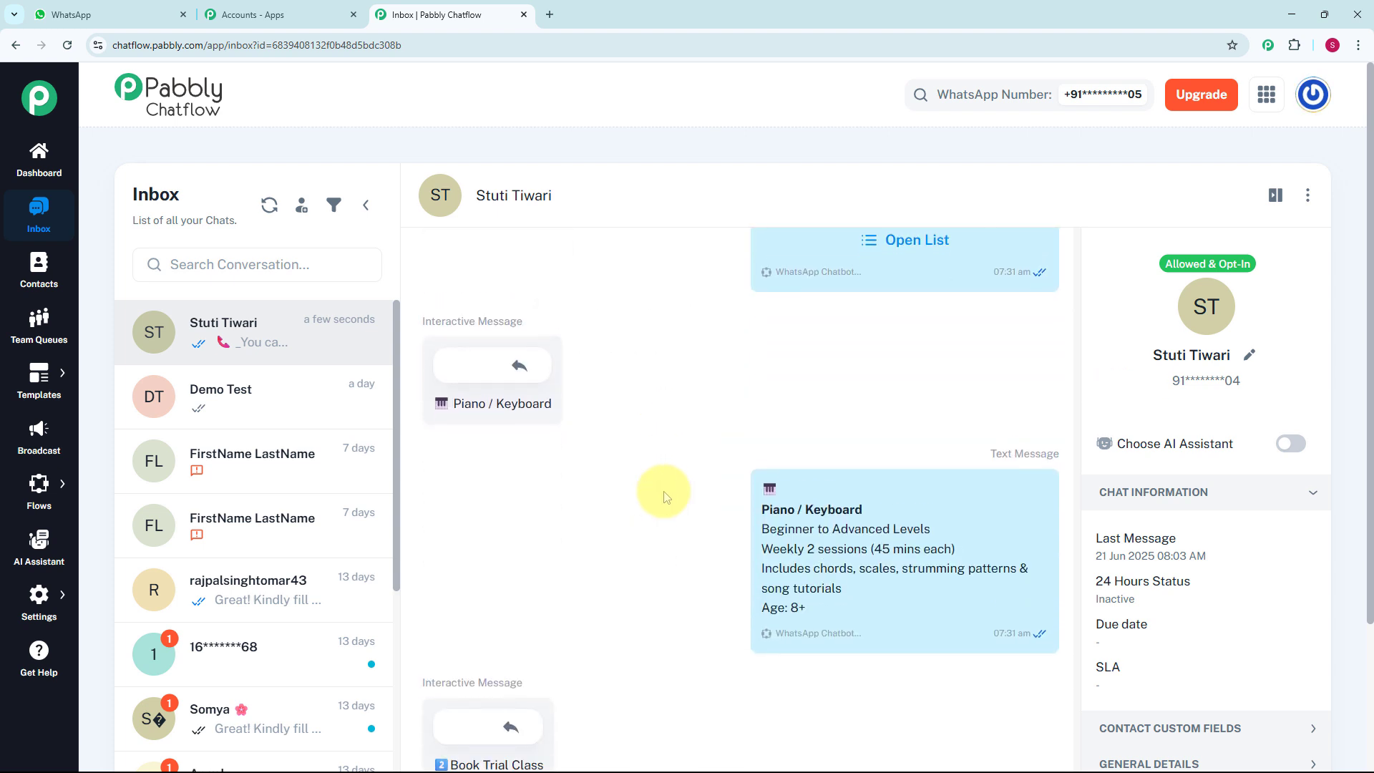
pyautogui.scroll(-3, 664, 494)
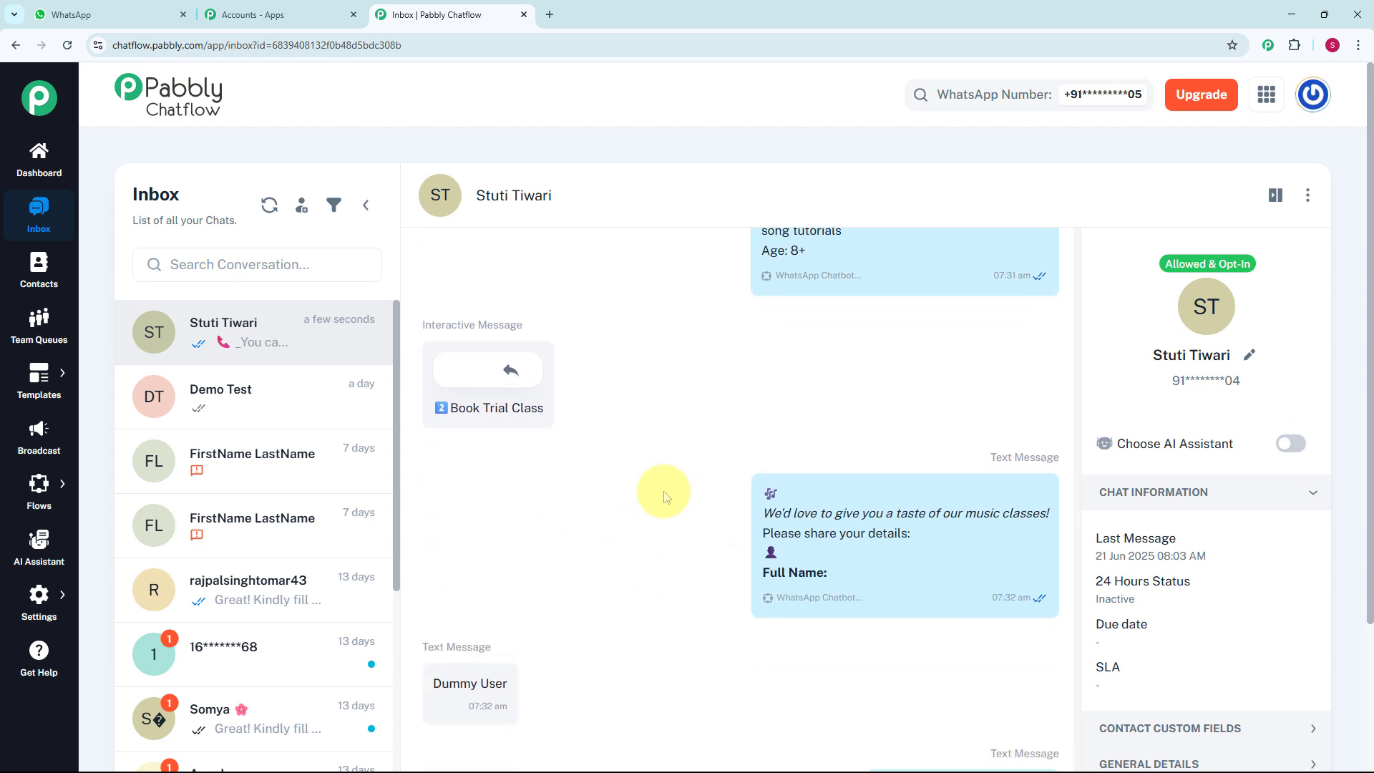
pyautogui.scroll(-3, 663, 491)
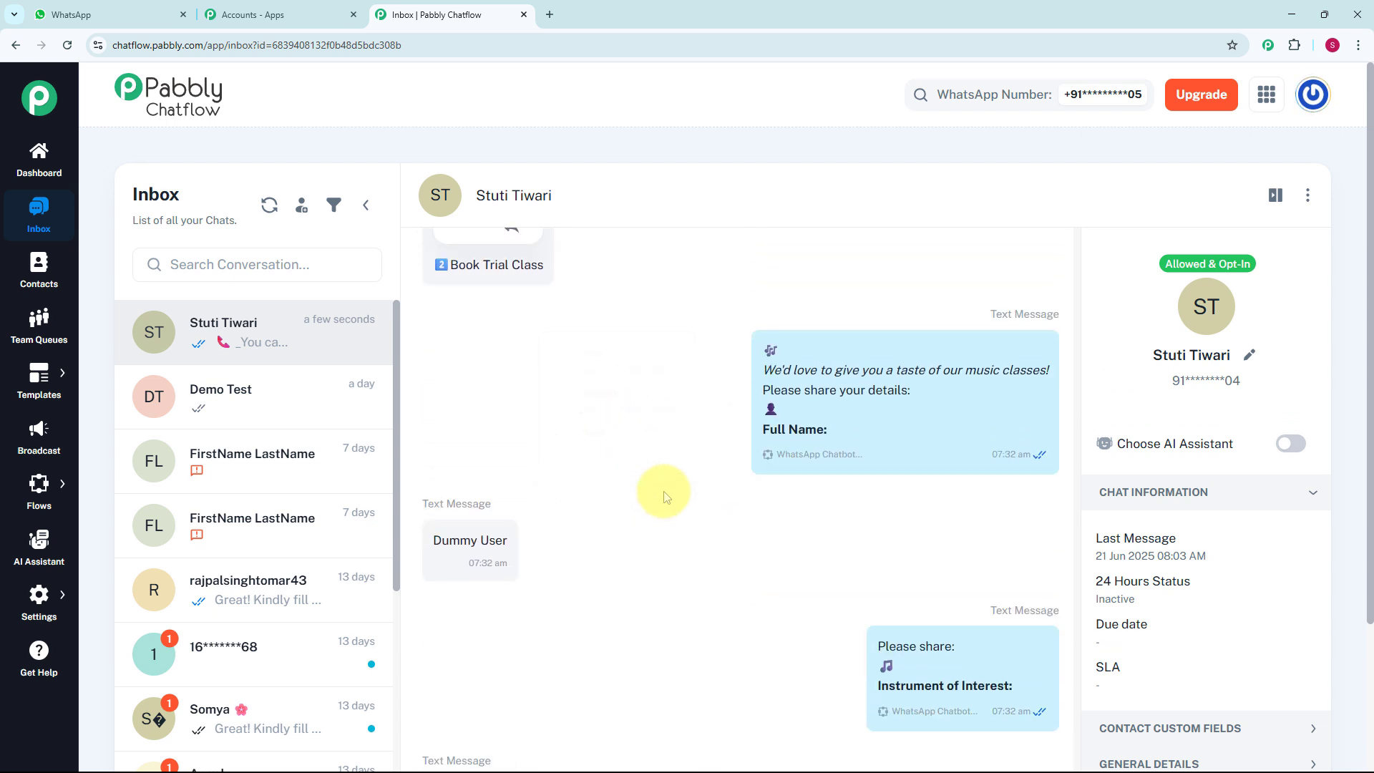
pyautogui.scroll(-3, 663, 491)
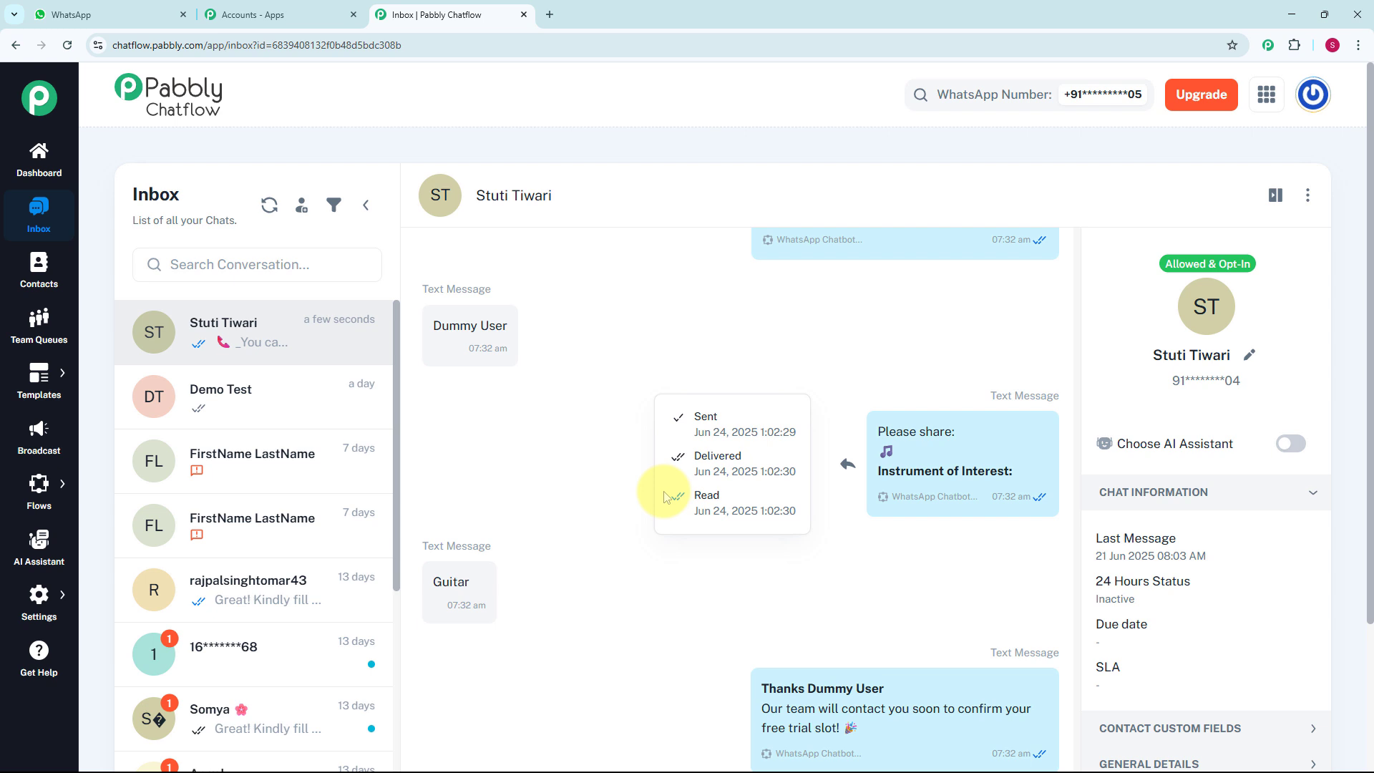
pyautogui.scroll(-3, 663, 494)
pyautogui.scroll(-1, 664, 496)
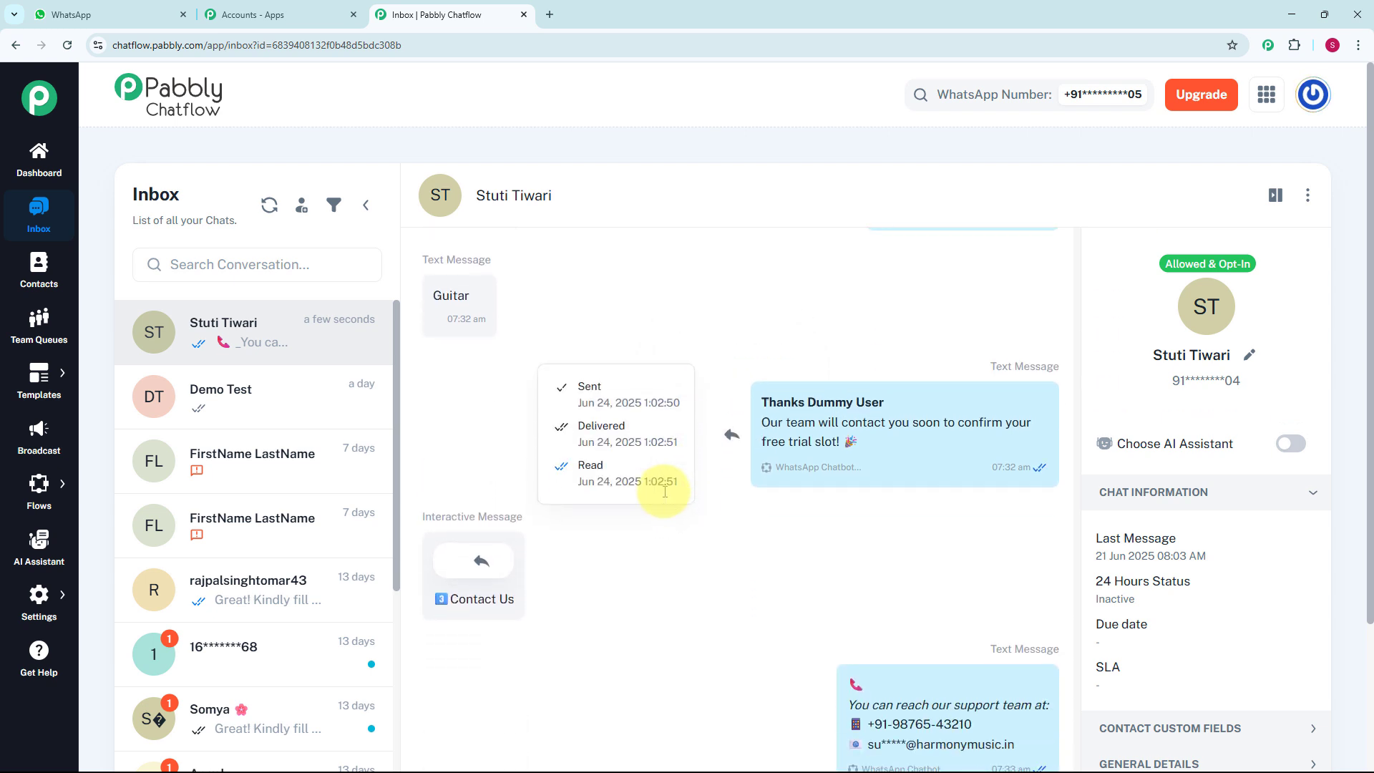
pyautogui.scroll(-1, 665, 494)
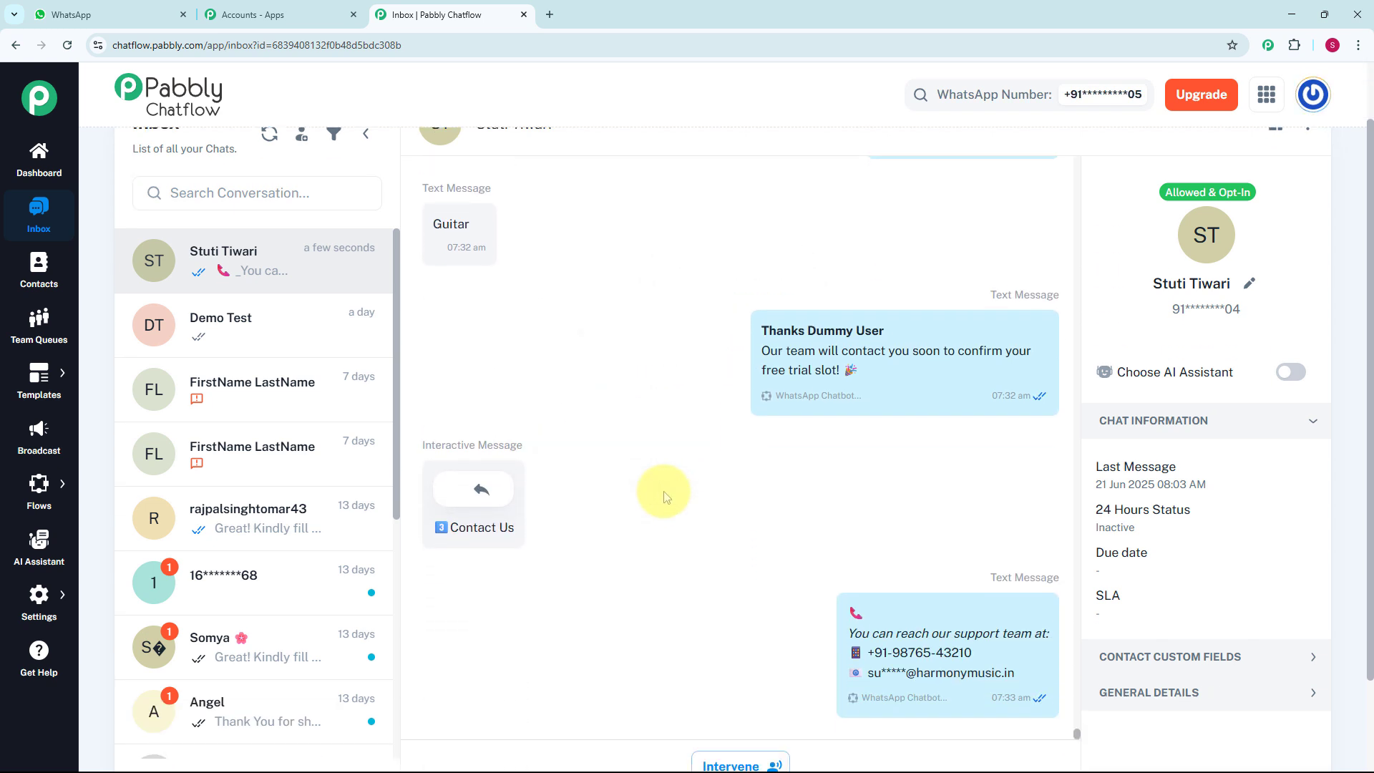